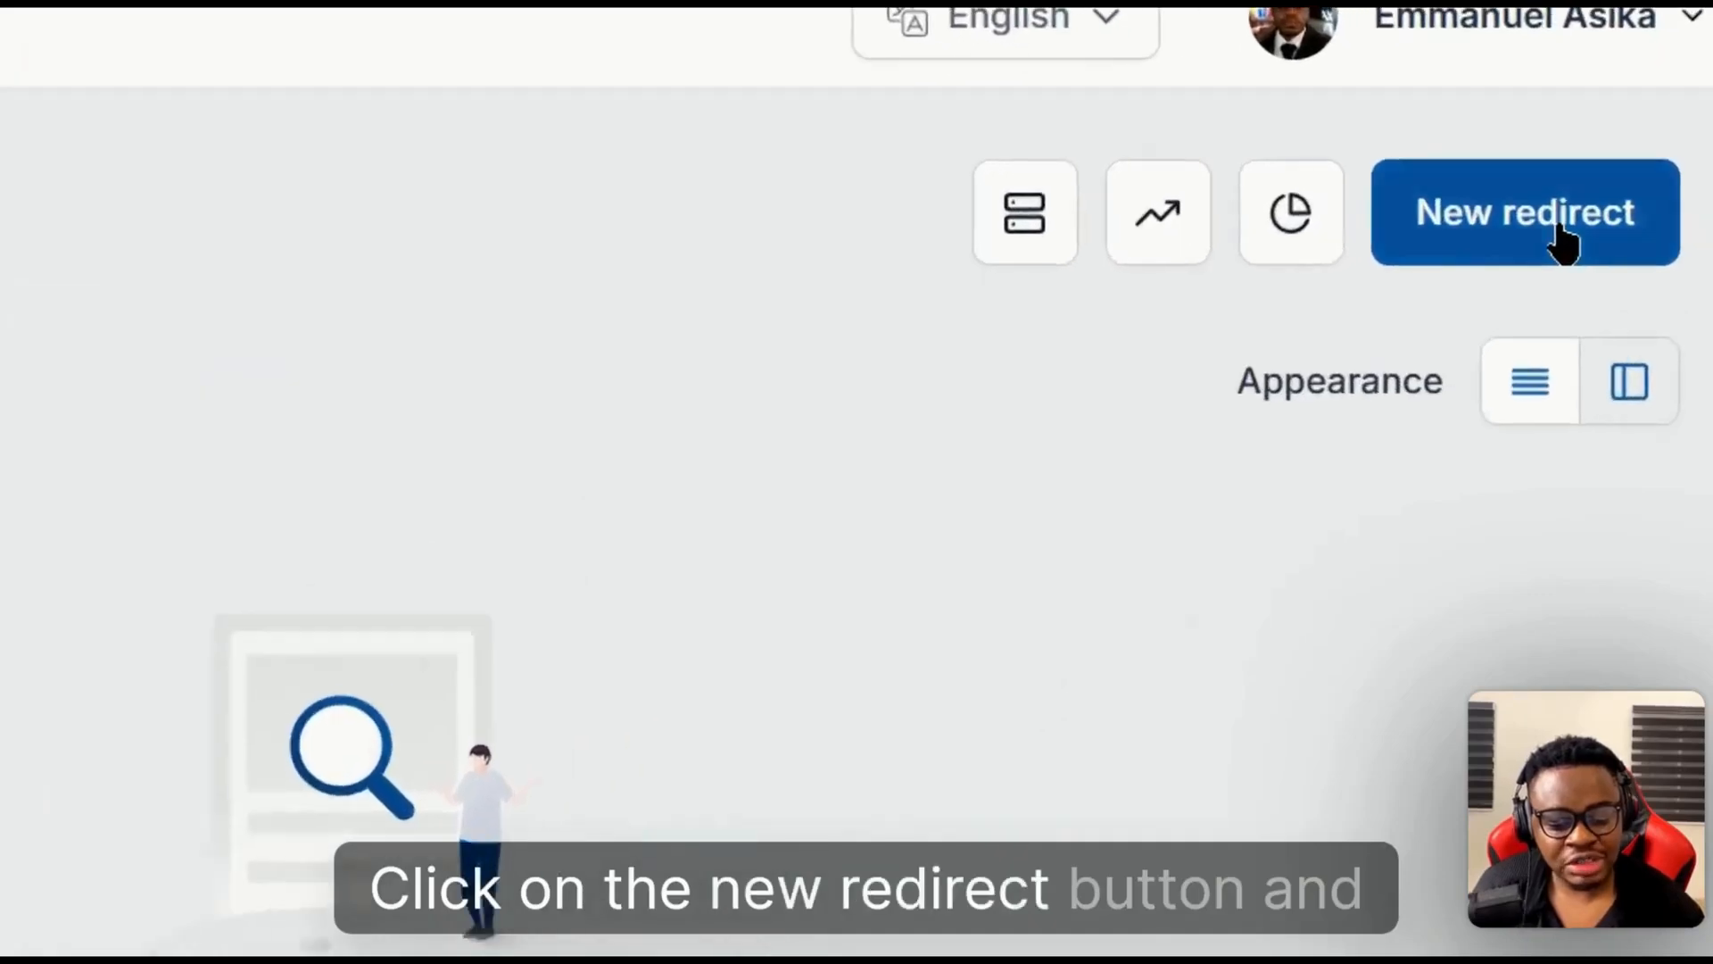
# - Start a new redirect with flowmaintenance.agency as the source URL and continue to its destination settings
pyautogui.click(1640, 214)
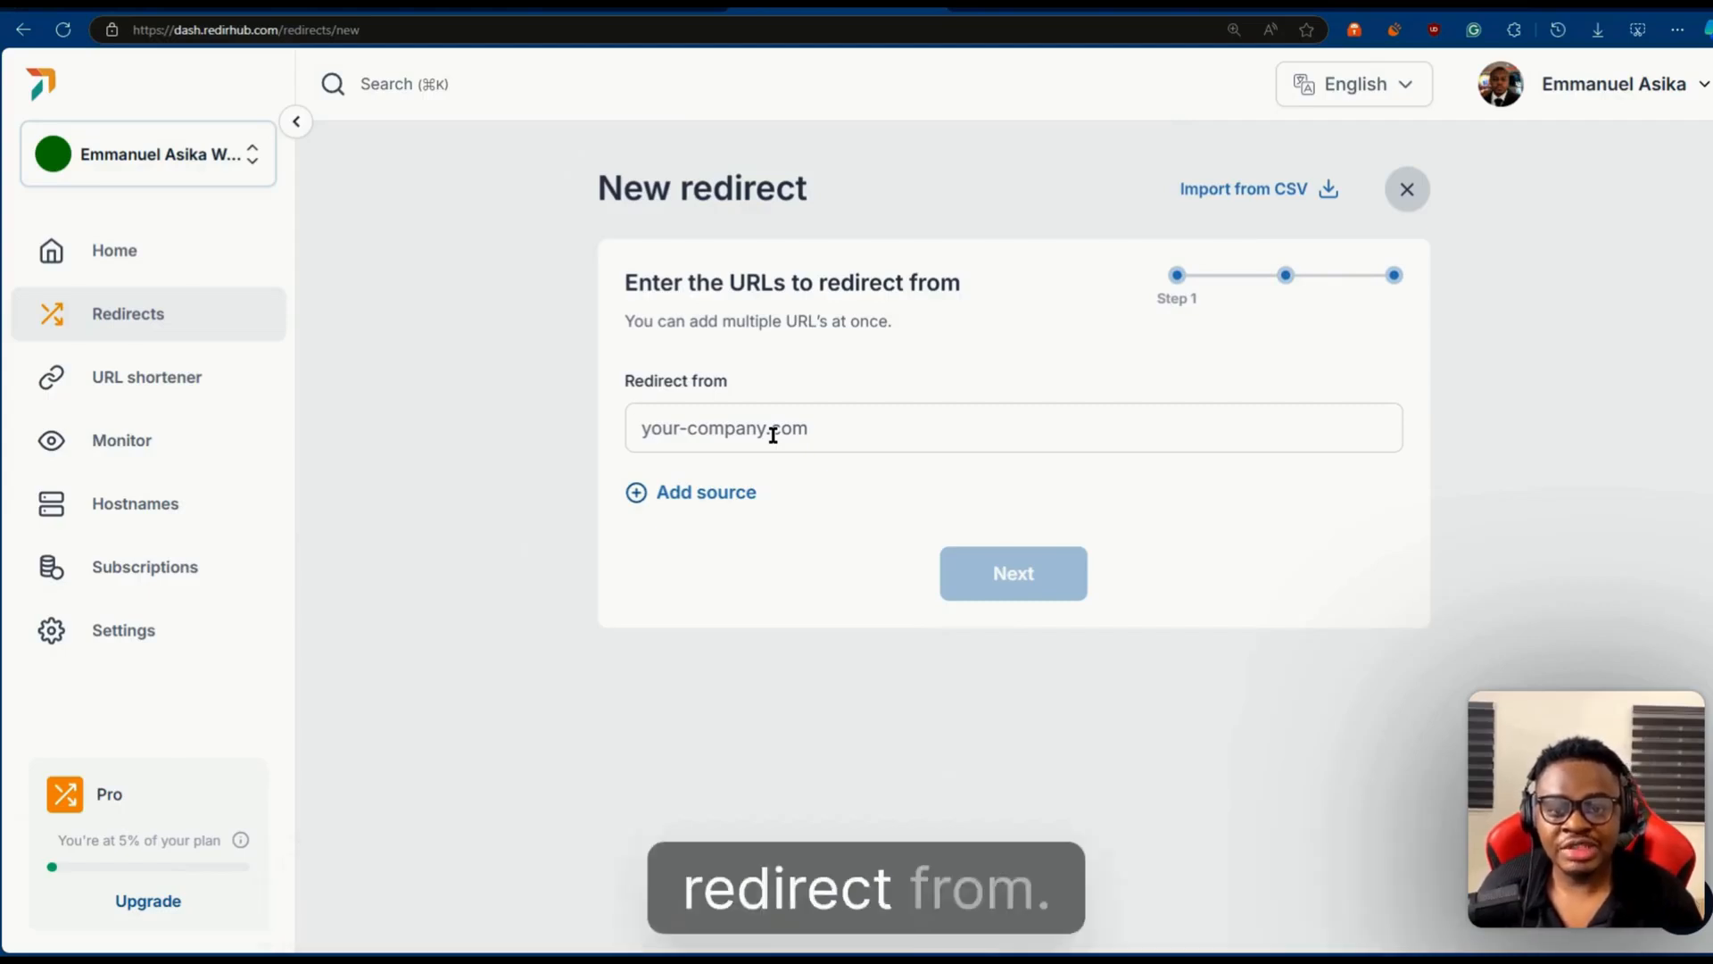
pyautogui.click(773, 435)
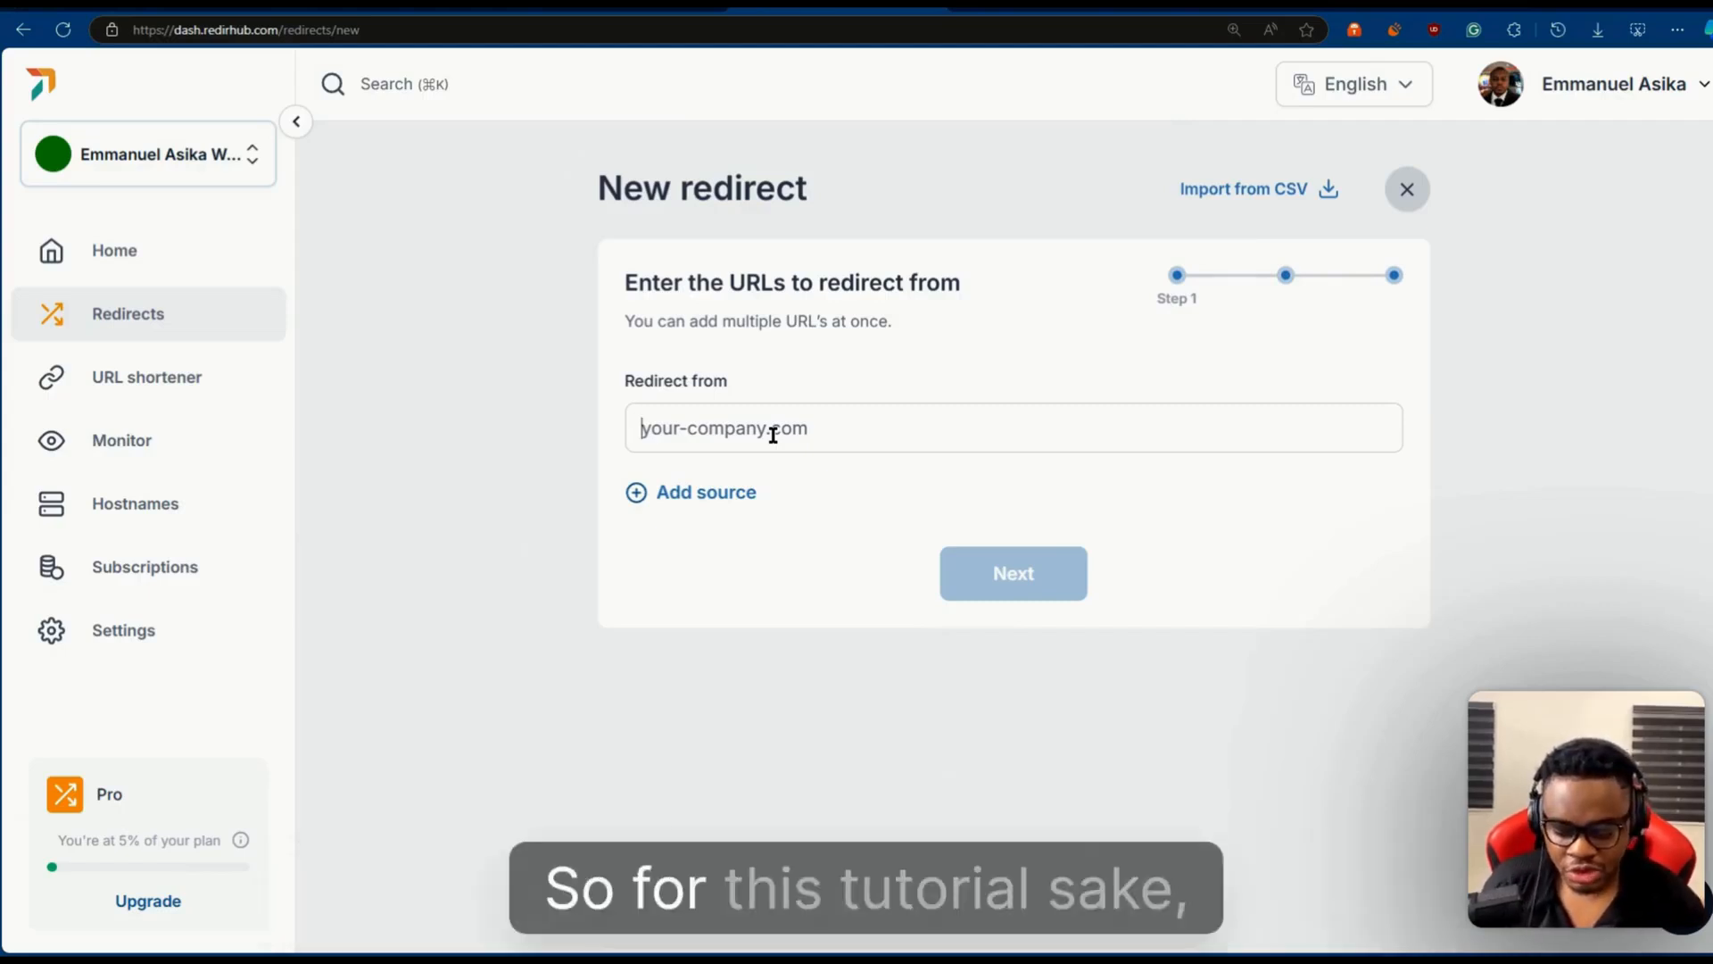
pyautogui.write('flowmai')
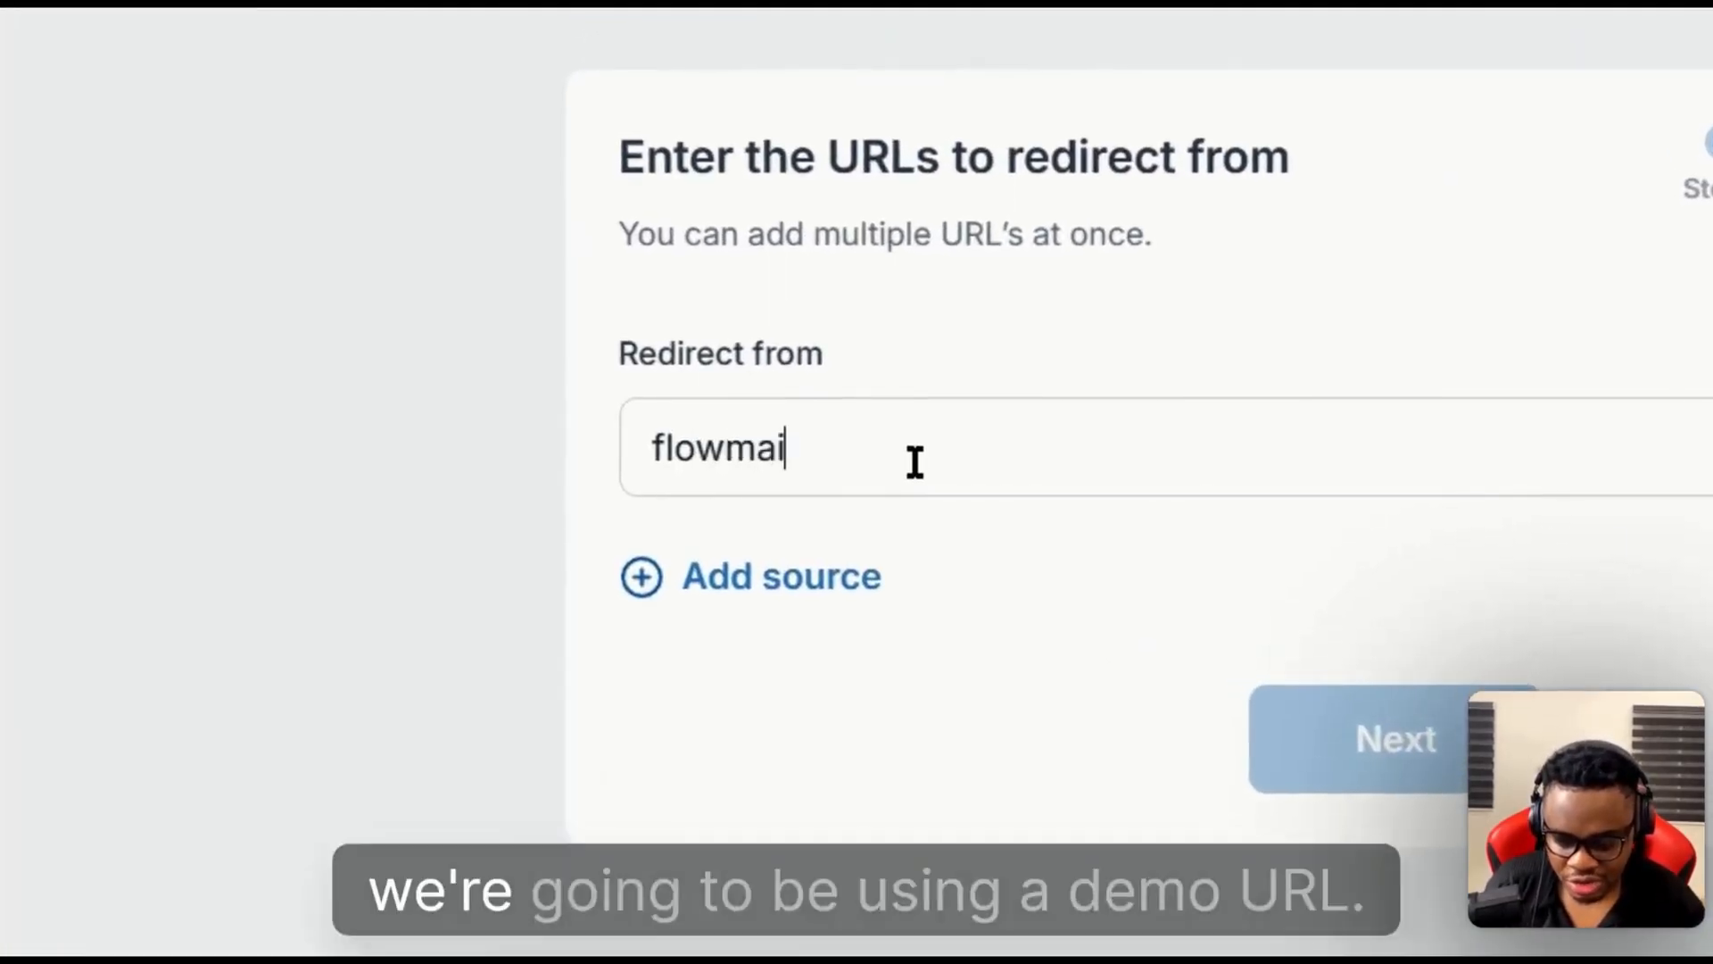
pyautogui.write('ntenance.a')
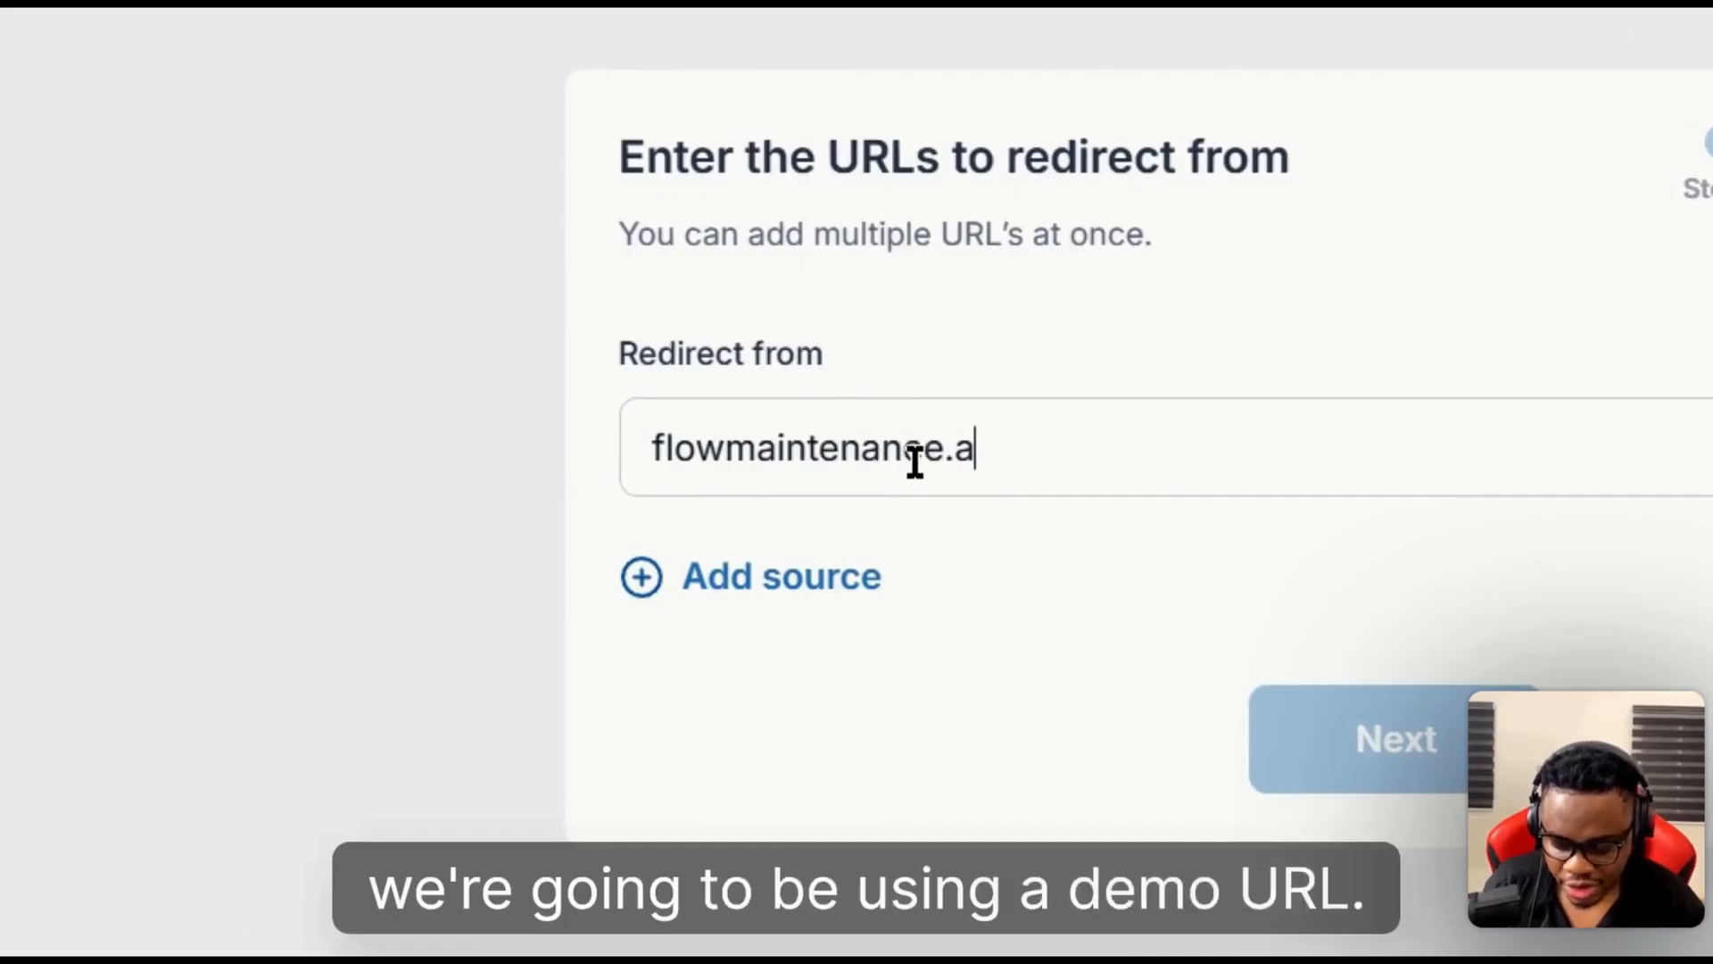
pyautogui.write('gency')
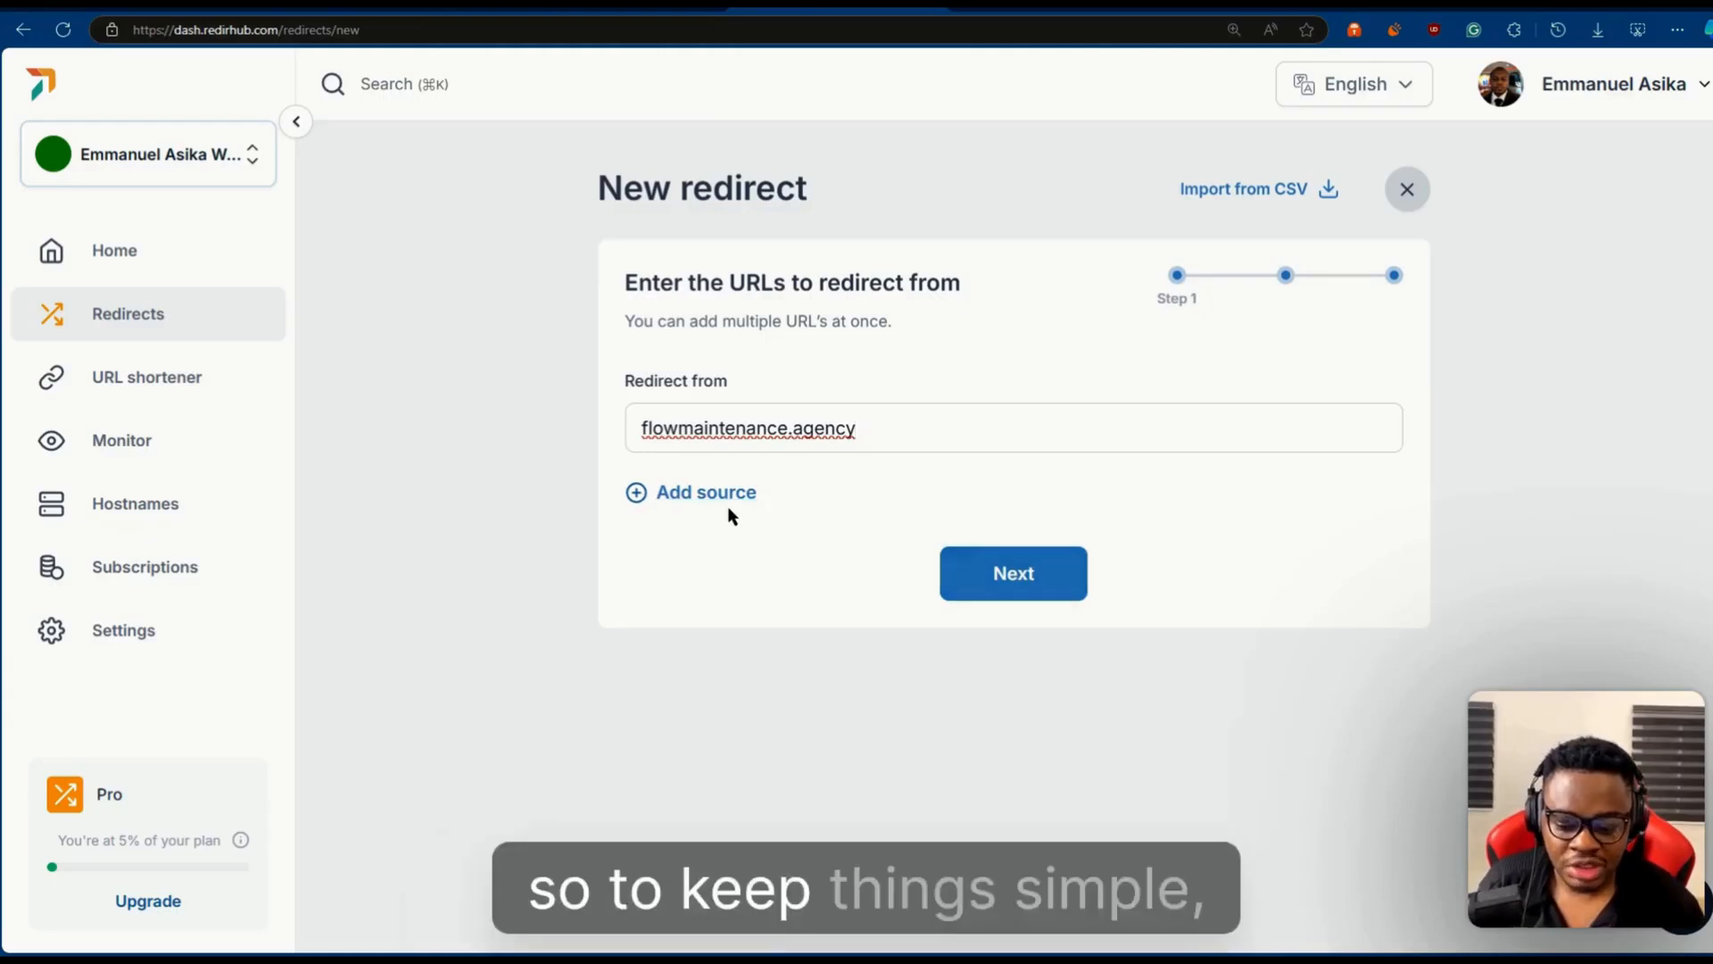
pyautogui.click(971, 556)
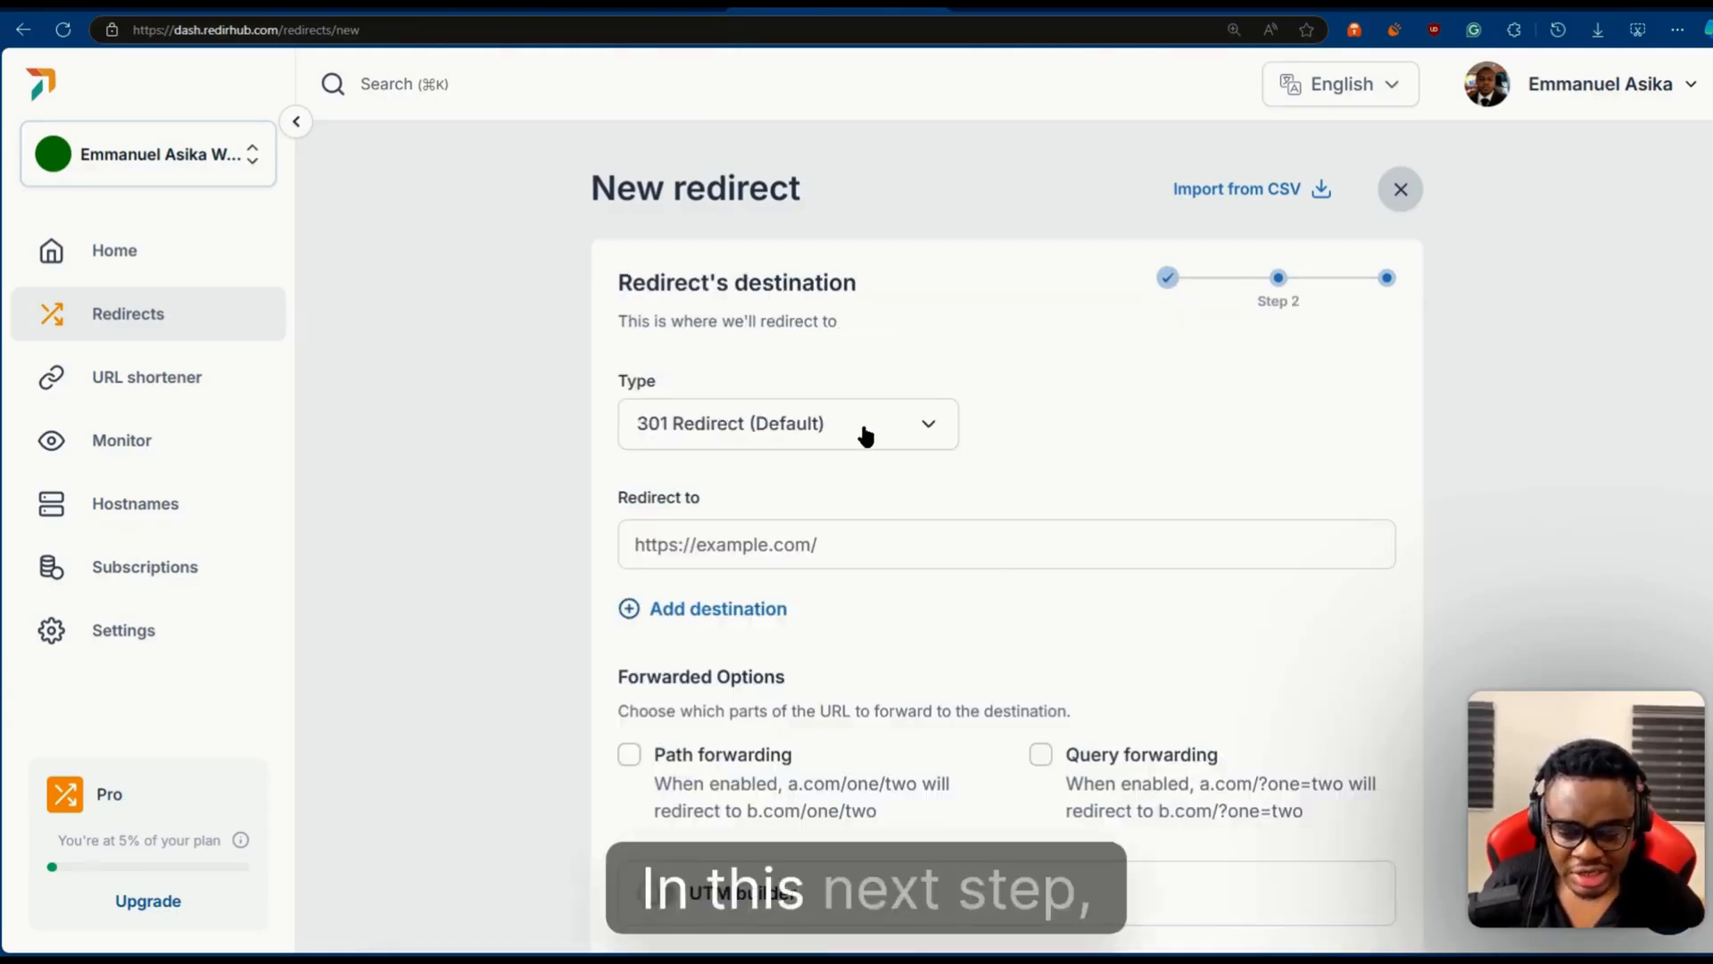
pyautogui.click(807, 427)
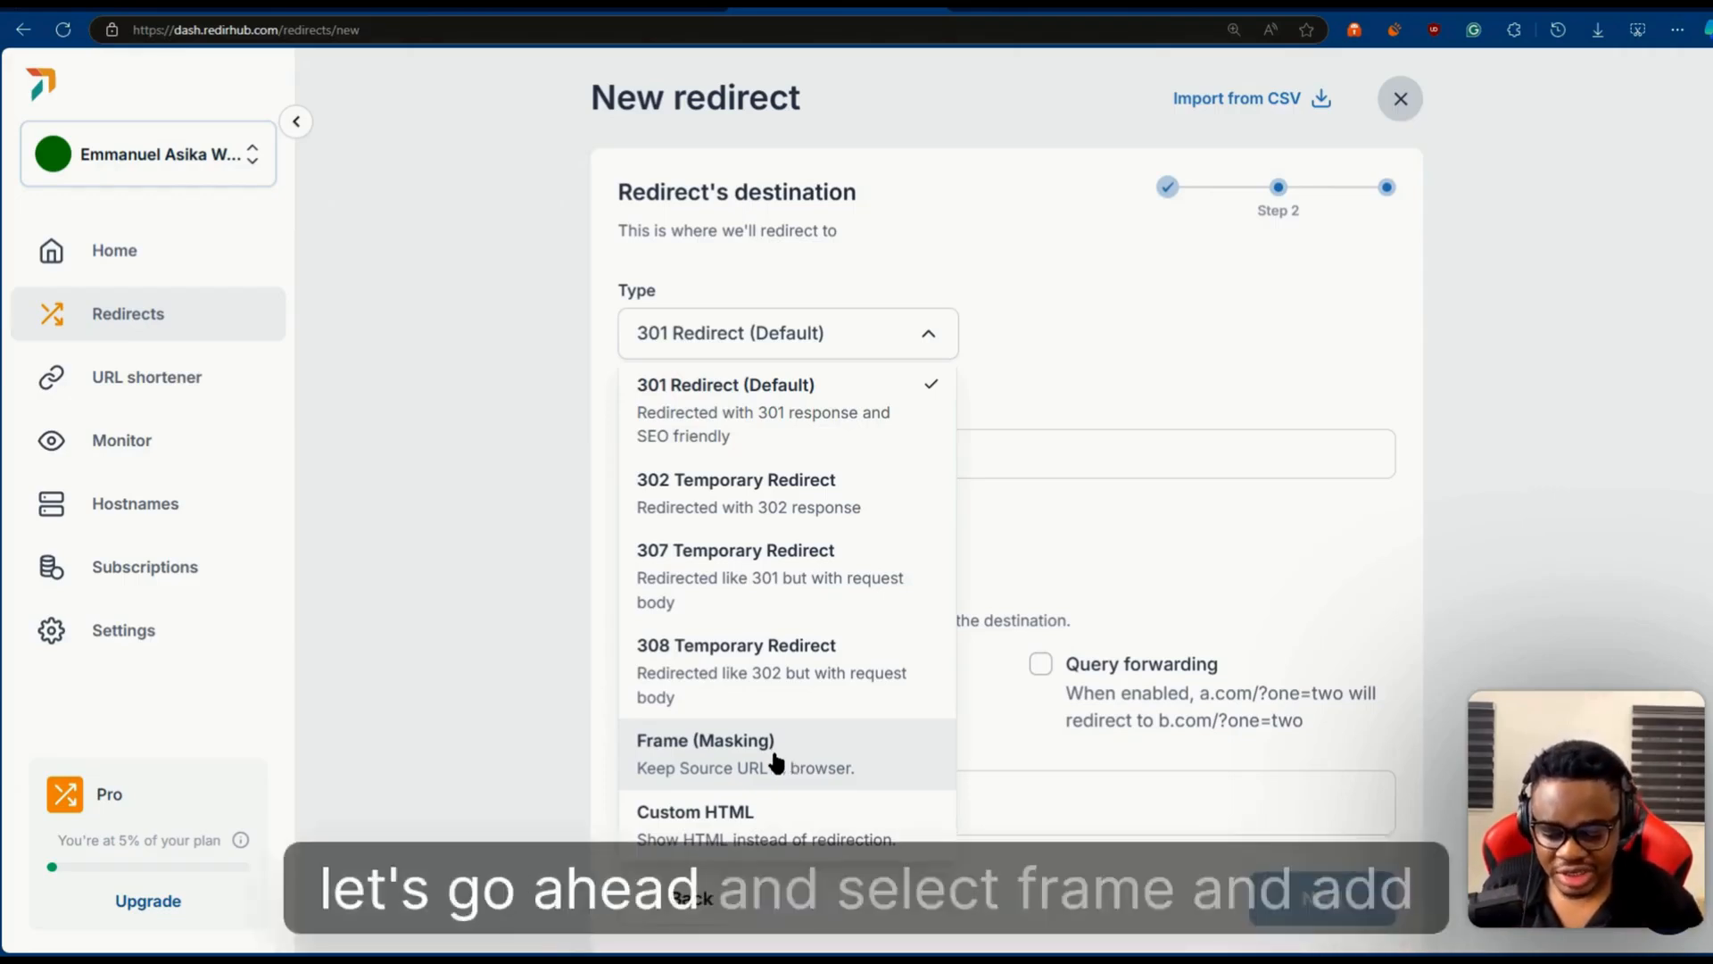
pyautogui.click(785, 760)
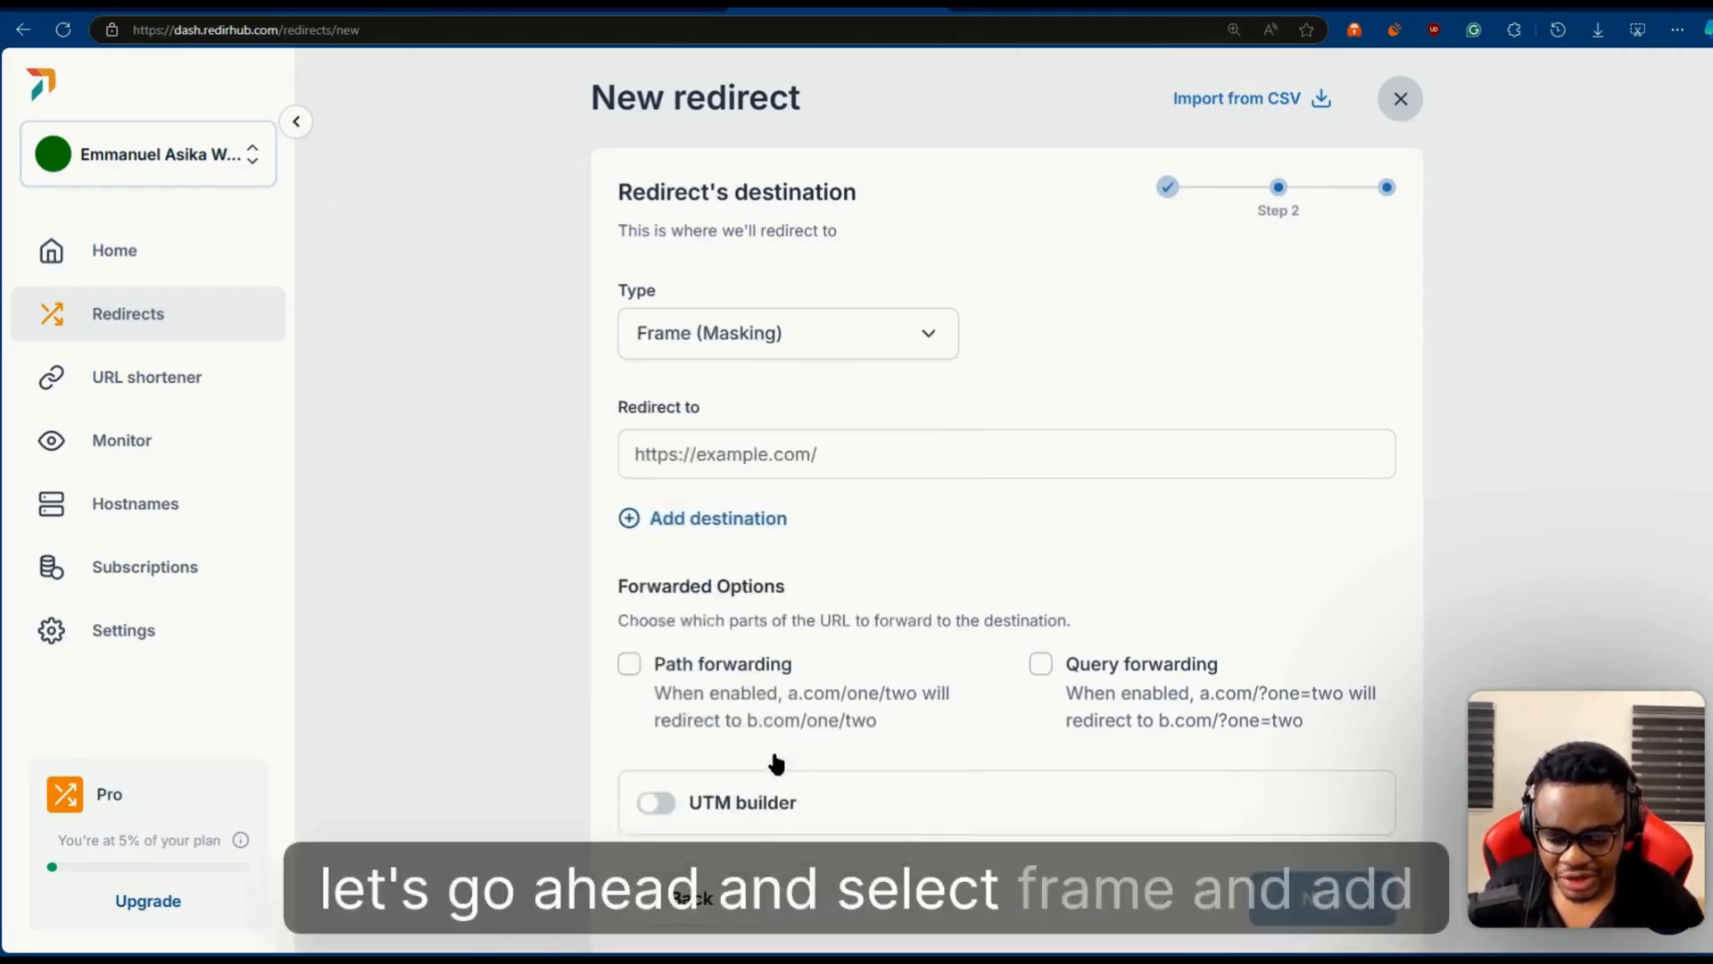
pyautogui.click(715, 471)
pyautogui.press('super+v')
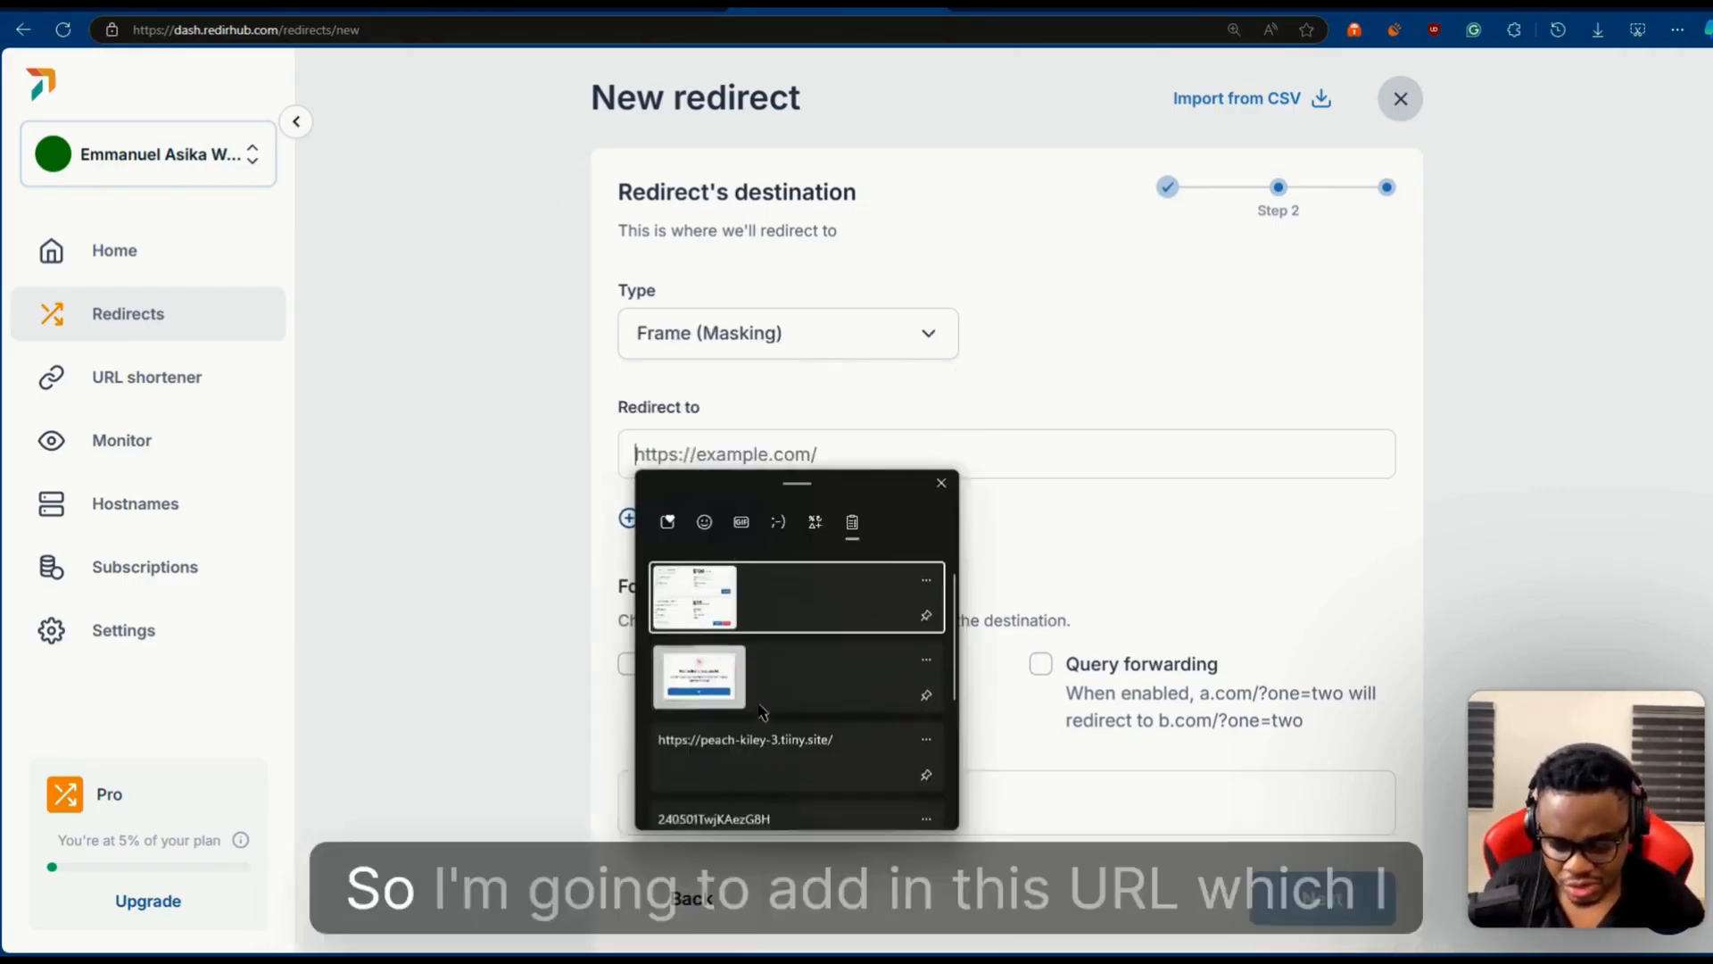
pyautogui.scroll(-2, 742, 650)
pyautogui.click(741, 651)
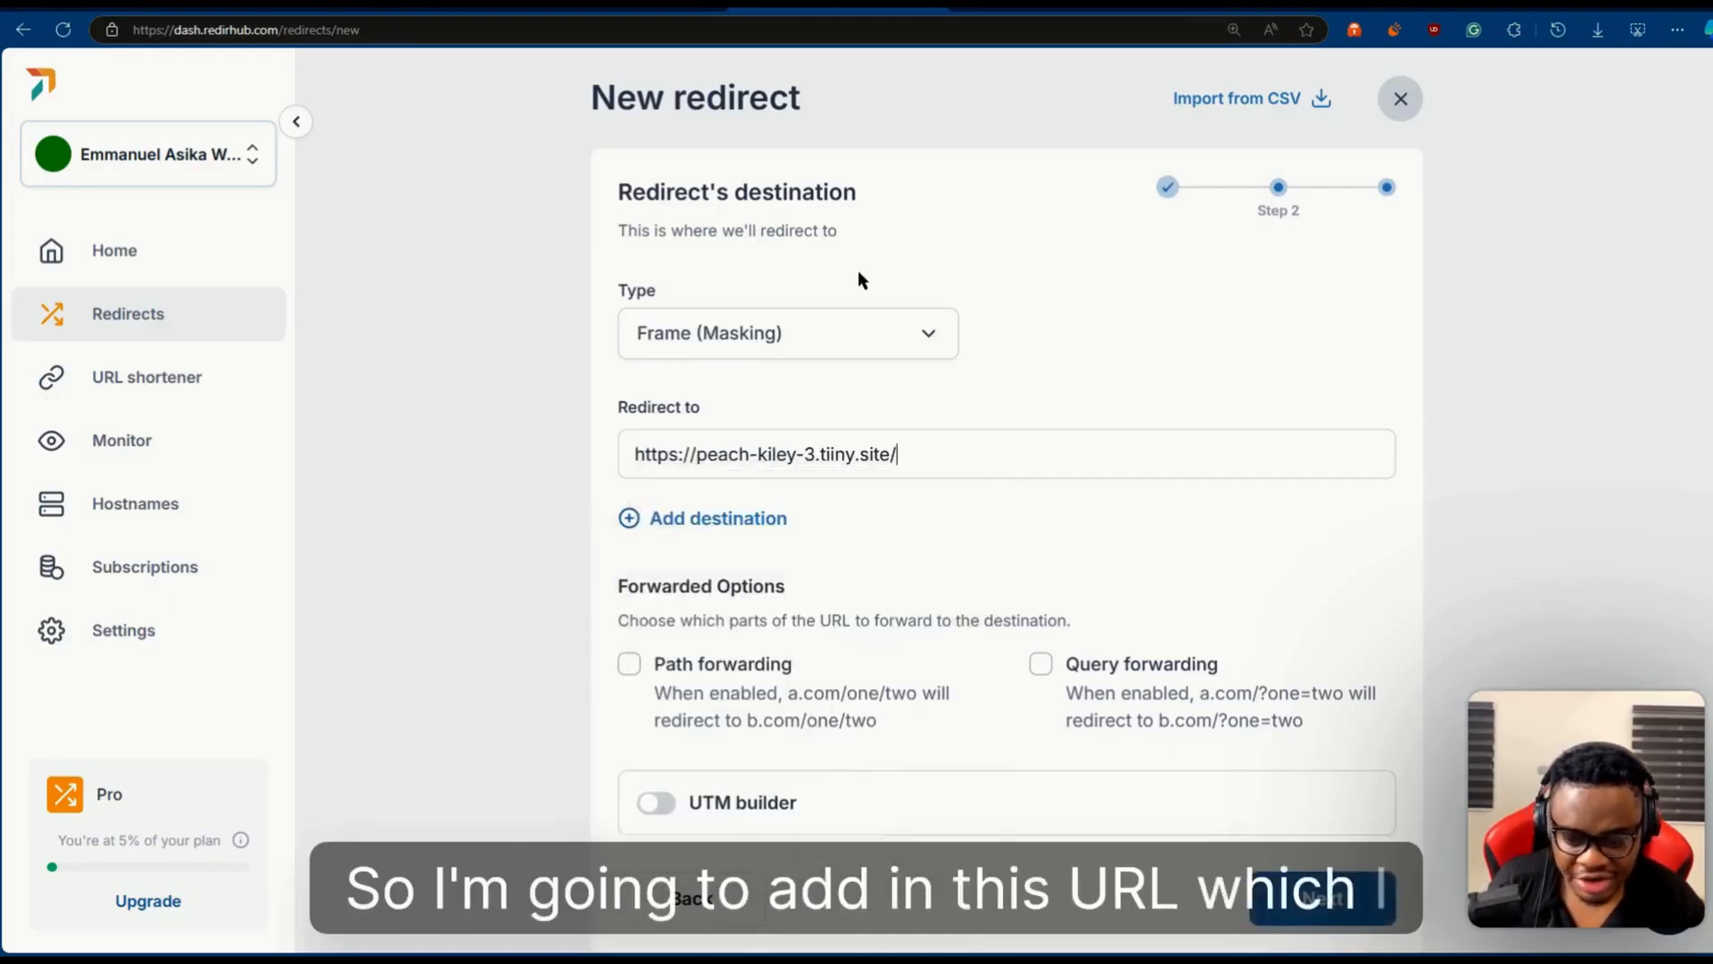
pyautogui.press('BackSpace')
# - View the destination site and read the example URLs for path forwarding and query forwarding in the redirect's forwarded options
pyautogui.click(644, 5)
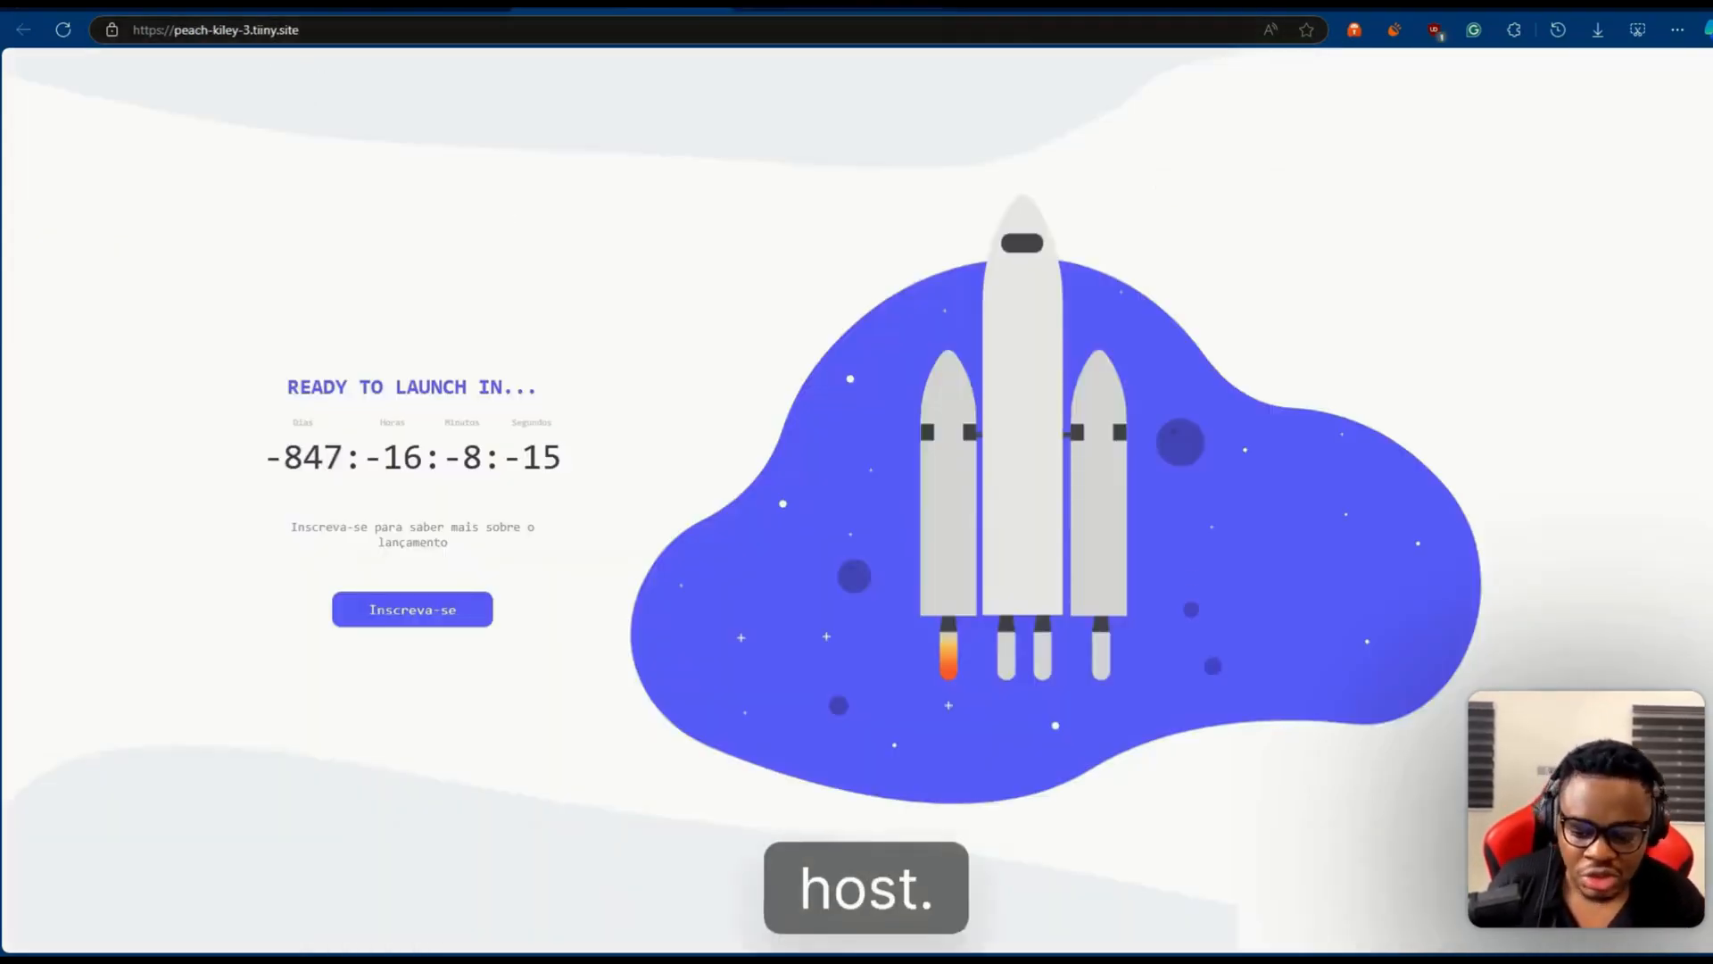
pyautogui.click(804, 5)
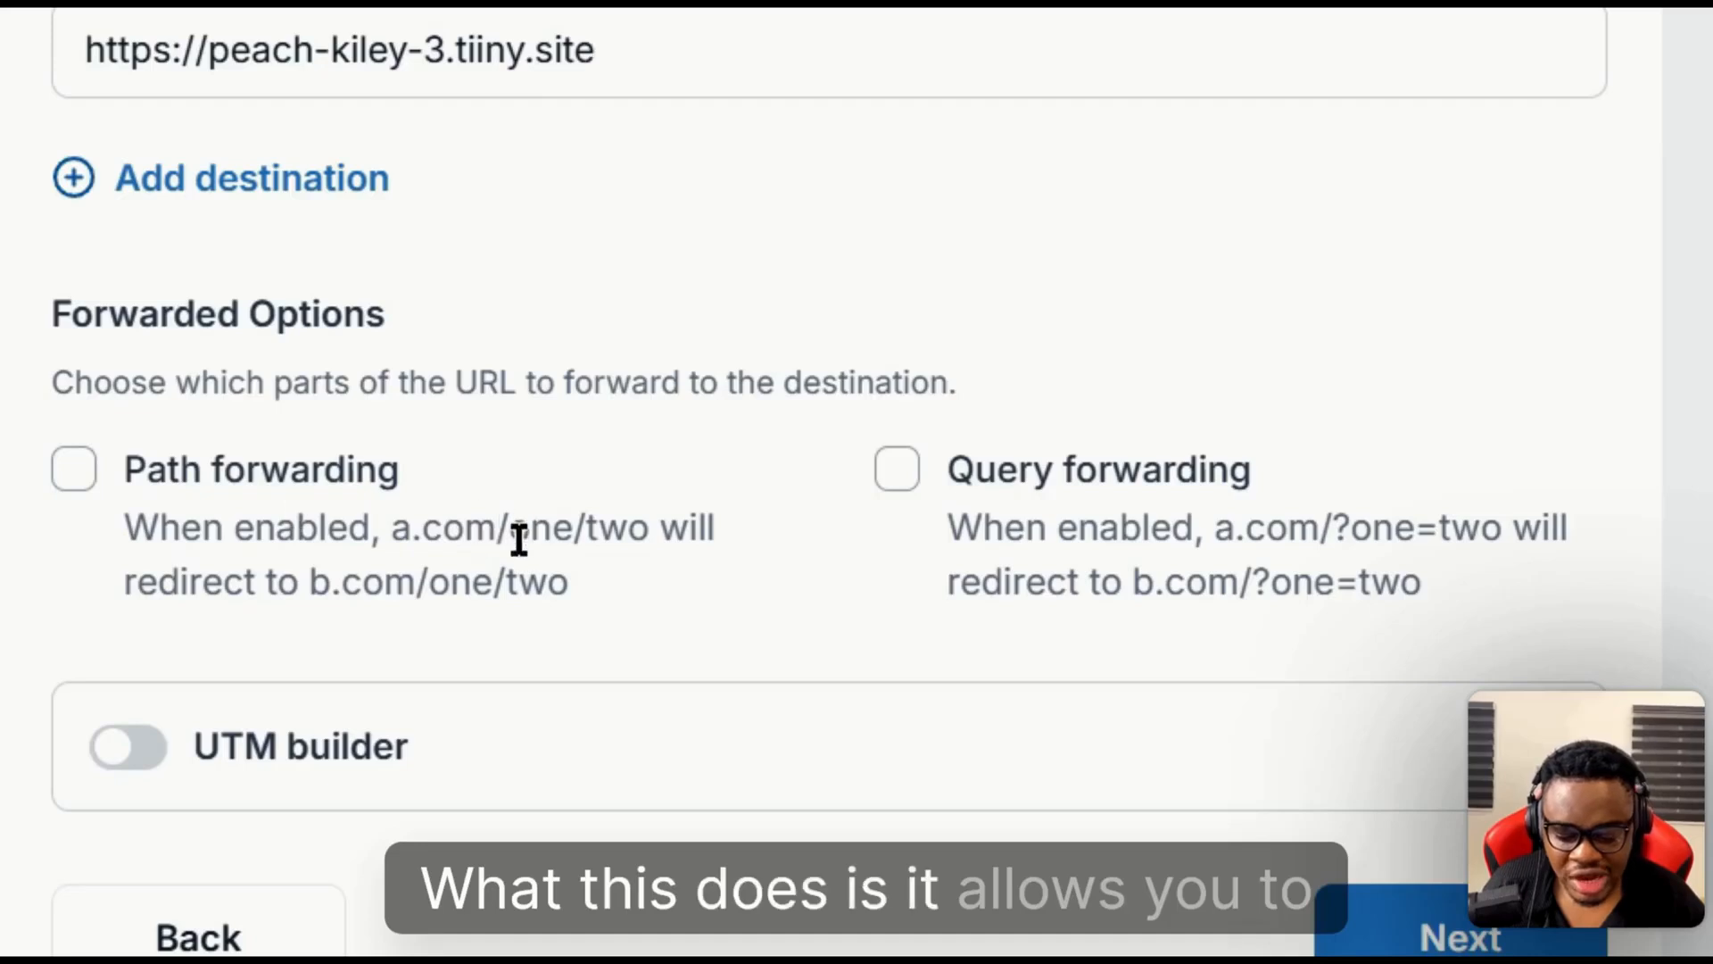
pyautogui.moveTo(496, 527); pyautogui.dragTo(610, 528)
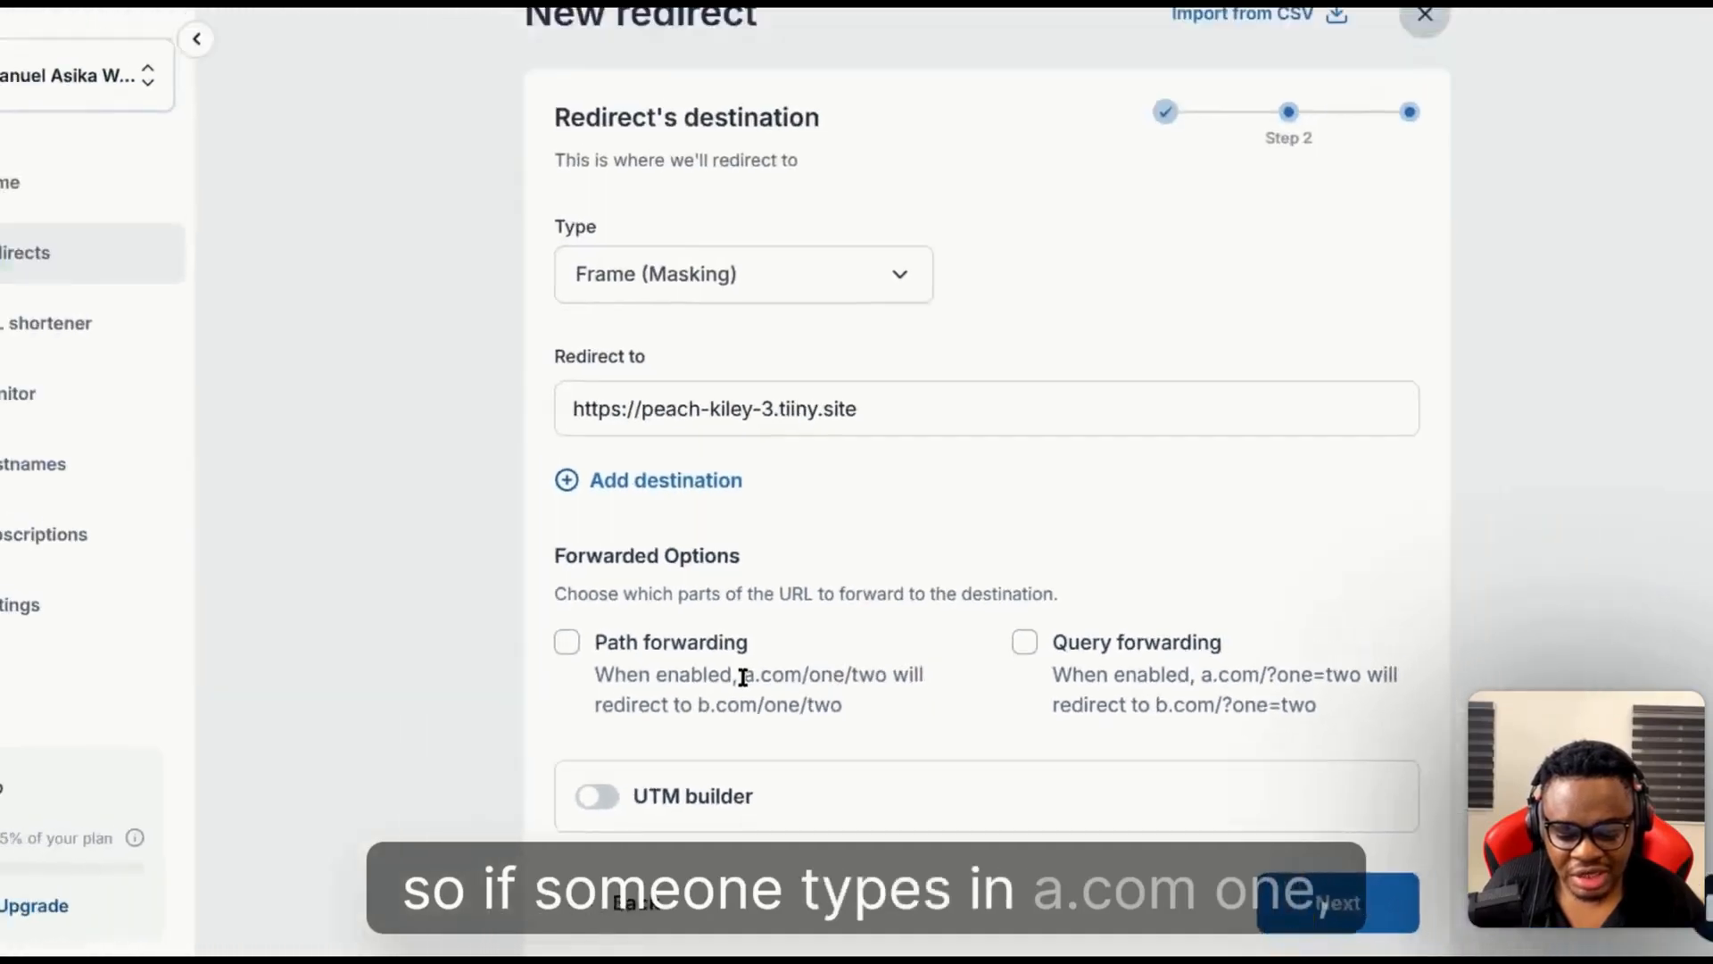
pyautogui.moveTo(389, 534); pyautogui.dragTo(660, 530)
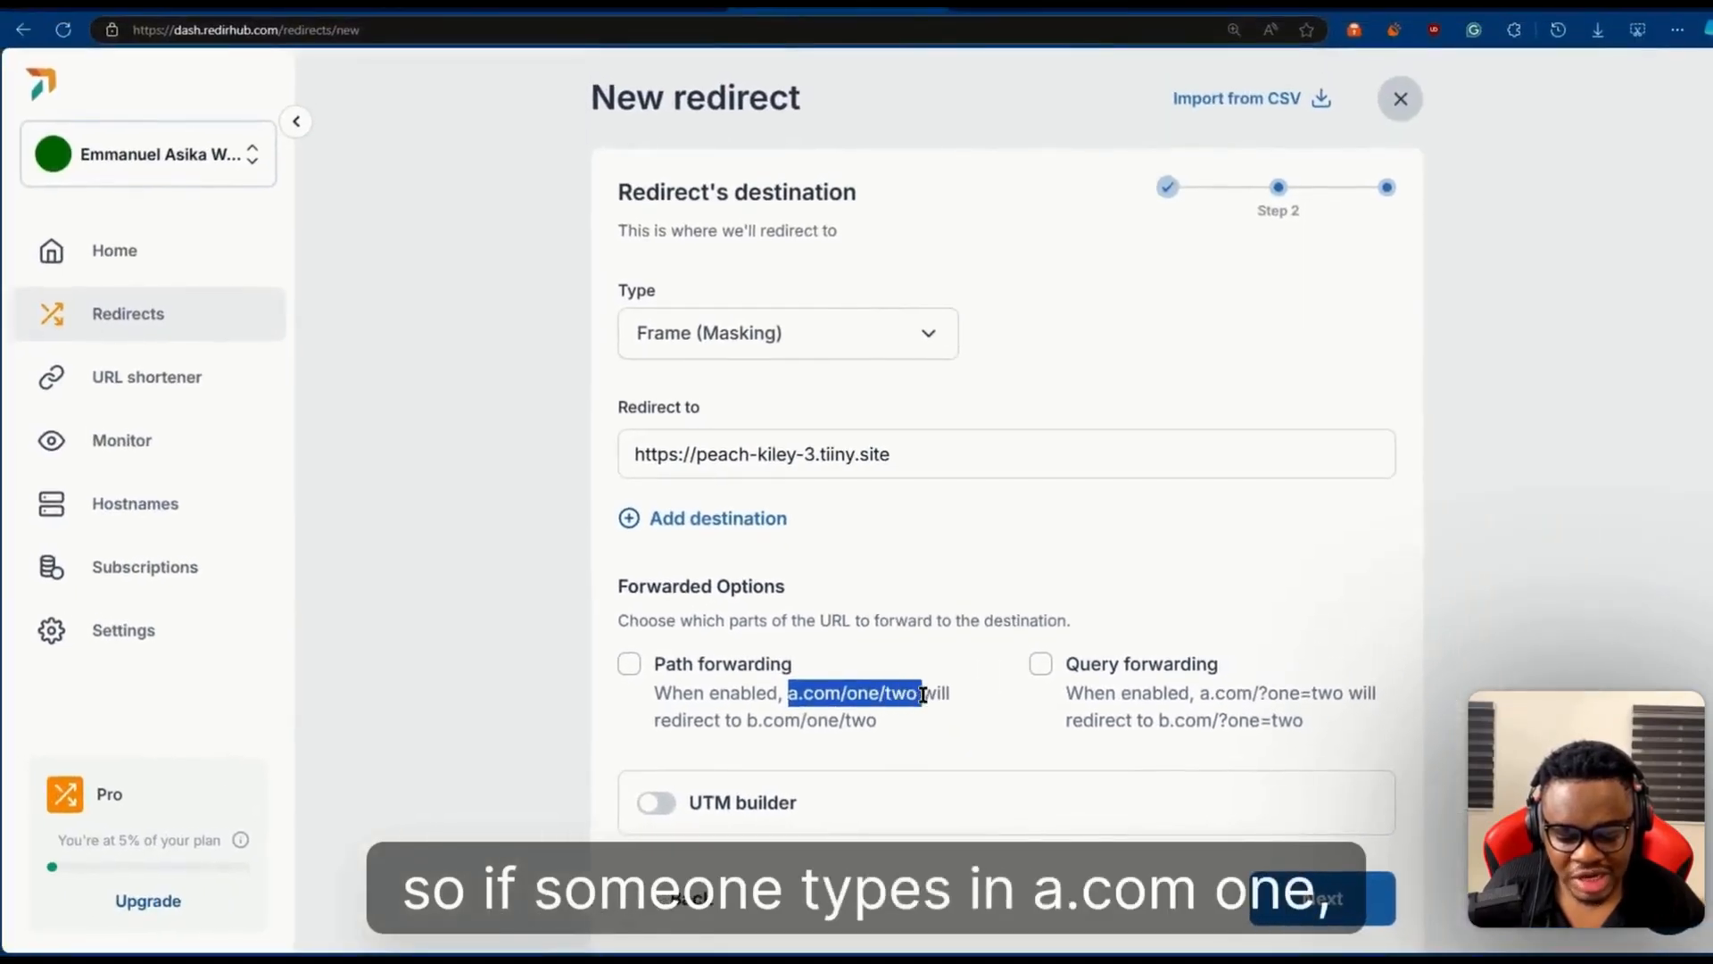
pyautogui.click(748, 723)
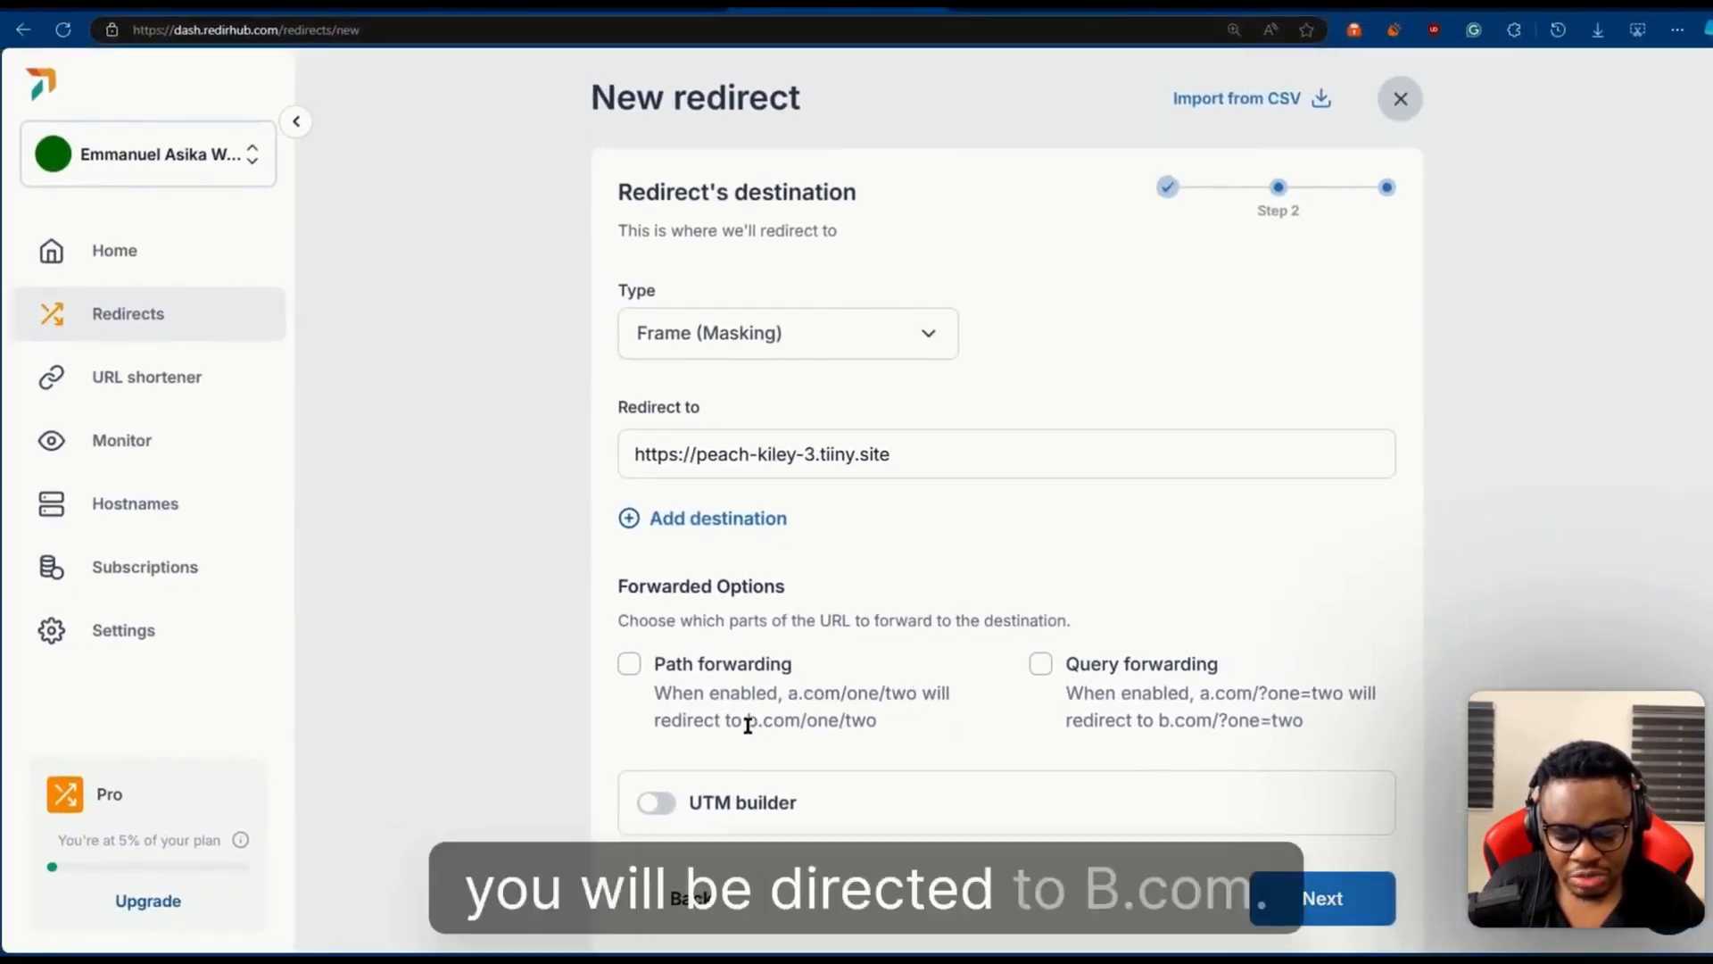
pyautogui.moveTo(748, 725); pyautogui.dragTo(863, 725)
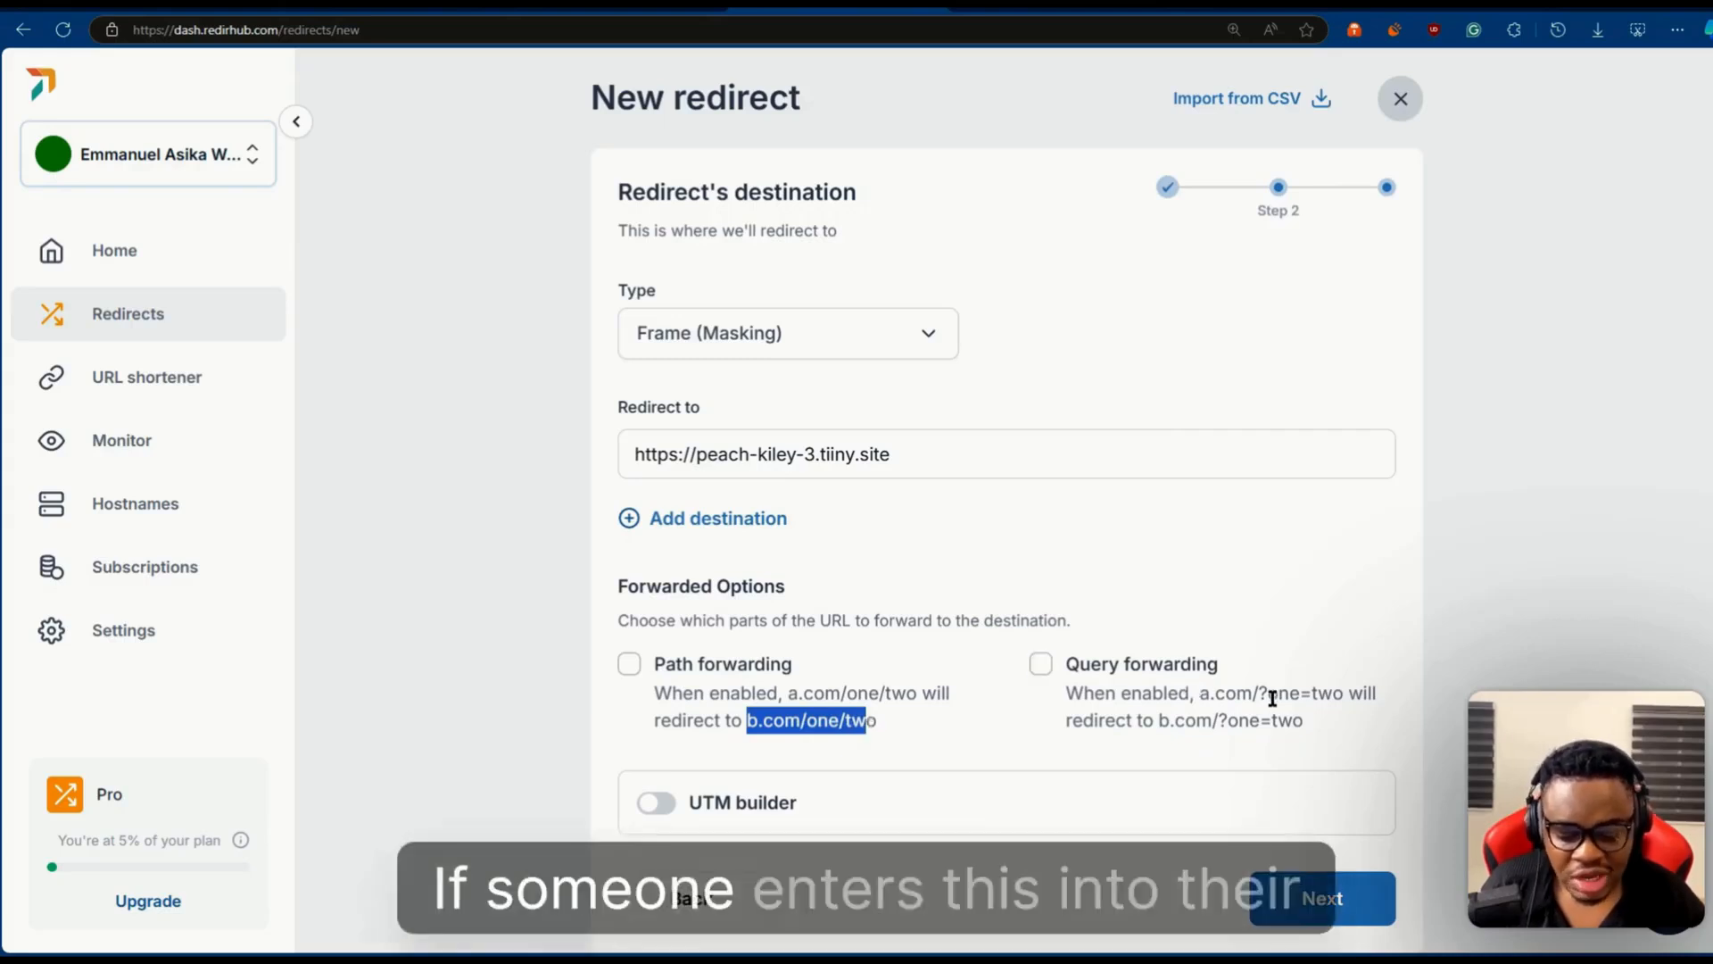
pyautogui.moveTo(1201, 694); pyautogui.dragTo(1349, 696)
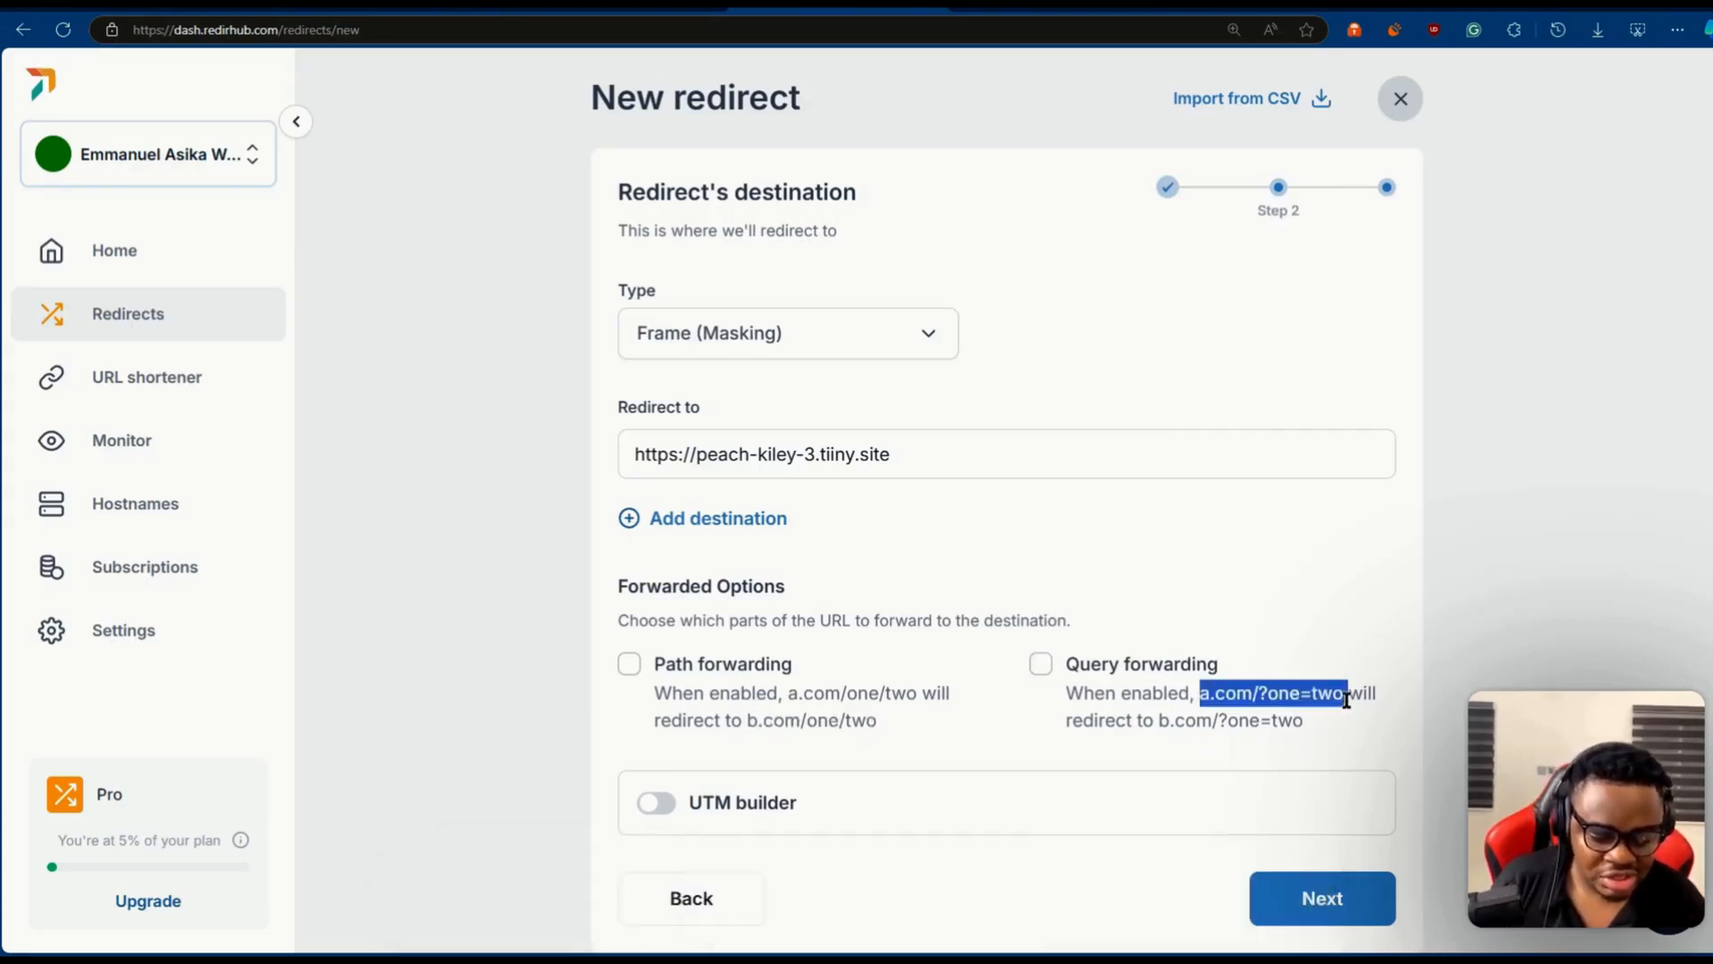
pyautogui.click(1266, 696)
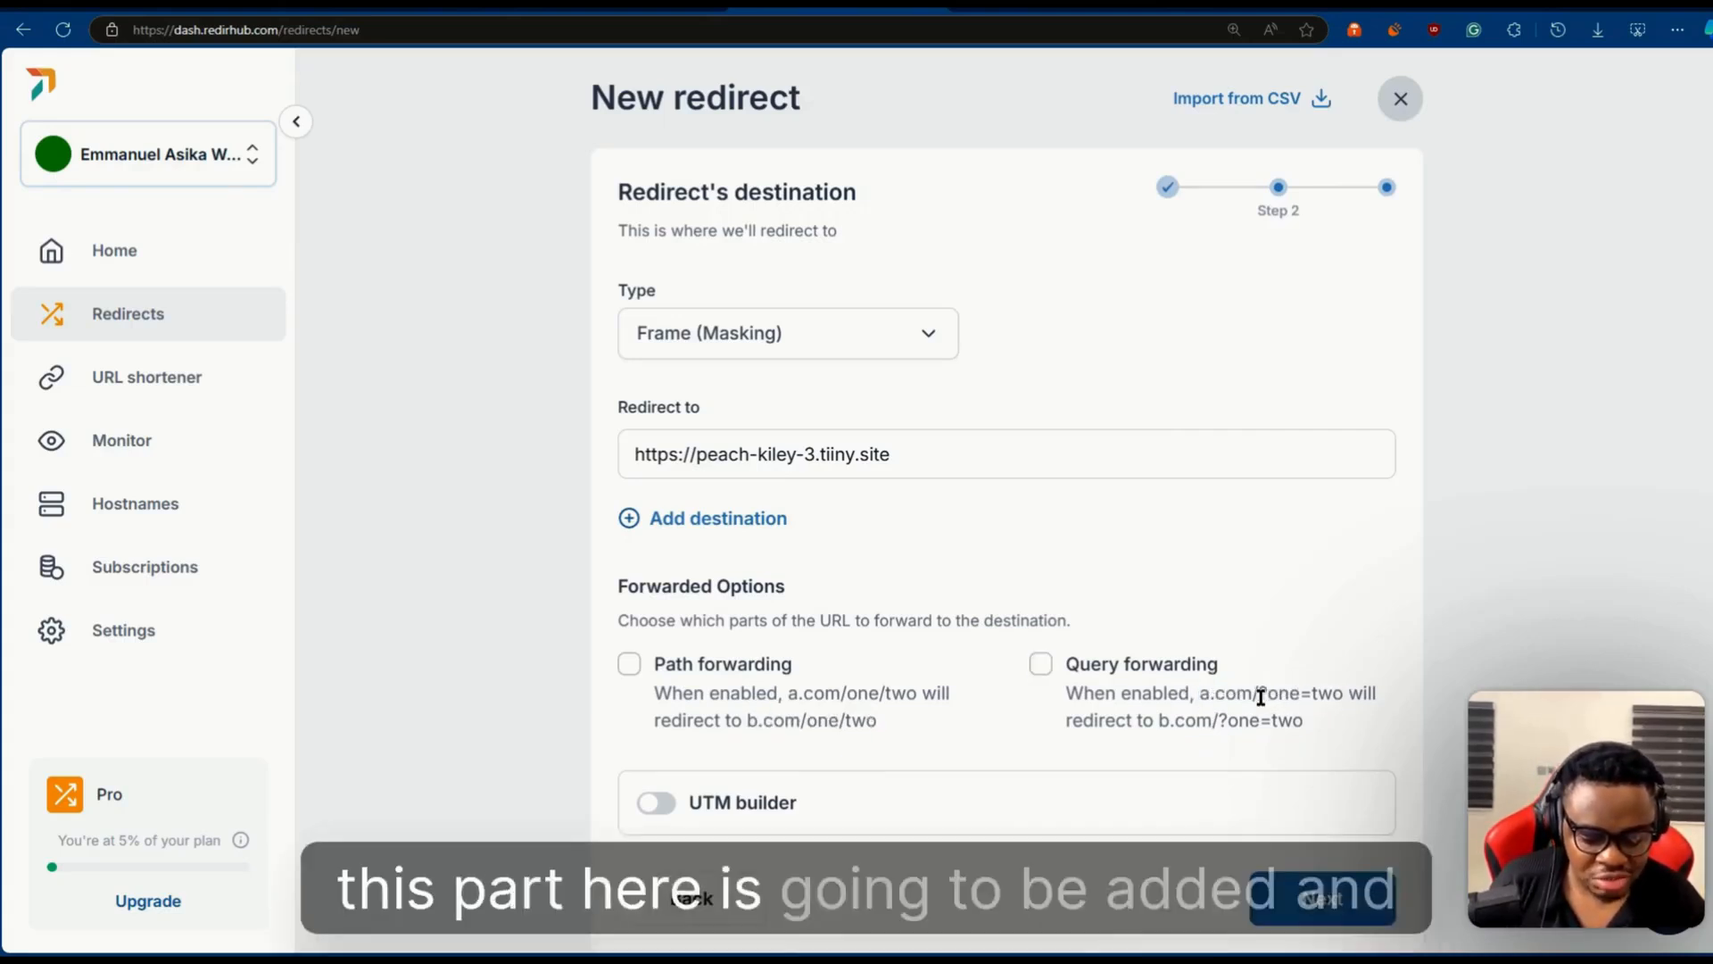
pyautogui.moveTo(1285, 696); pyautogui.dragTo(1338, 697)
pyautogui.moveTo(1220, 720); pyautogui.dragTo(1301, 719)
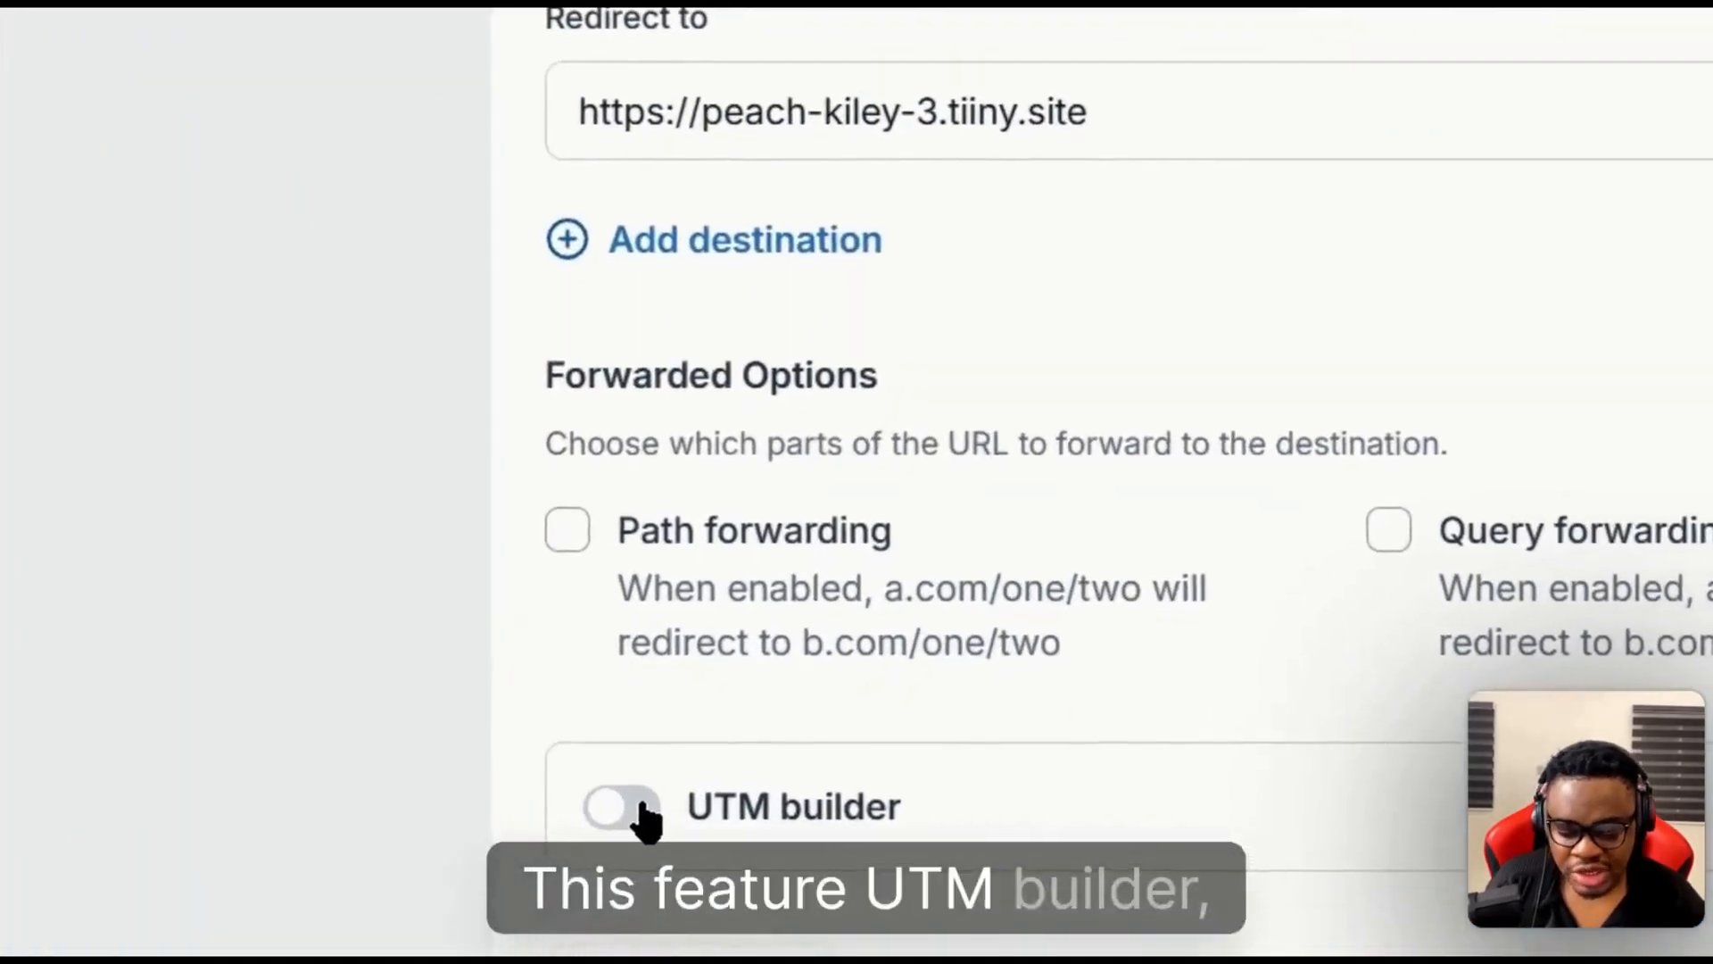
# - Preview the UTM builder fields, switch the builder off again and continue to the advanced settings
pyautogui.click(636, 812)
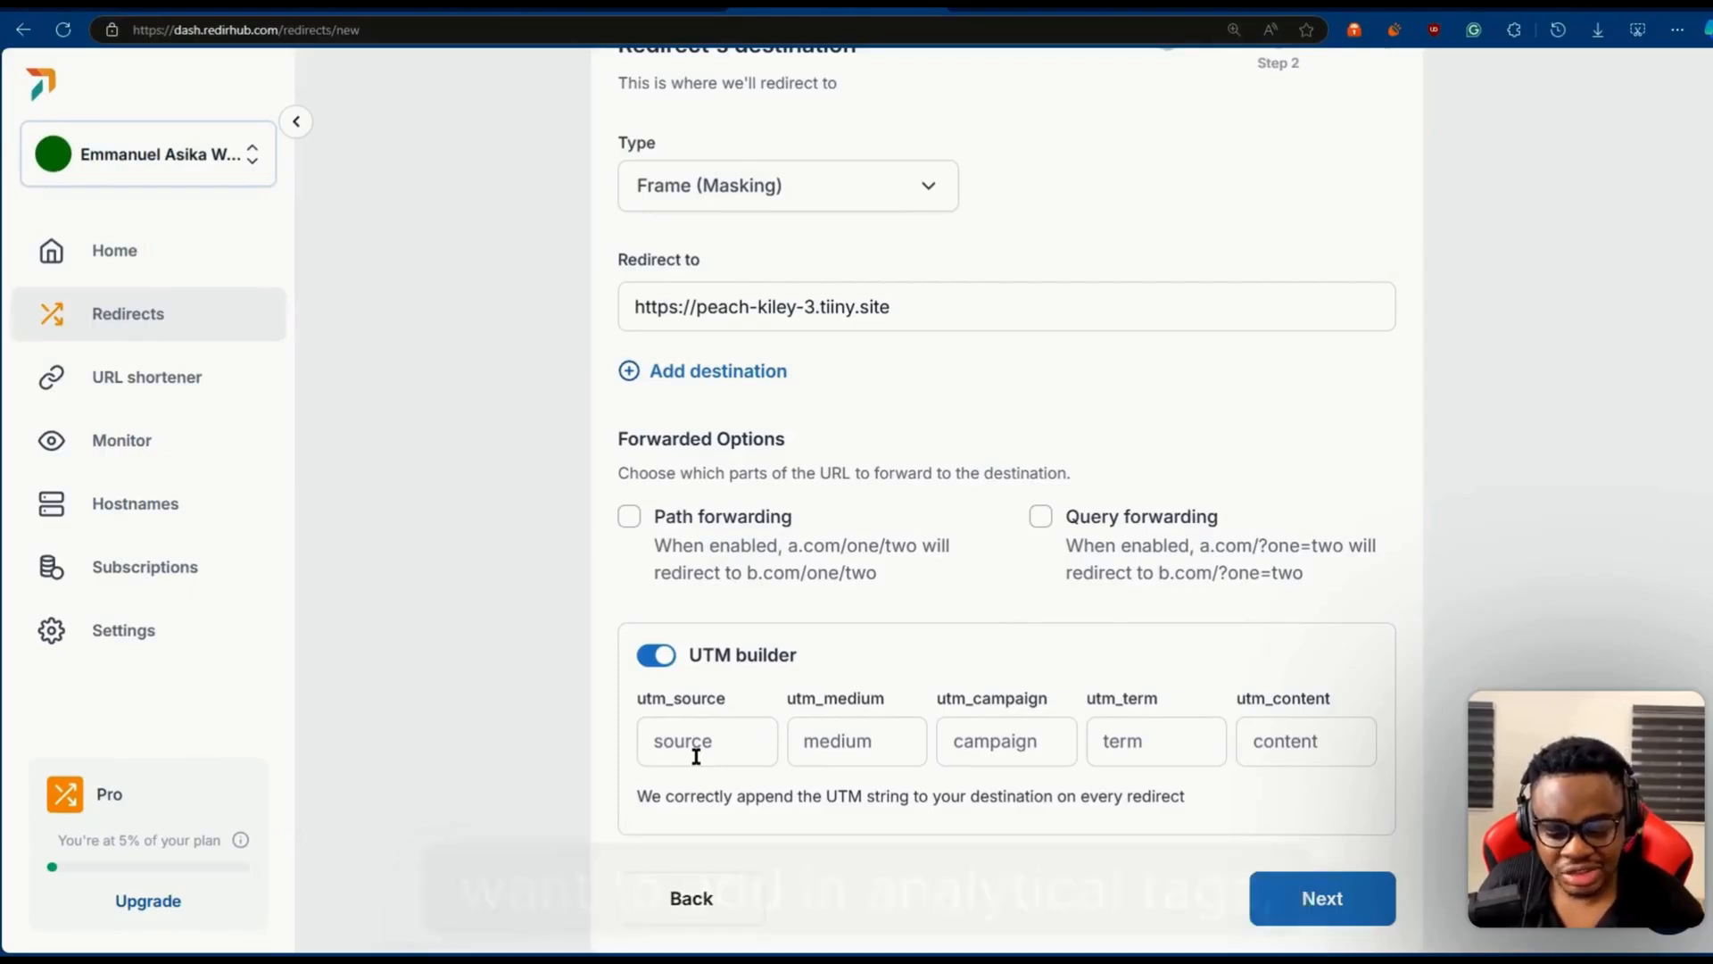
pyautogui.click(656, 660)
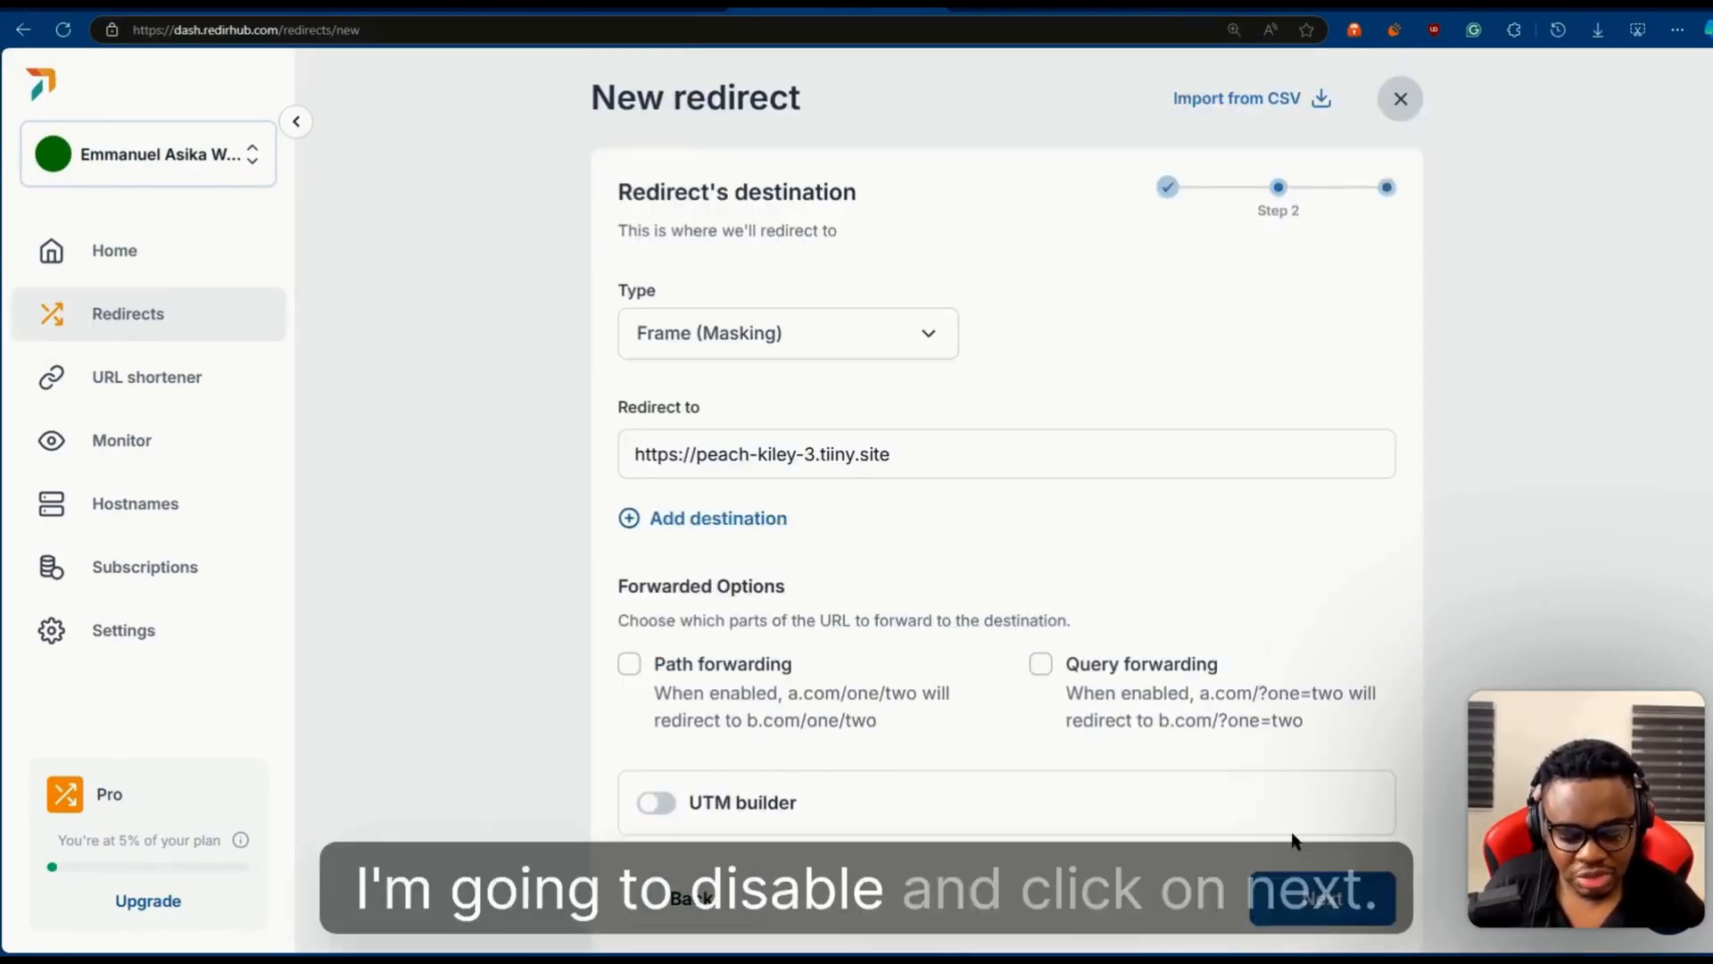
pyautogui.click(1325, 904)
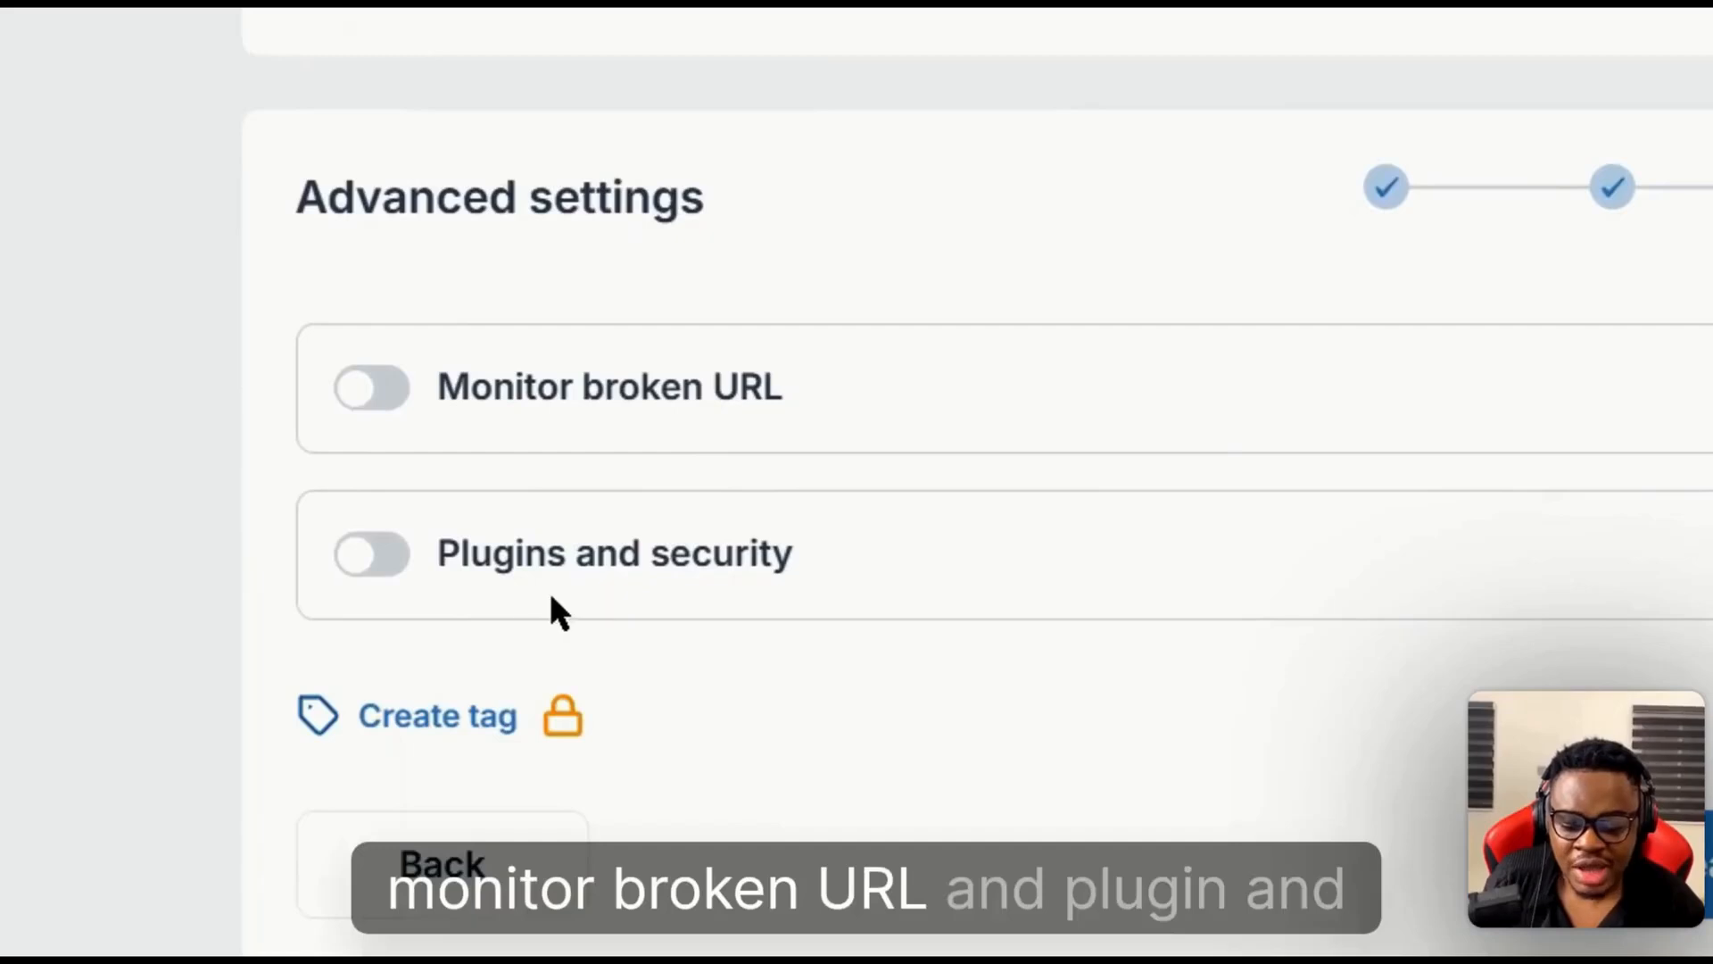
# - Inspect the options offered by Monitor broken URL and by Plugins and security, switching each feature off again
pyautogui.click(379, 391)
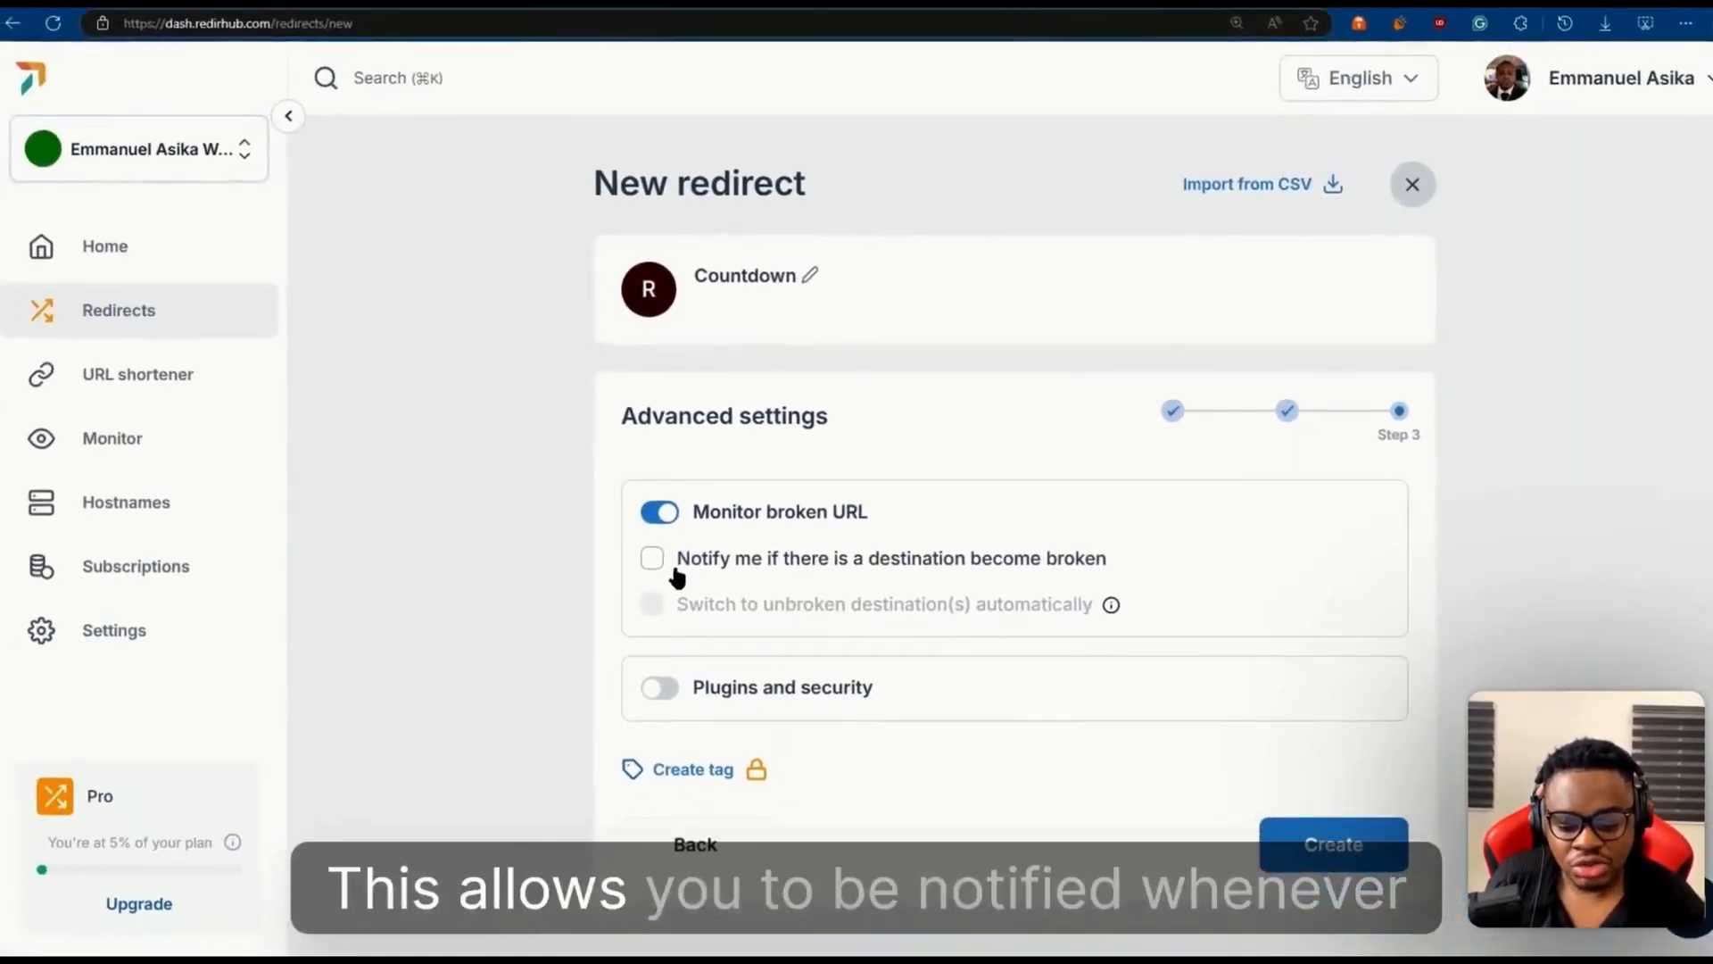
pyautogui.click(661, 566)
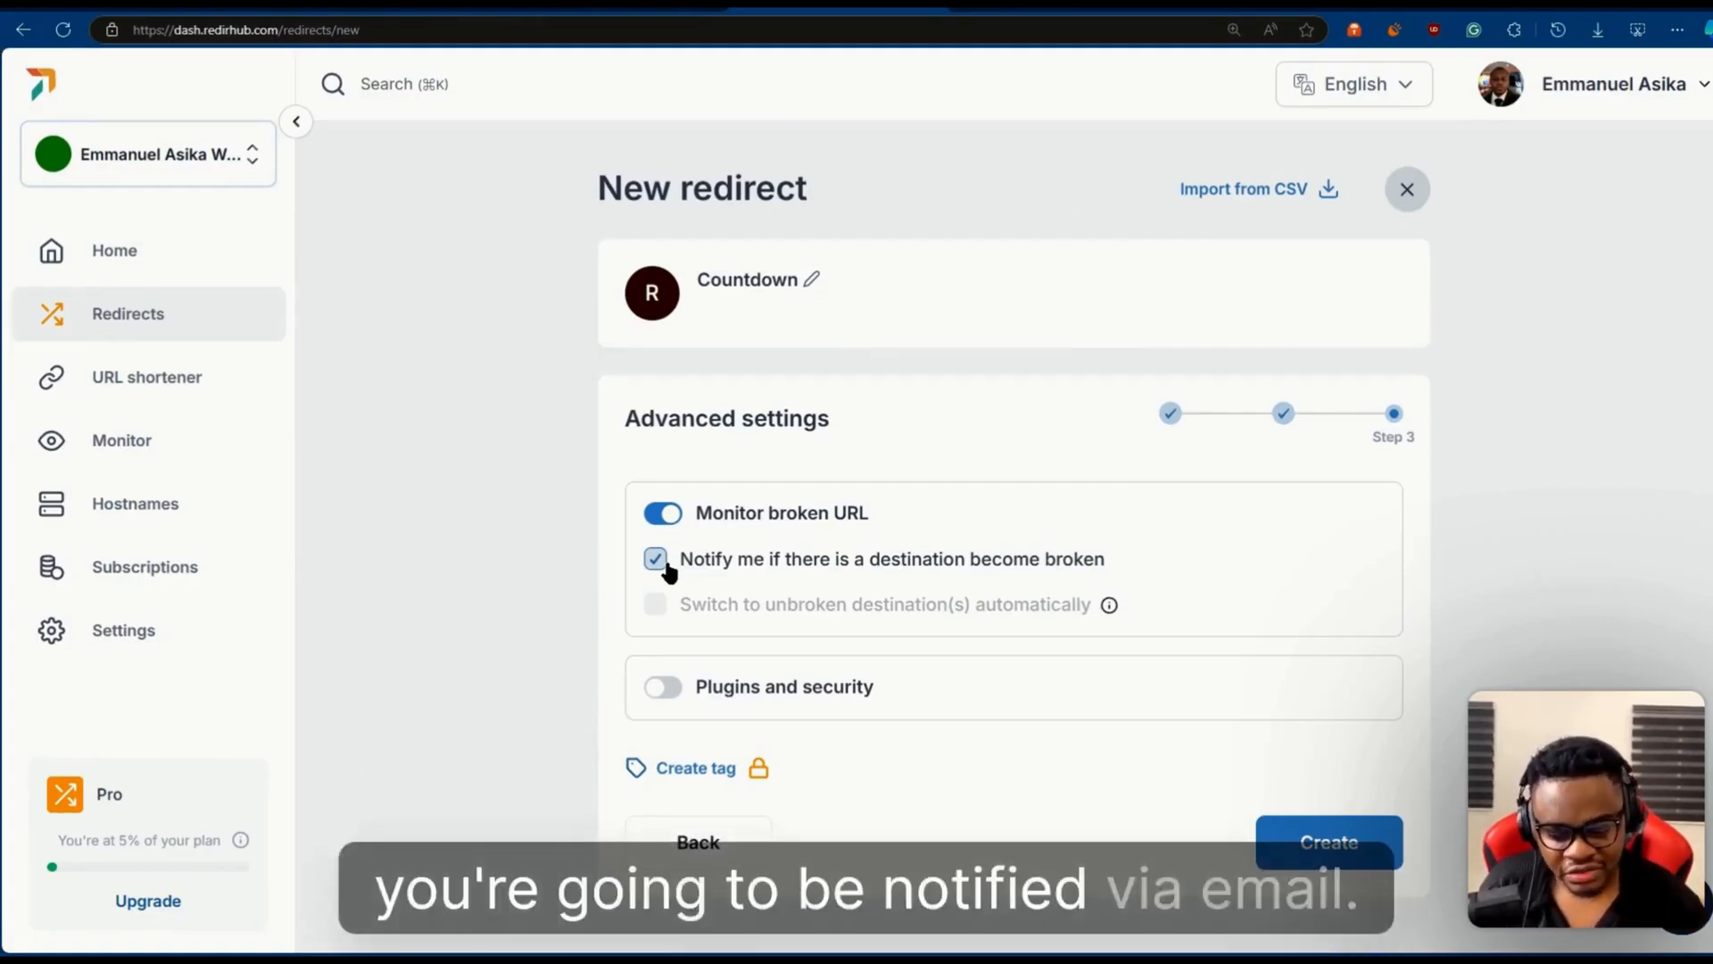
pyautogui.click(659, 516)
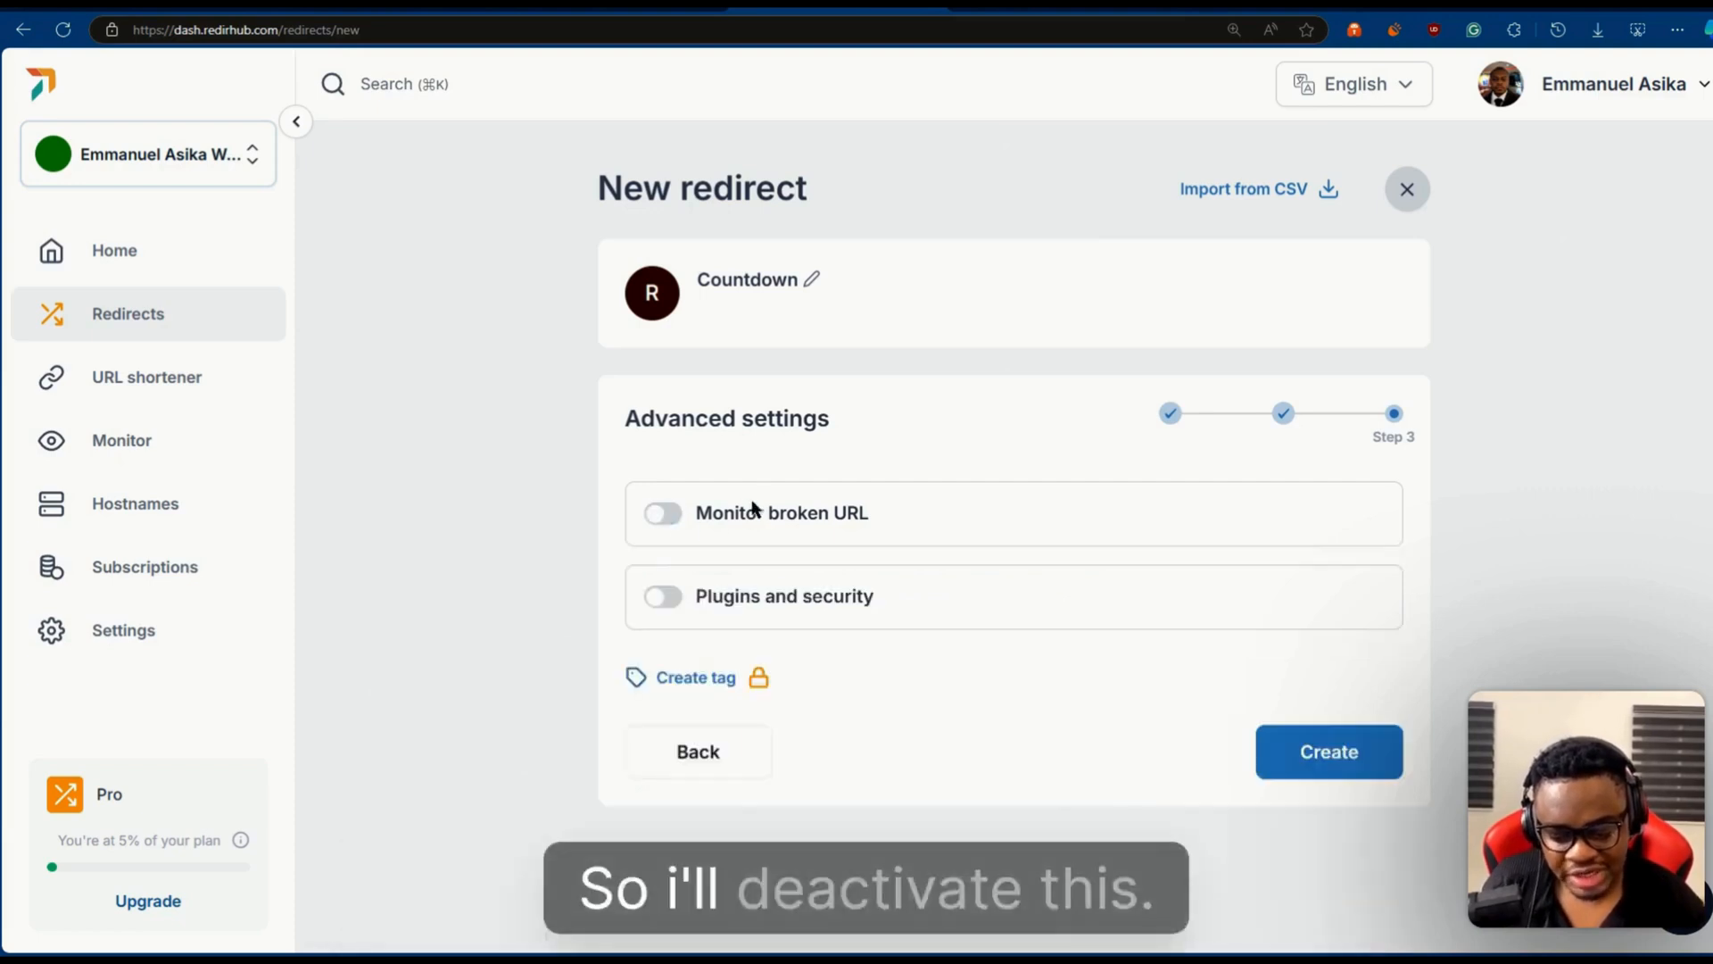
pyautogui.click(664, 597)
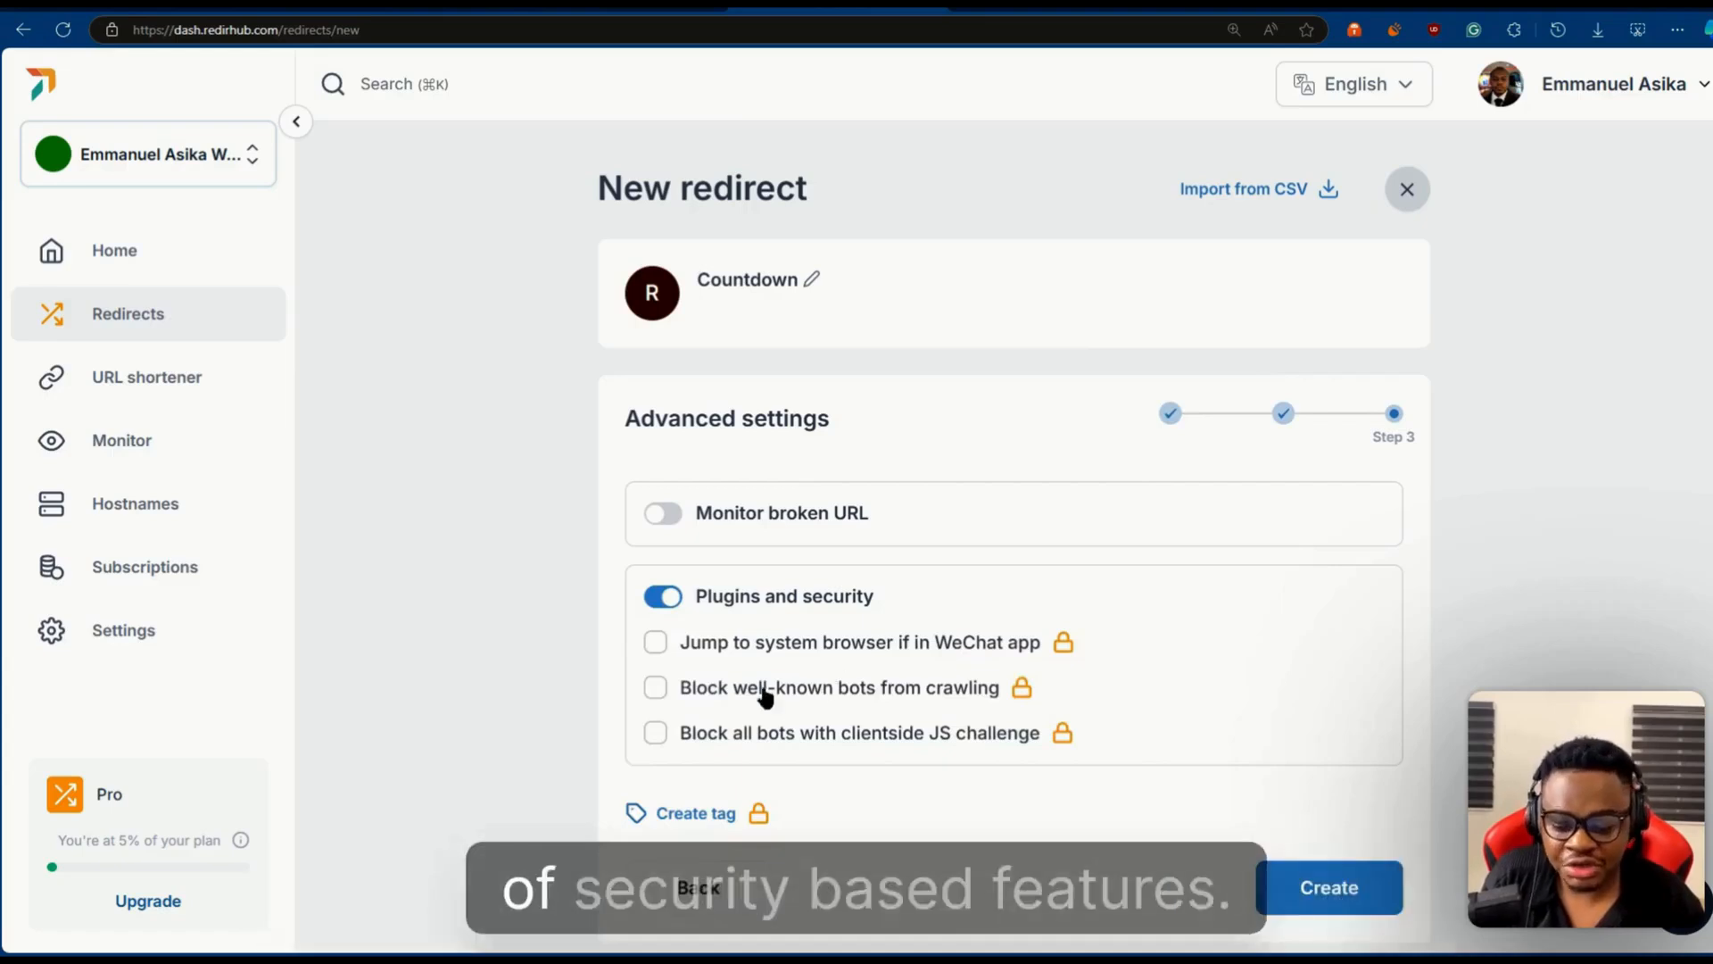
pyautogui.click(671, 598)
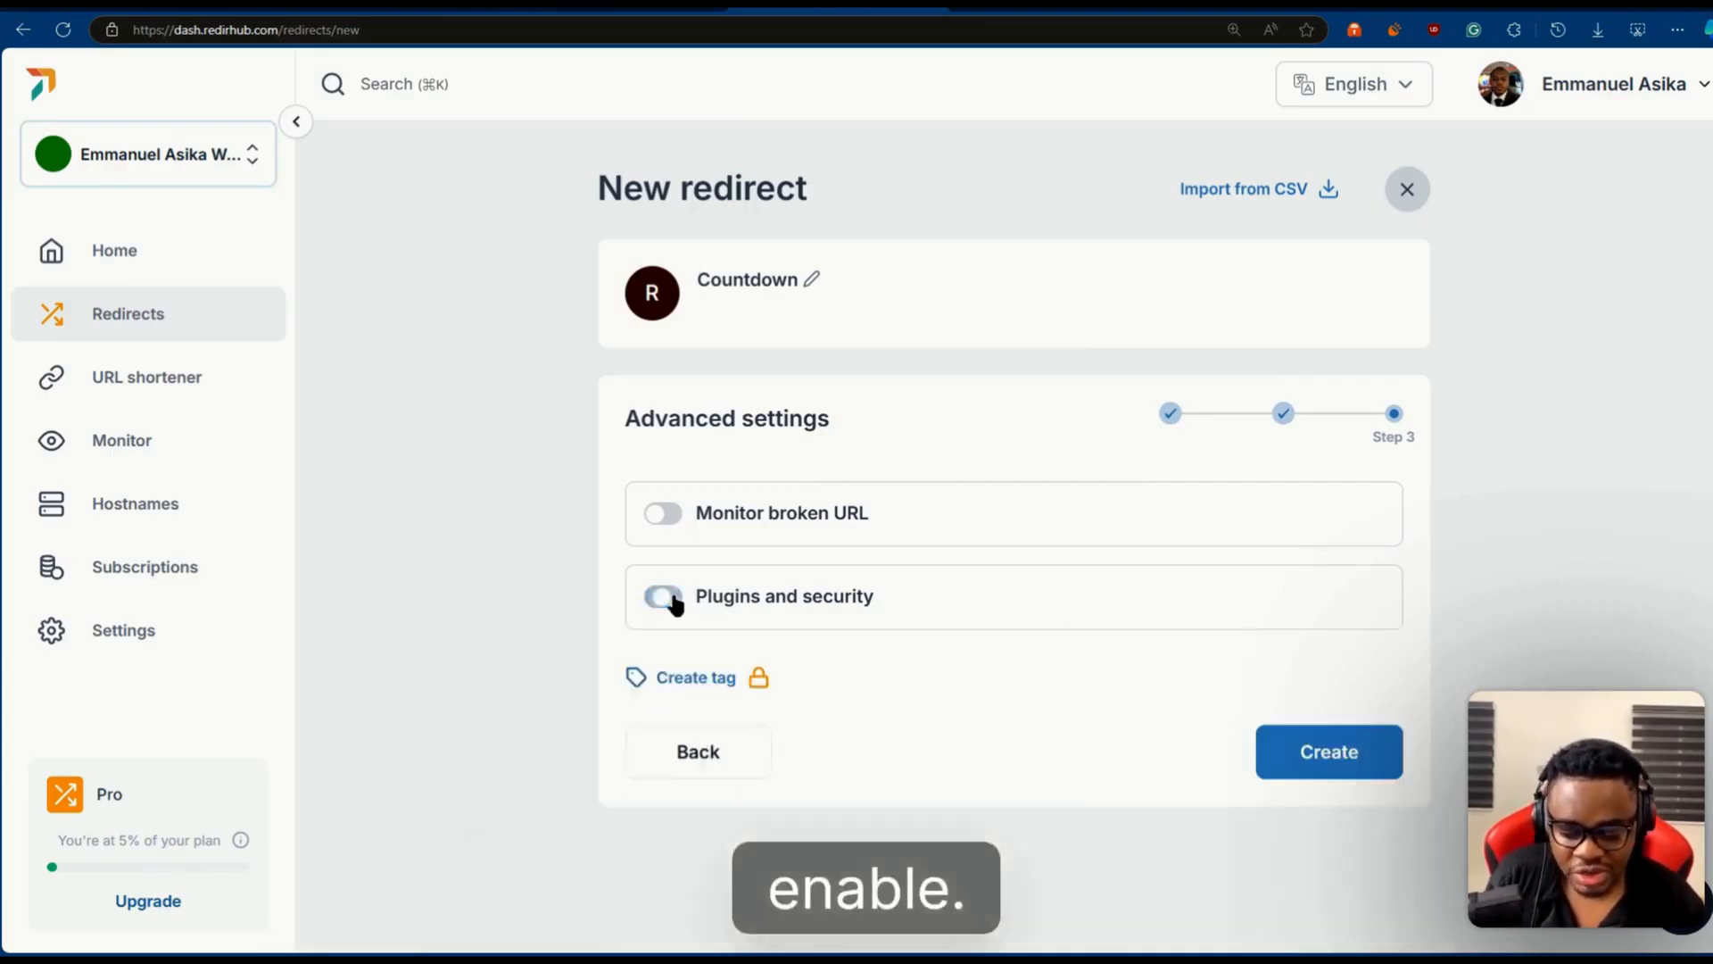
# - Create the redirect and open the DNS configuration details of flowmaintenance.agency from the redirects list
pyautogui.click(1324, 760)
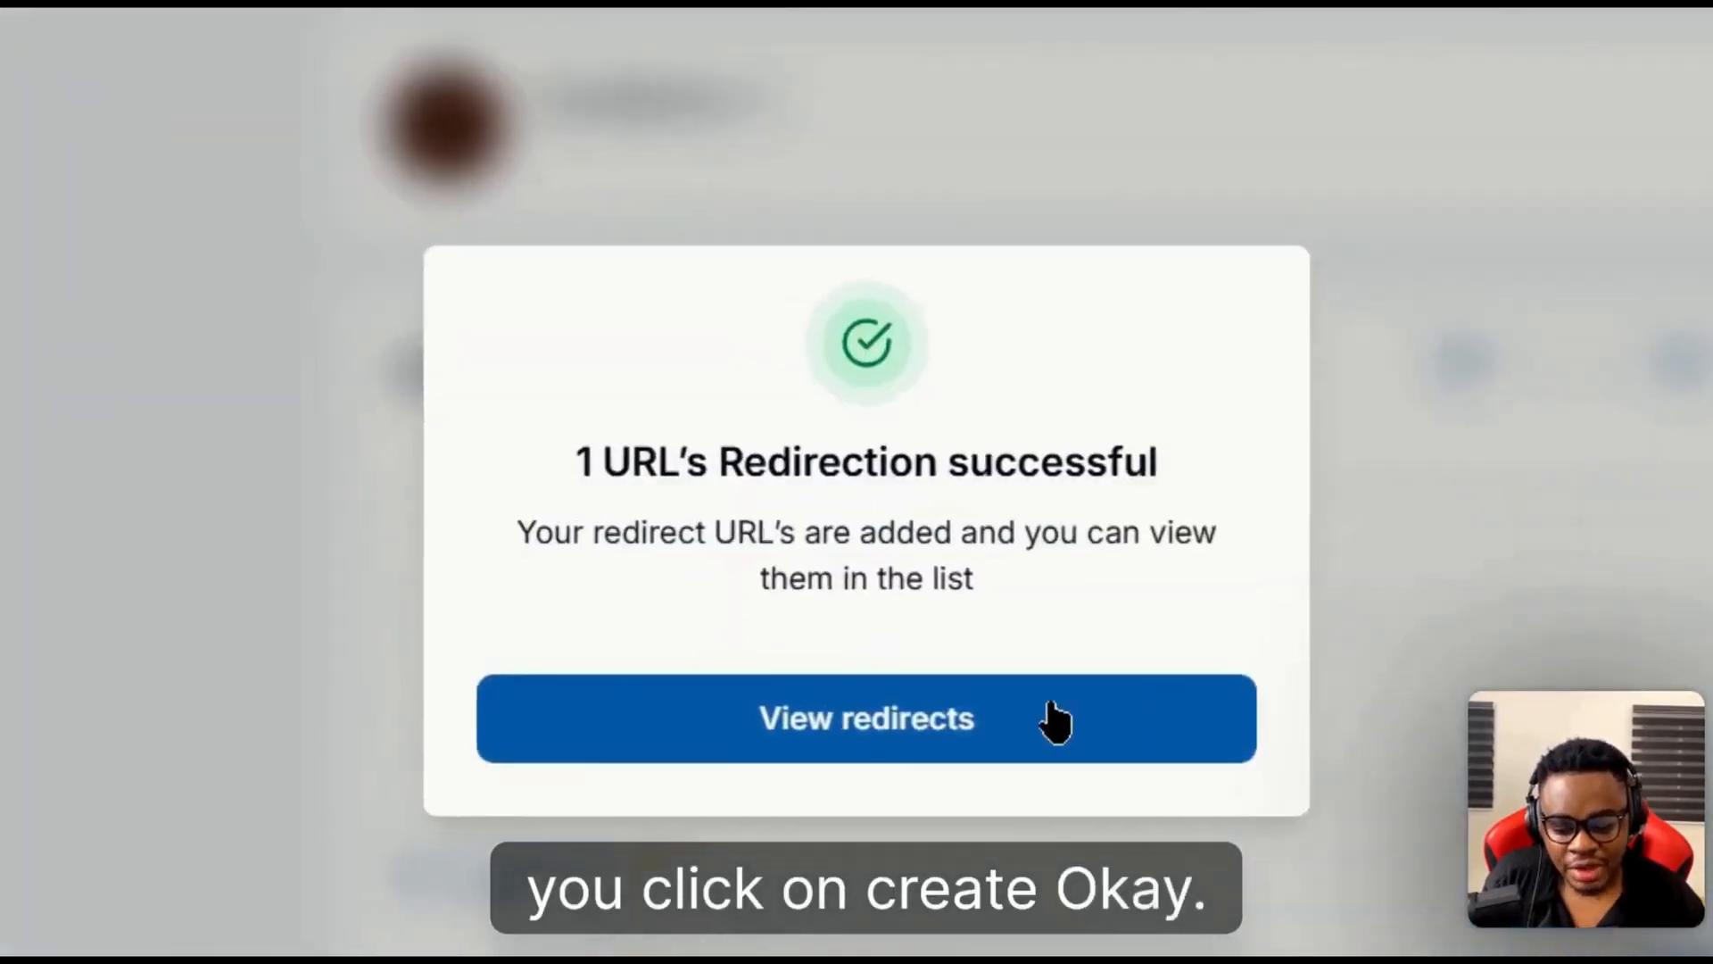
pyautogui.click(1057, 728)
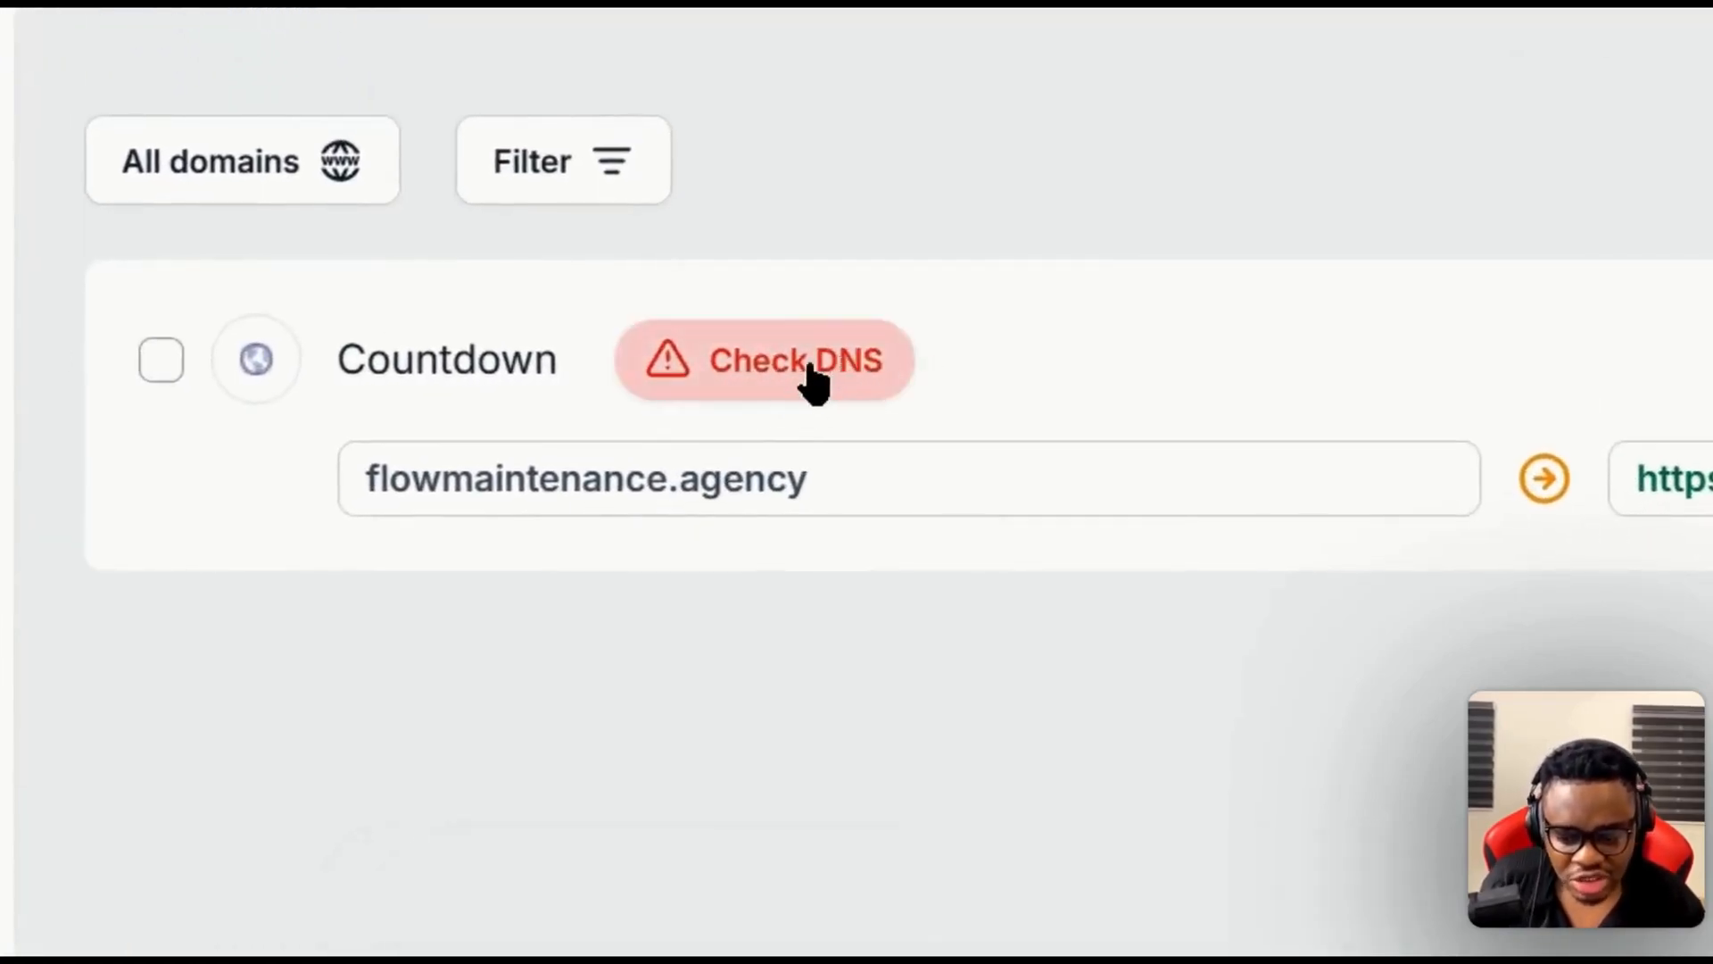
pyautogui.click(773, 365)
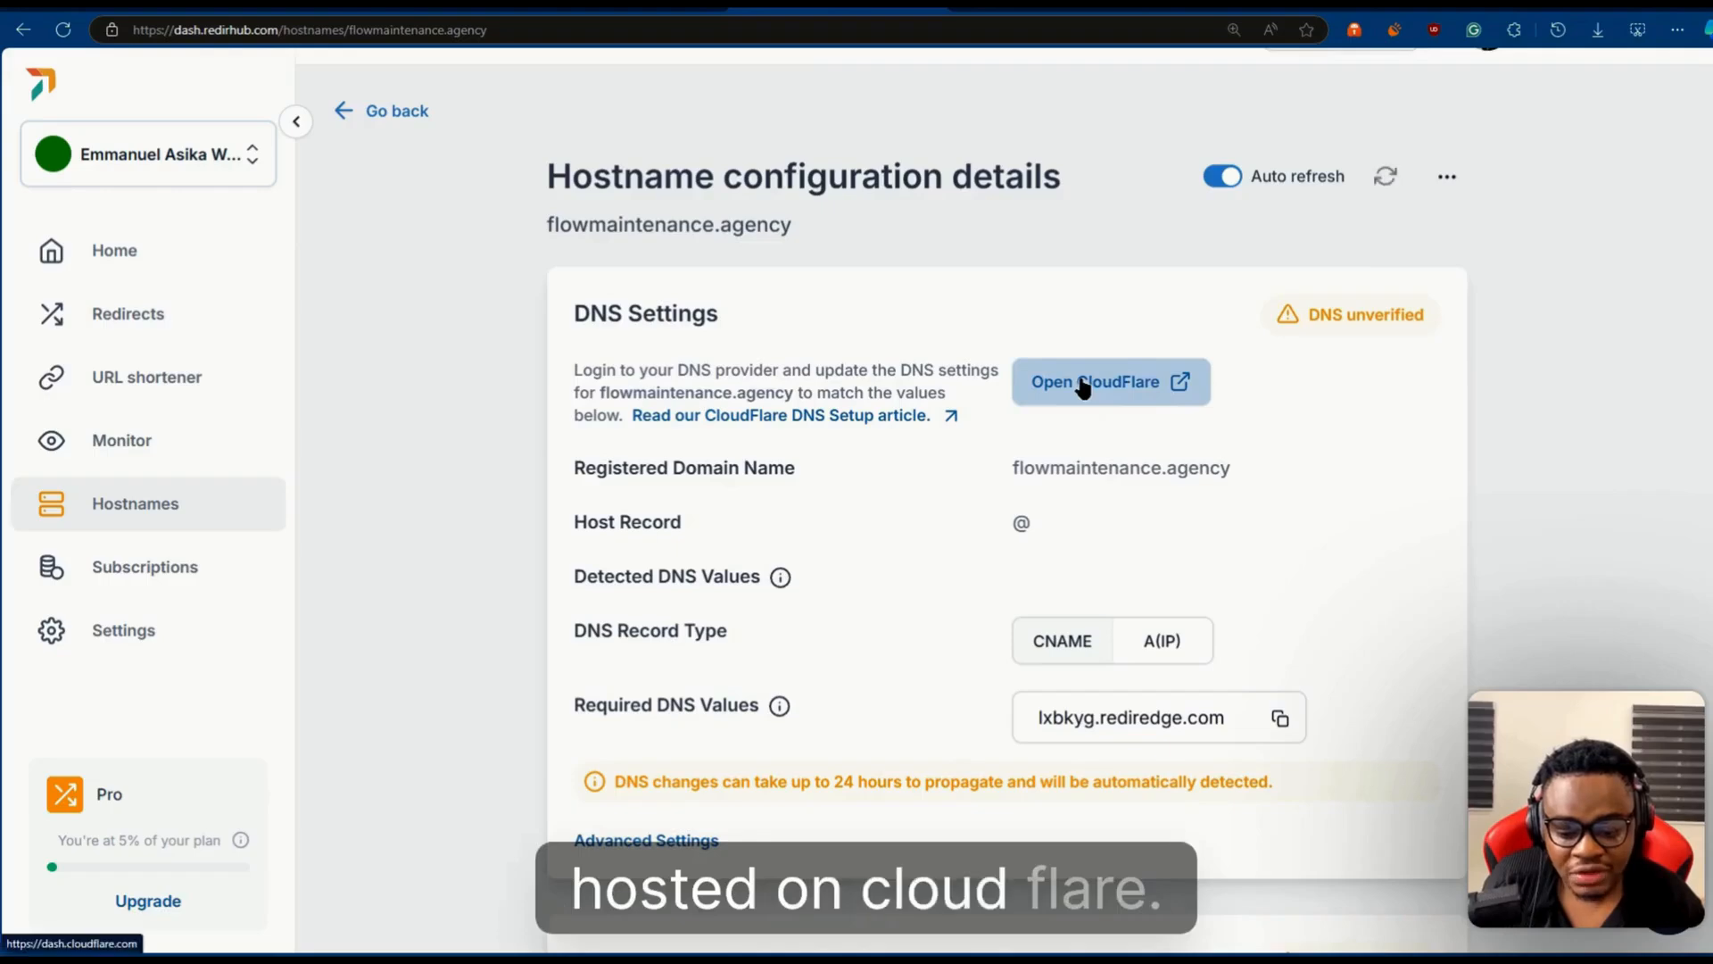
# - Compare the required DNS values for the A(IP) and CNAME record types, return to CNAME and read the domain verification record
pyautogui.scroll(-1, 1013, 547)
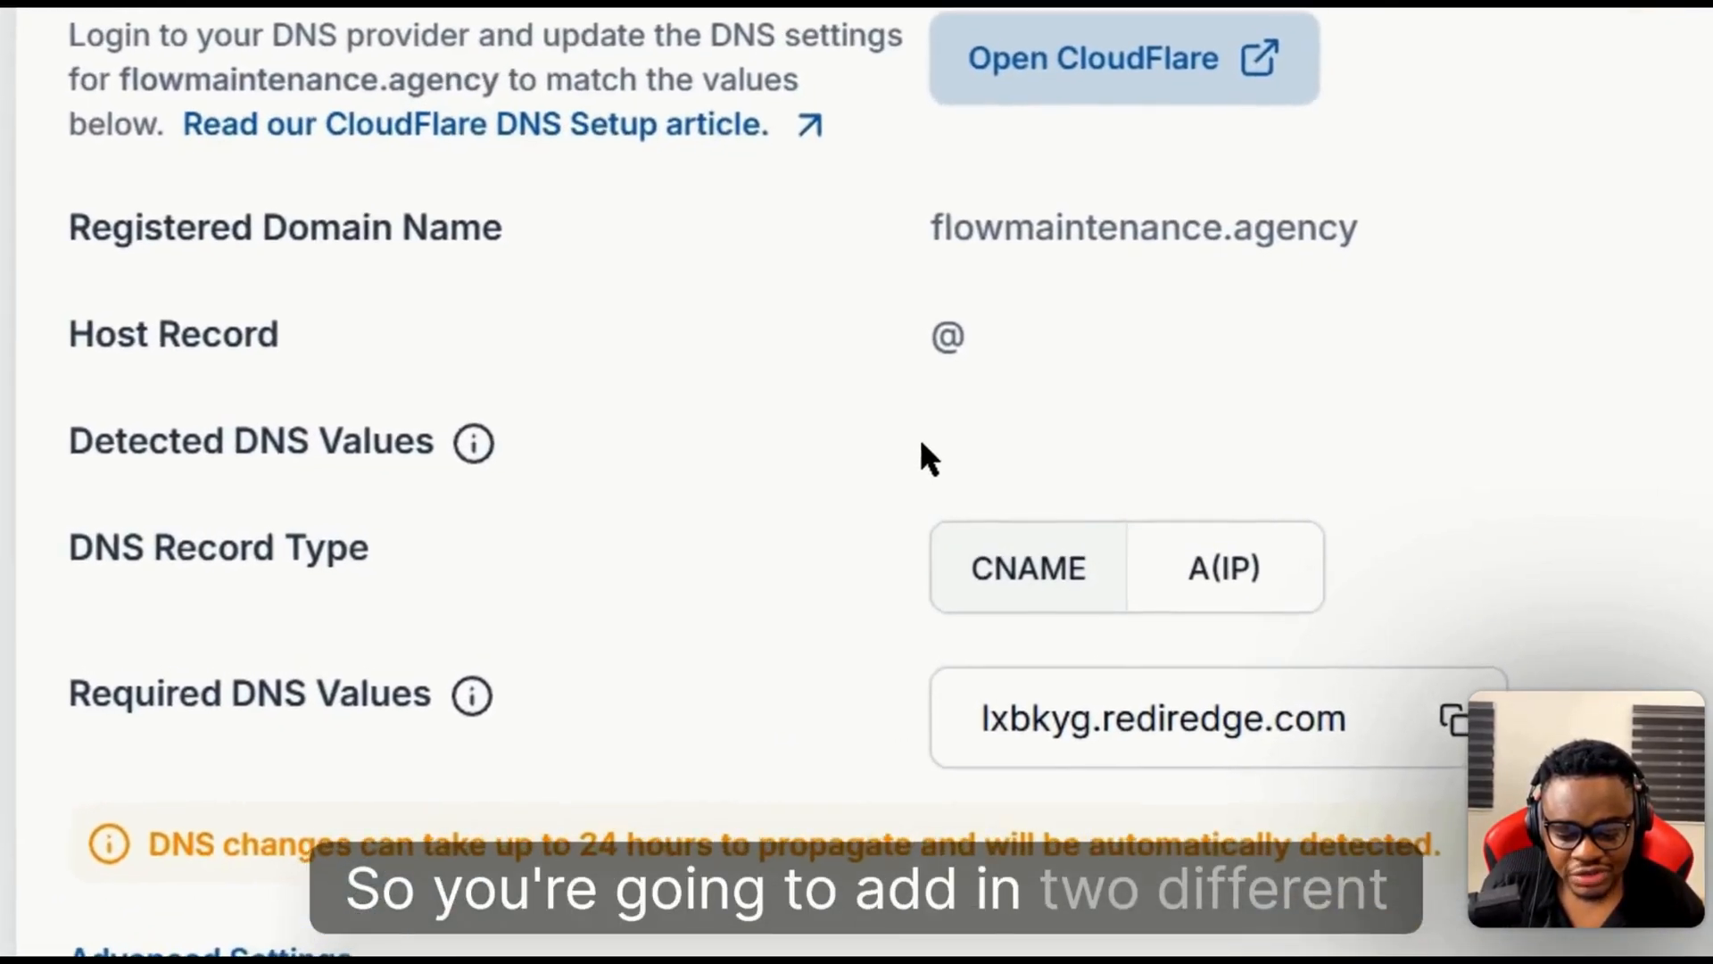
pyautogui.scroll(-2, 792, 589)
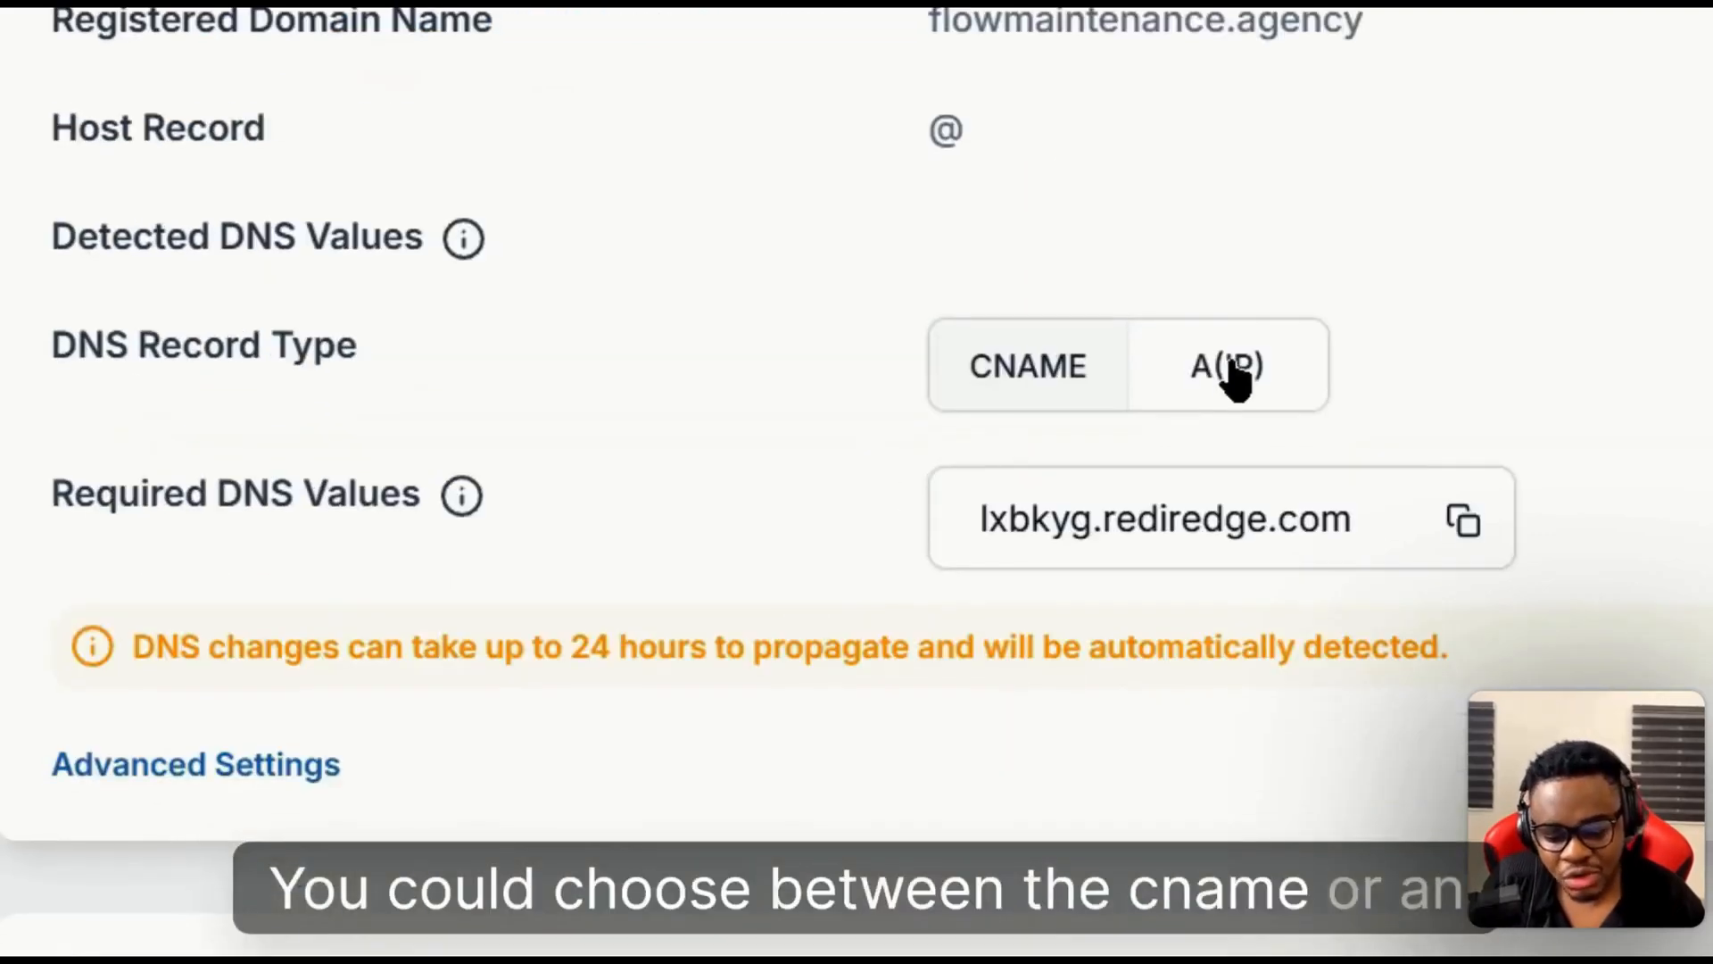
pyautogui.click(1235, 375)
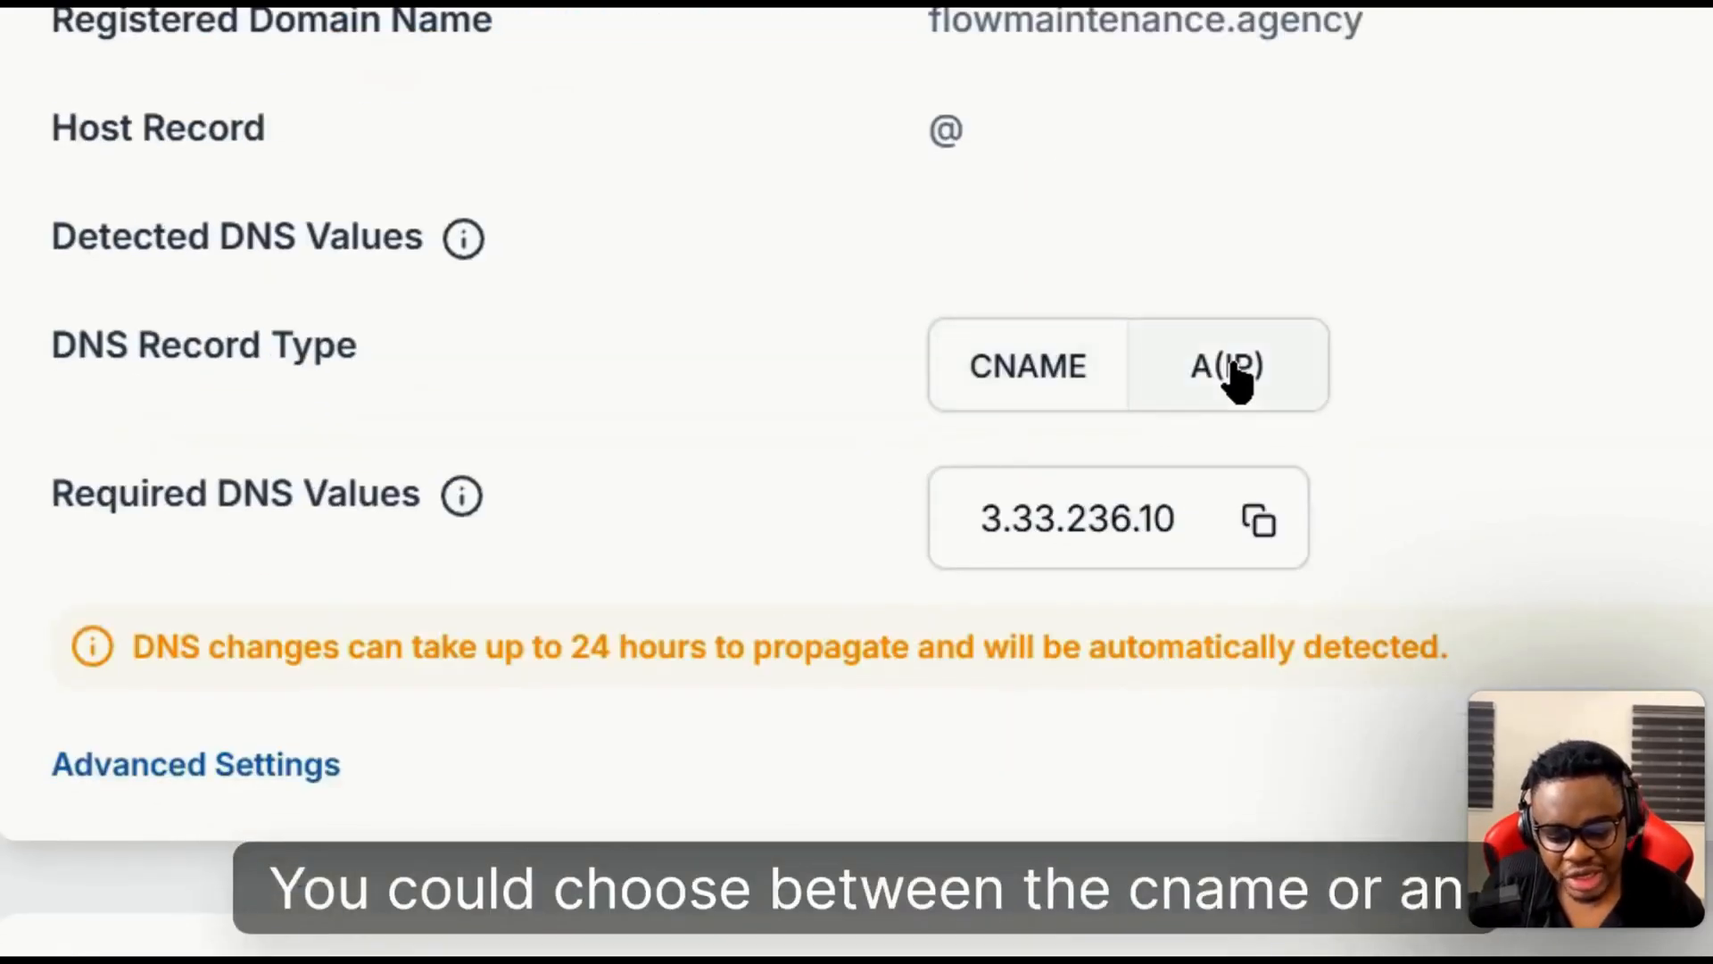
pyautogui.click(1082, 394)
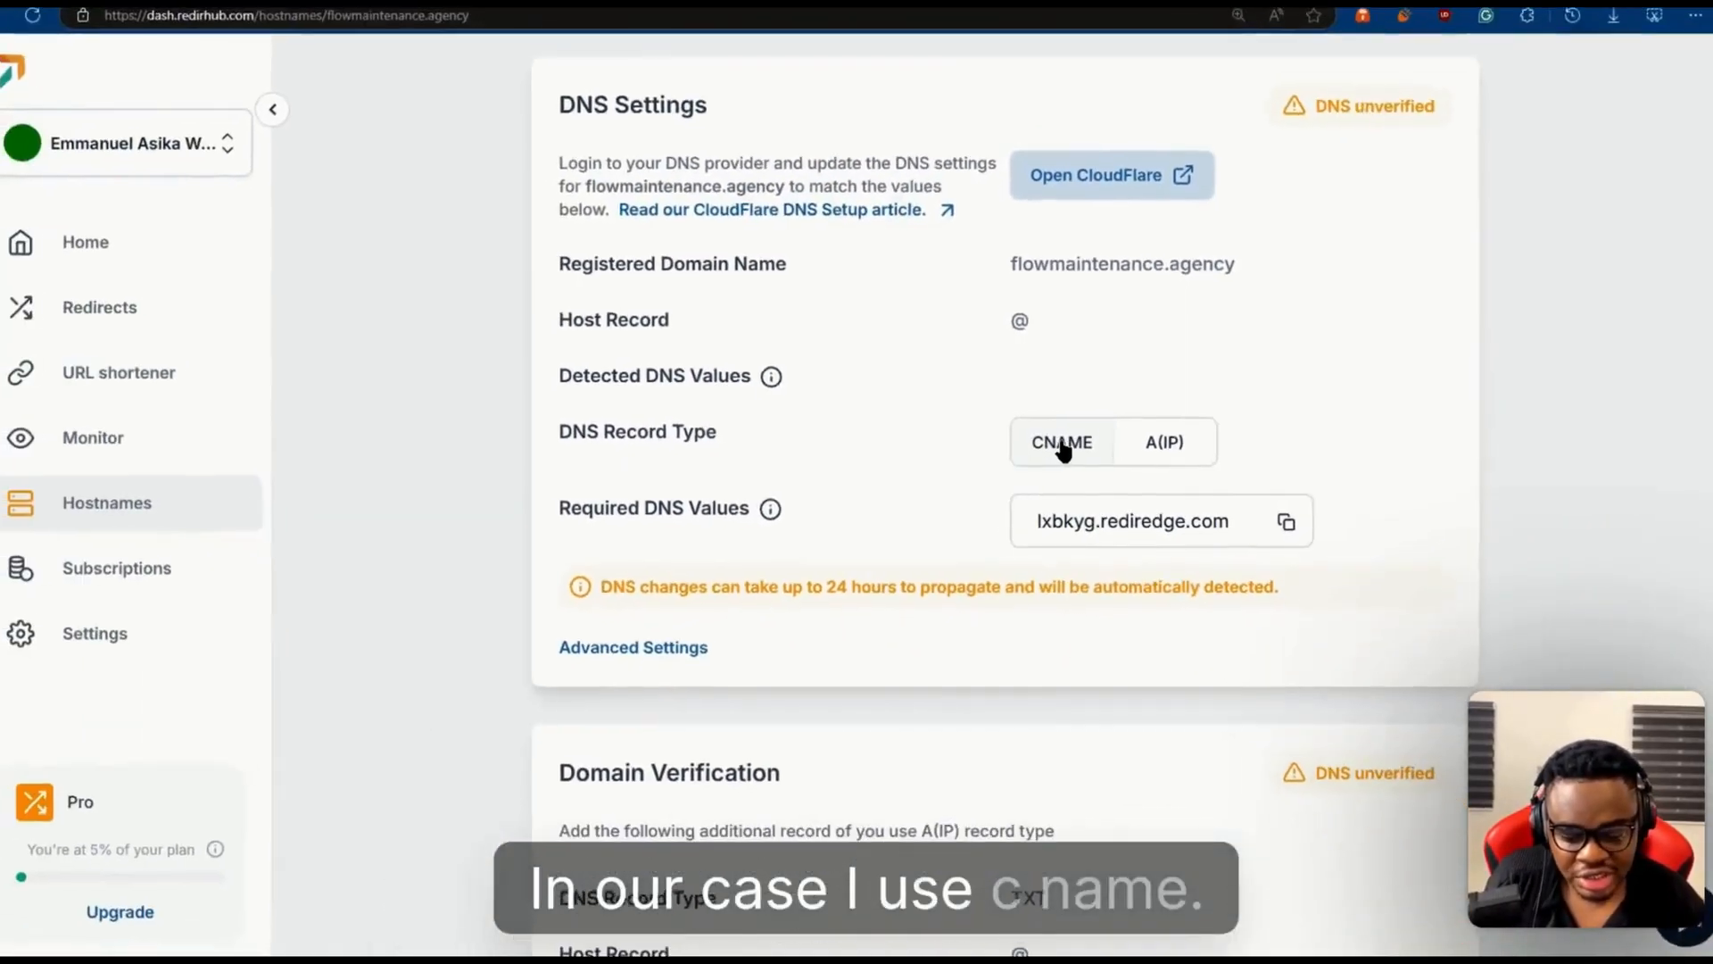
pyautogui.scroll(-3, 1058, 409)
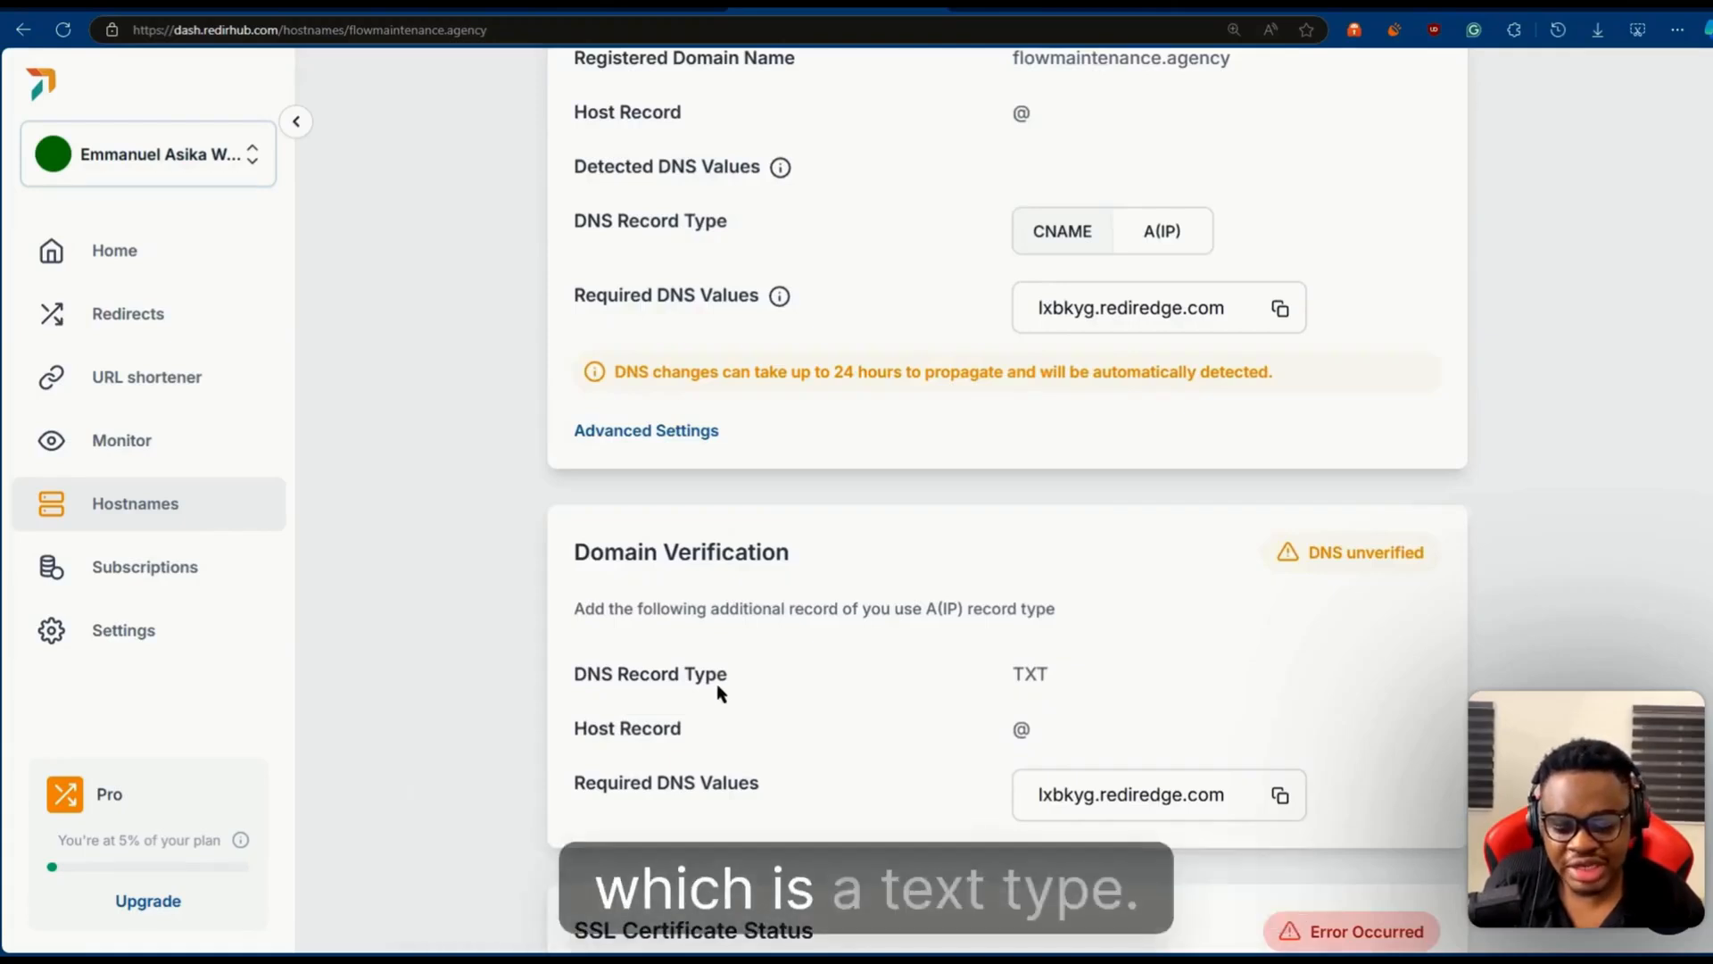
pyautogui.scroll(2, 843, 606)
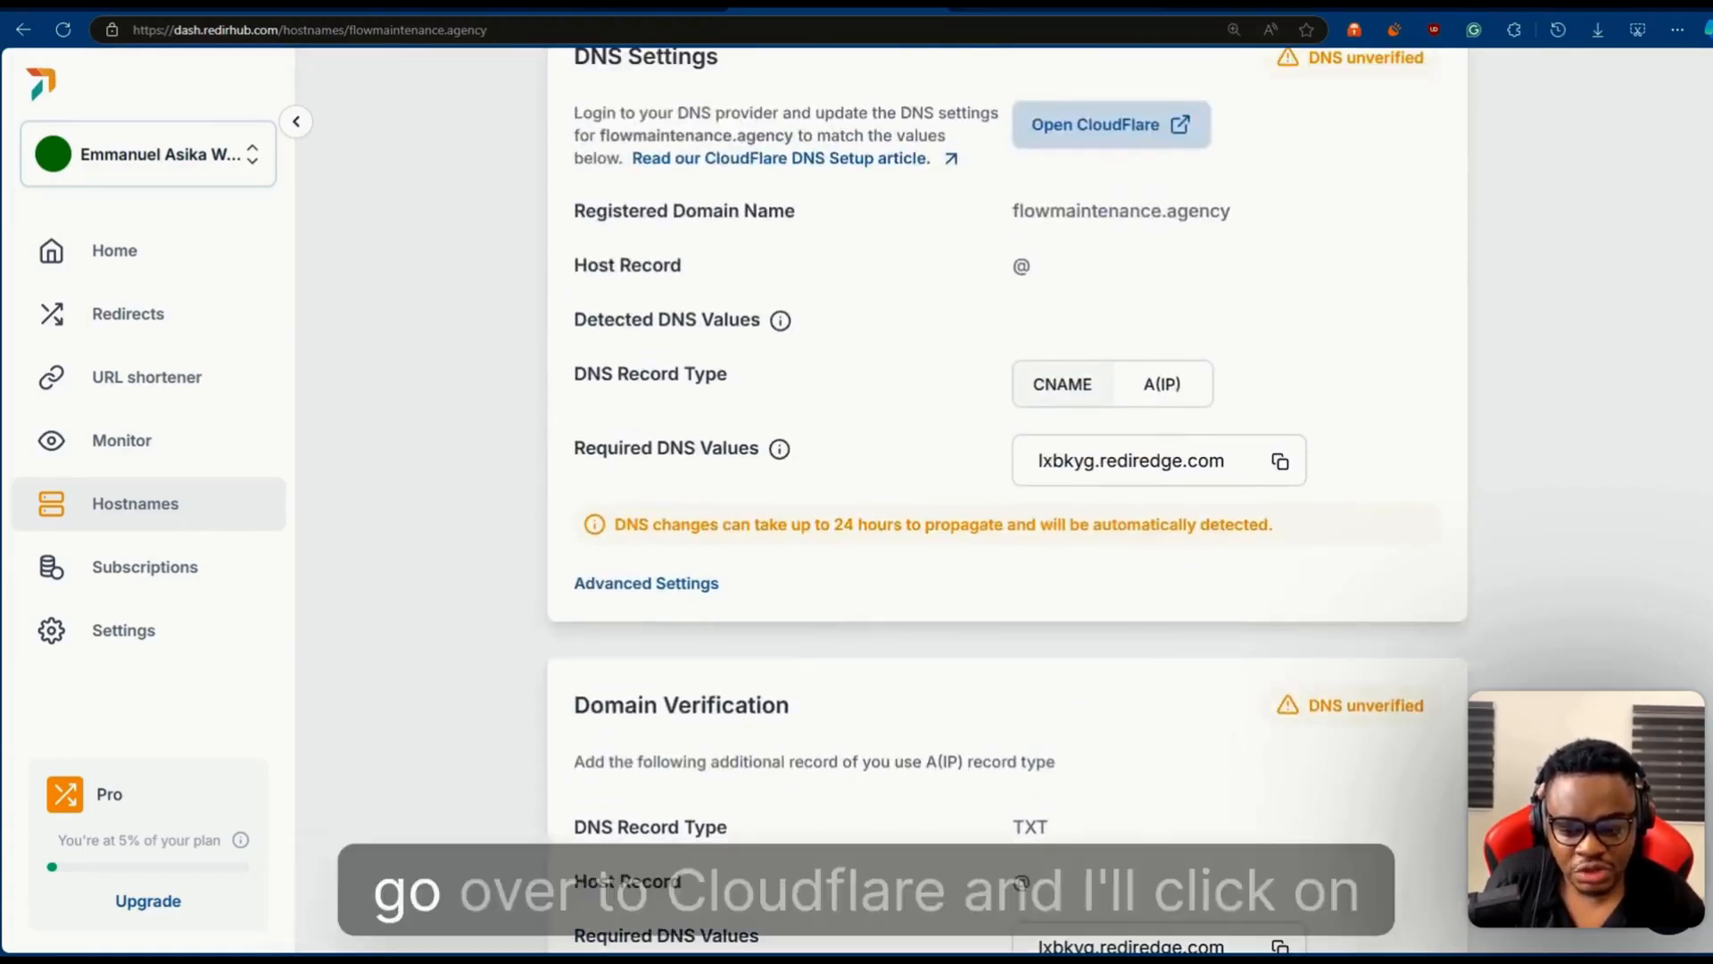
# - Switch to Cloudflare and add a DNS-only CNAME record for flowmaintenance.agency with name @ and target lxbkyg.rediredge.com
pyautogui.click(1055, 7)
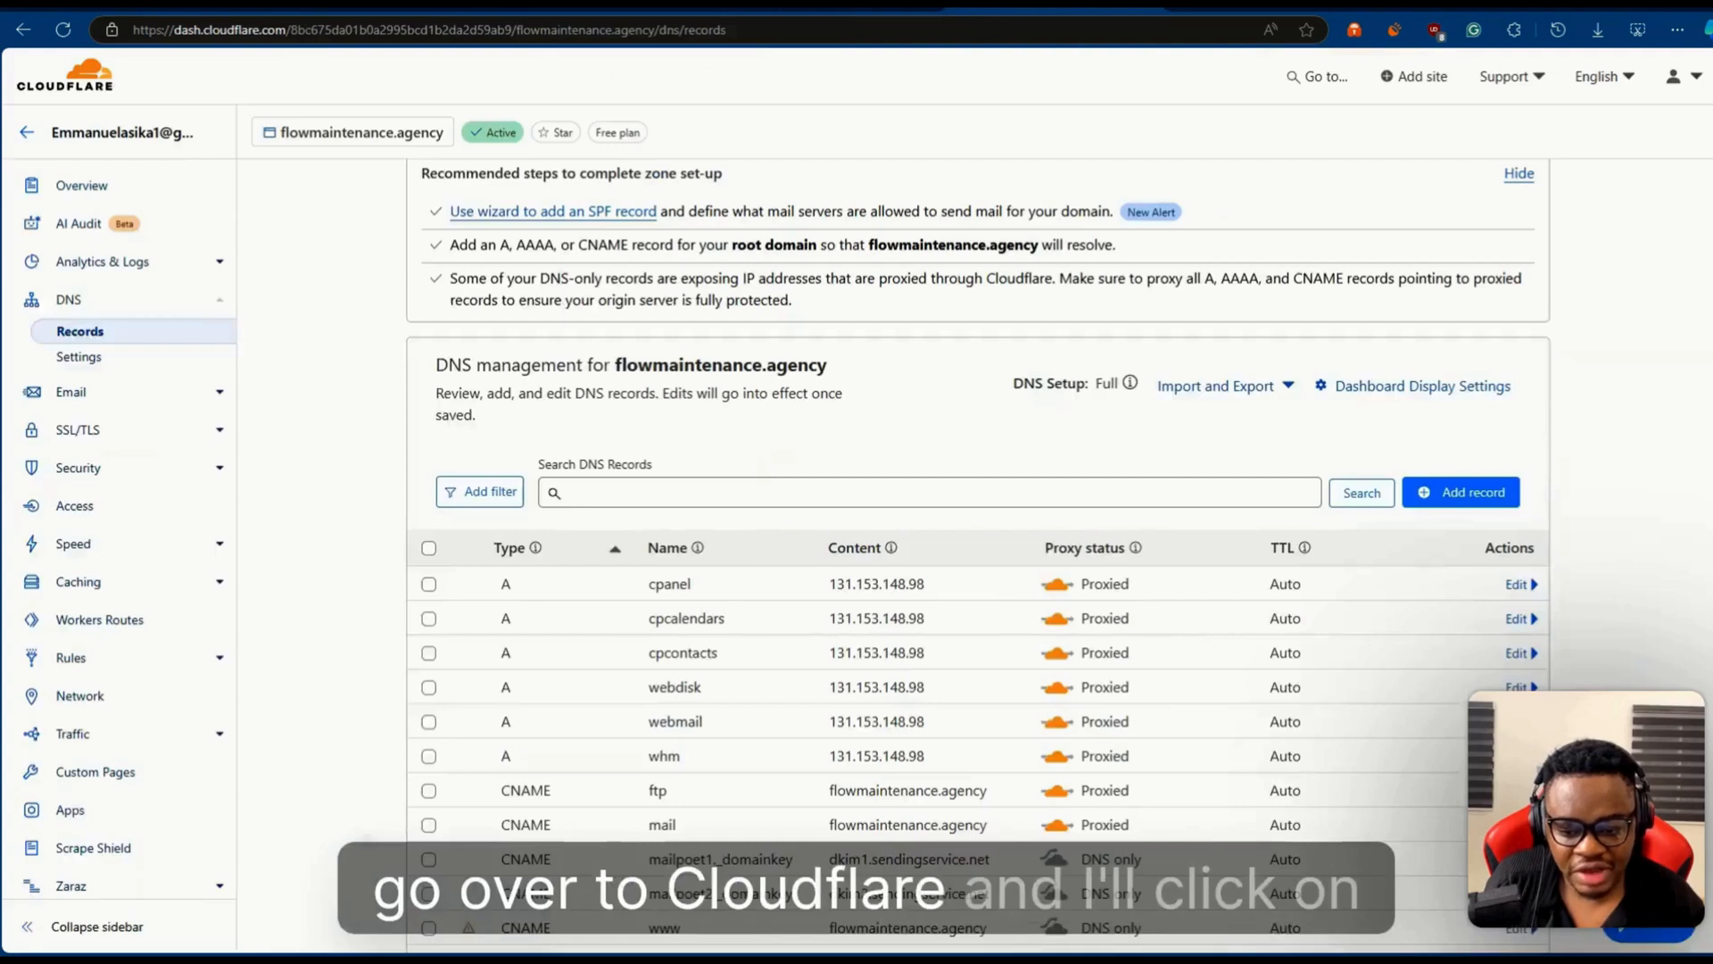
pyautogui.click(1488, 510)
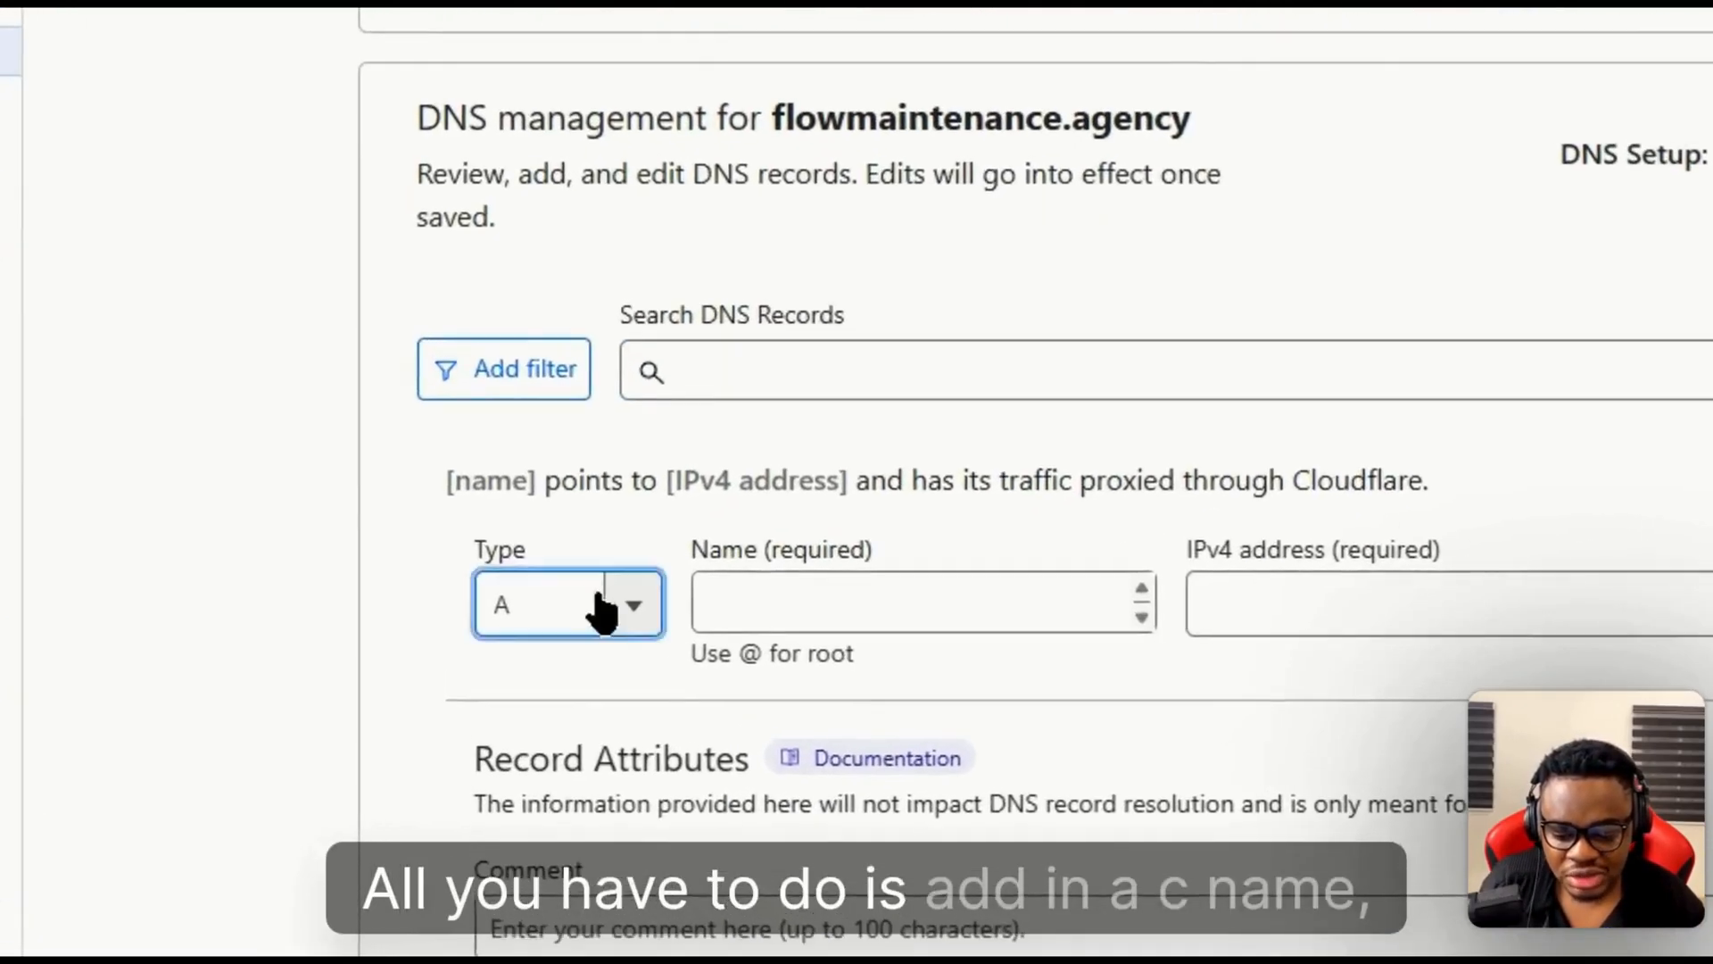
pyautogui.click(522, 608)
pyautogui.click(601, 815)
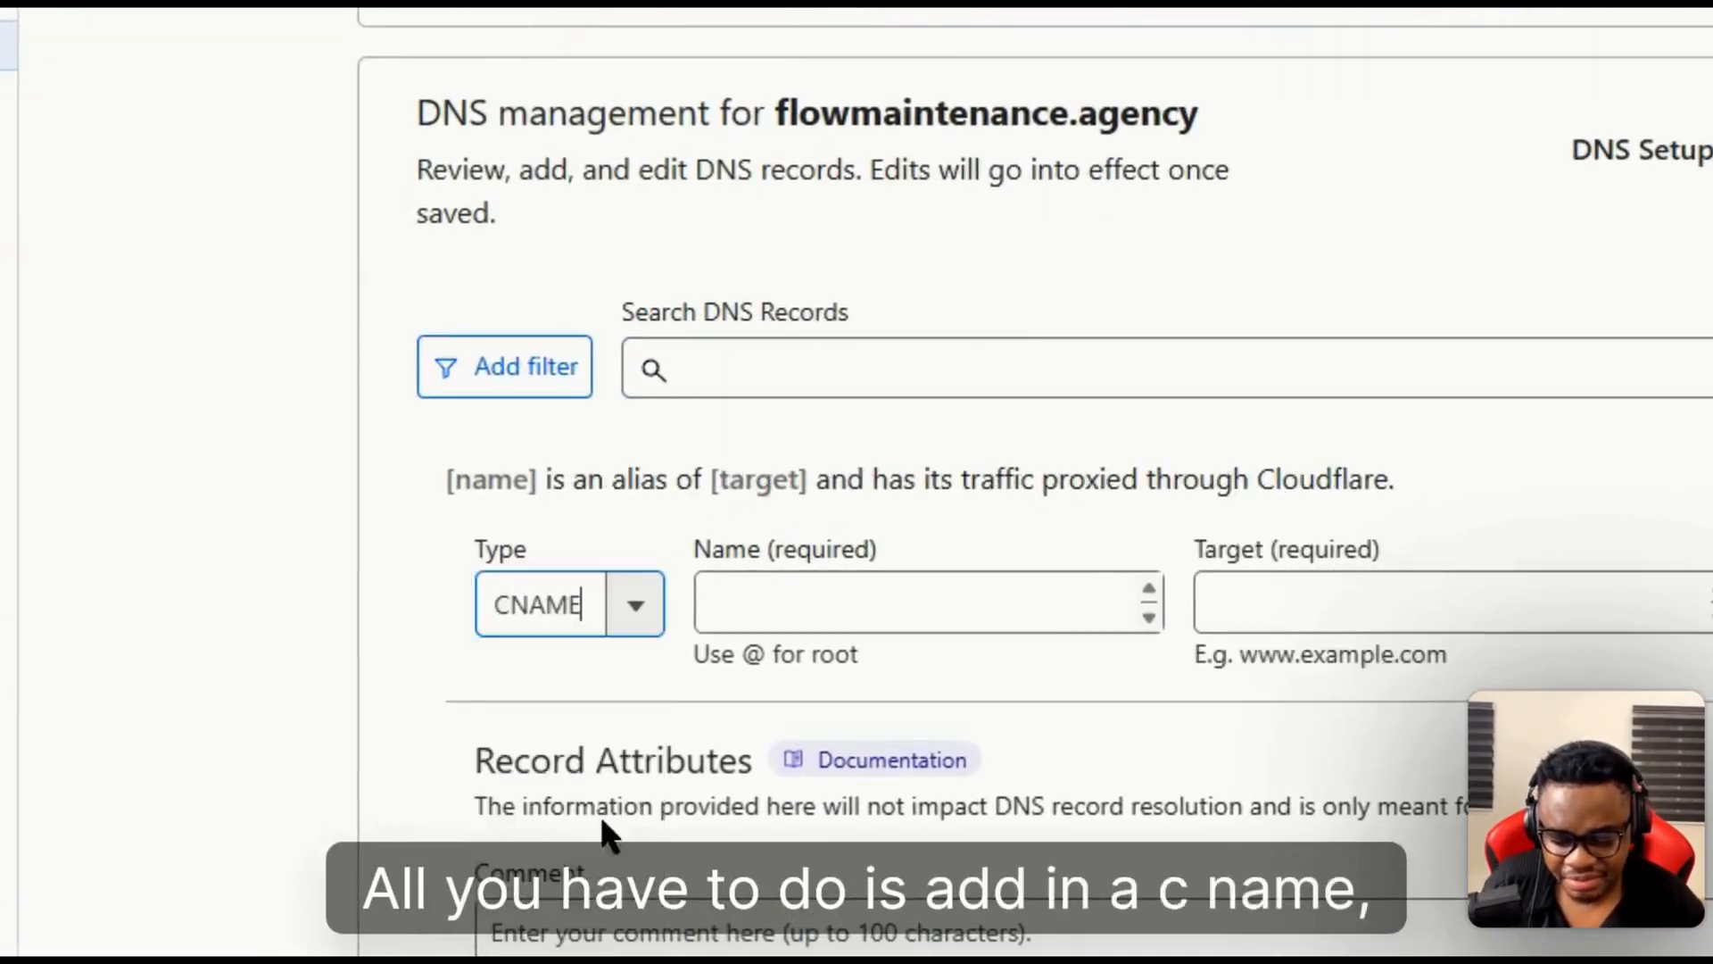
pyautogui.click(819, 596)
pyautogui.write('@')
pyautogui.click(1285, 601)
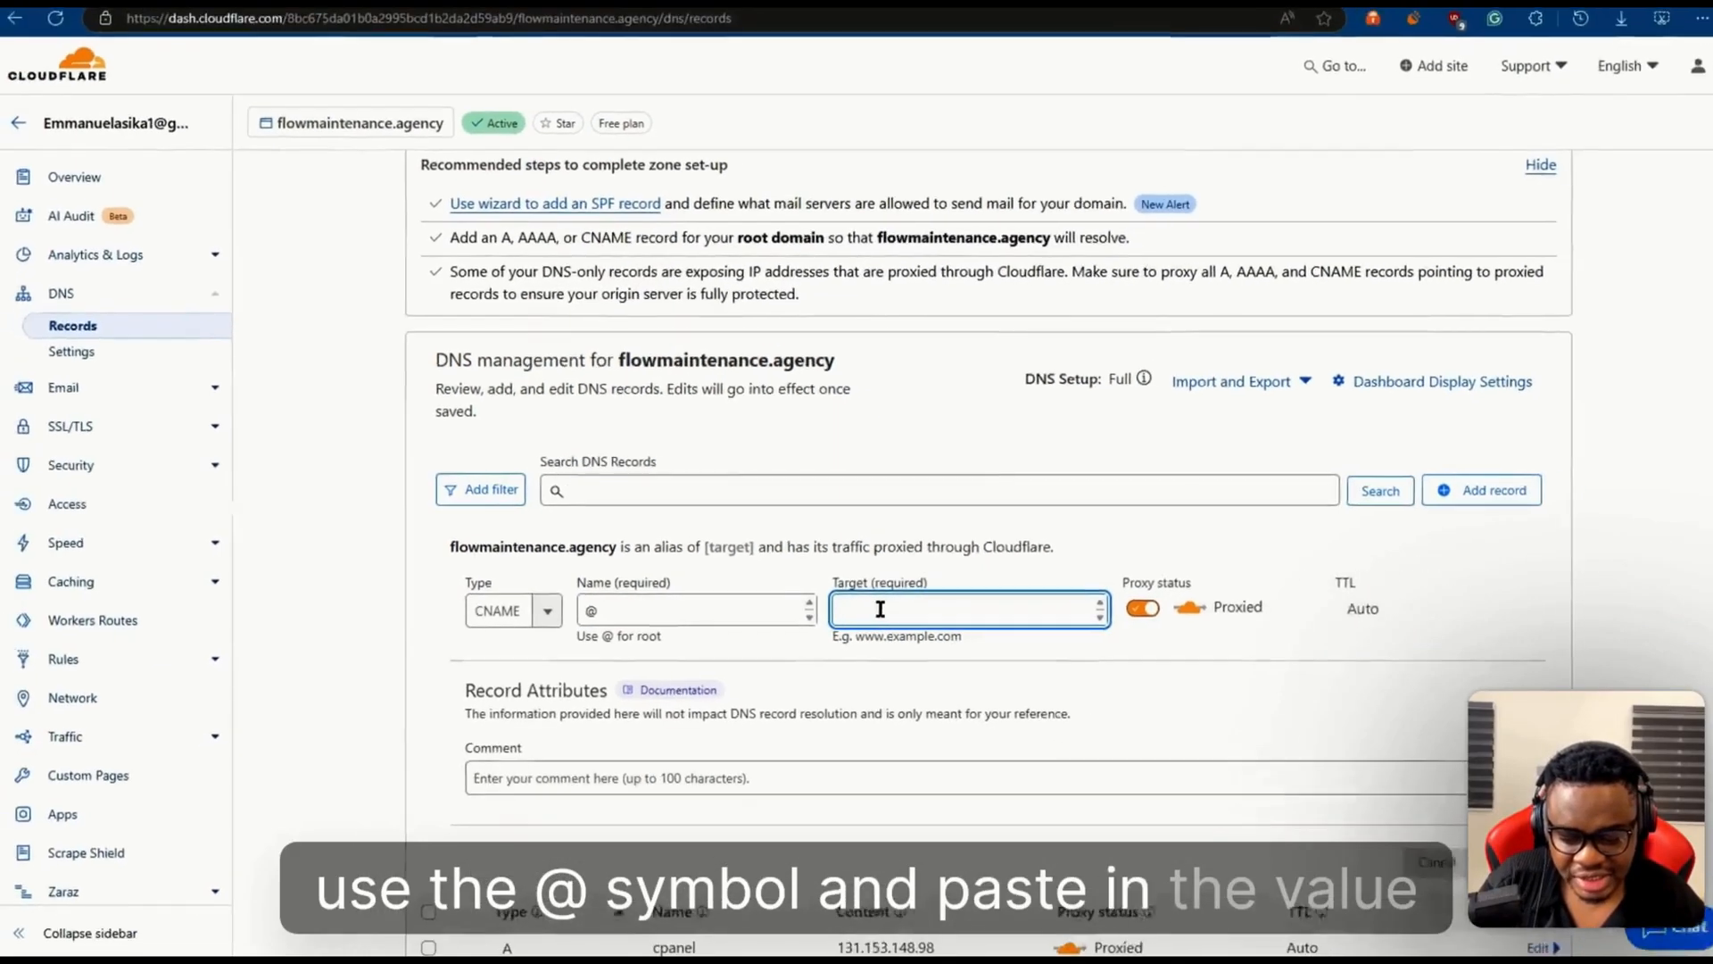
pyautogui.write('lxbkyg.rediredge.com')
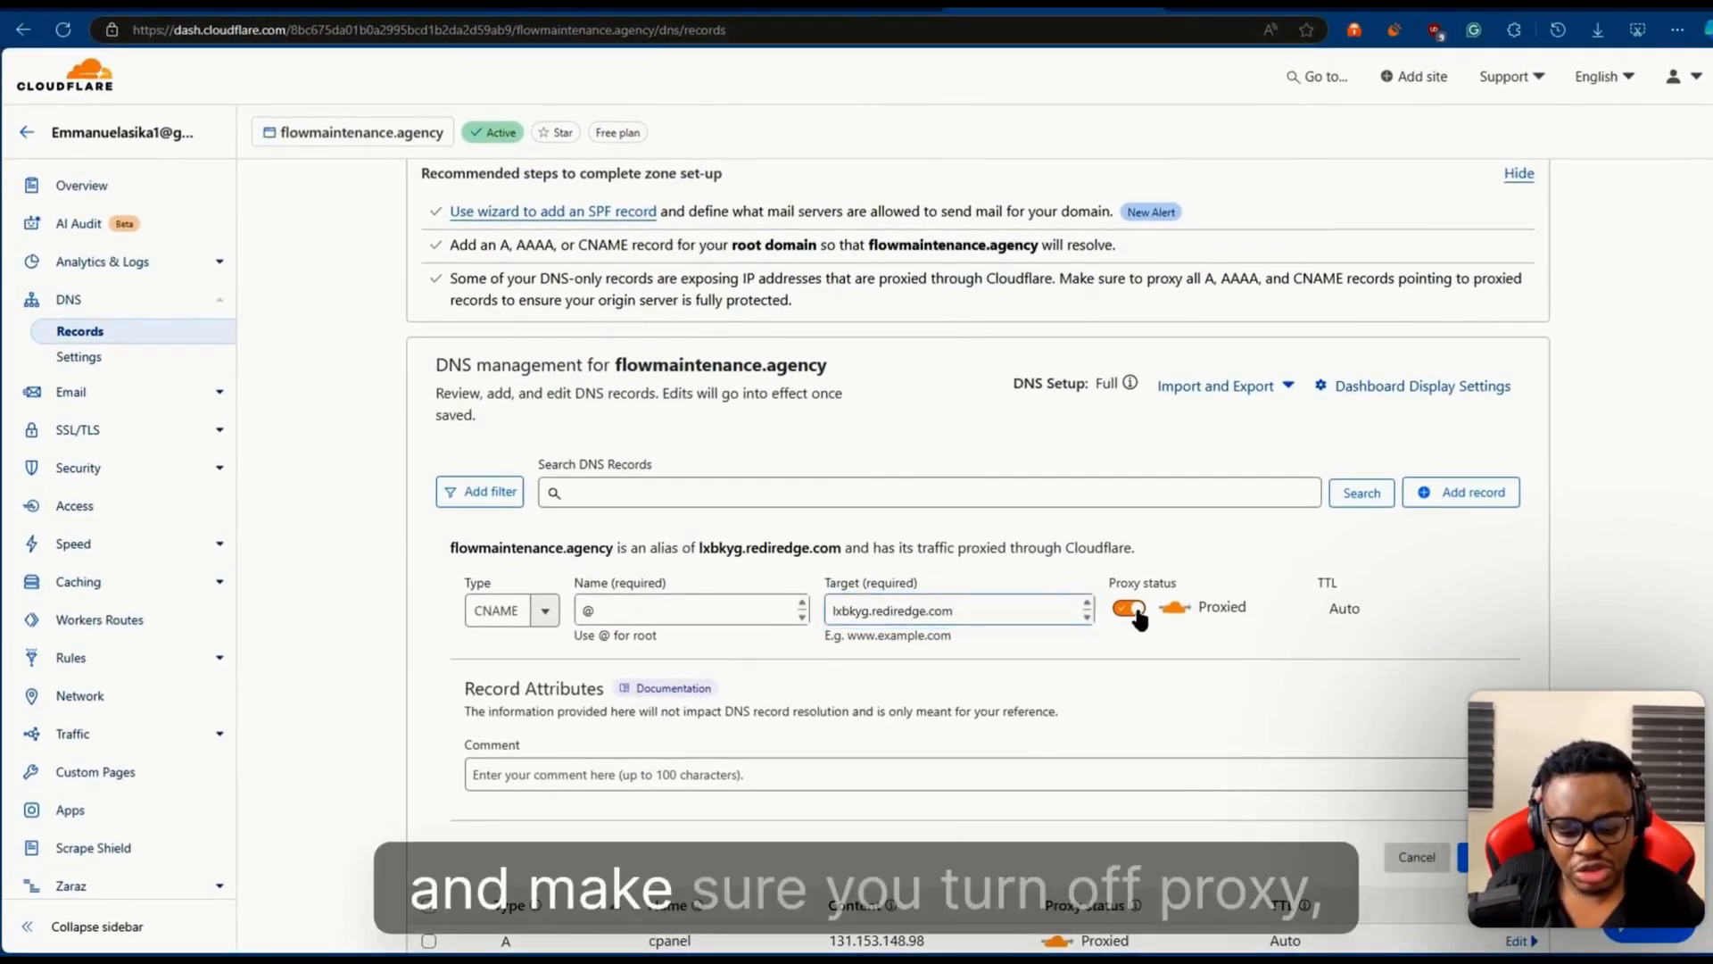
pyautogui.click(1129, 609)
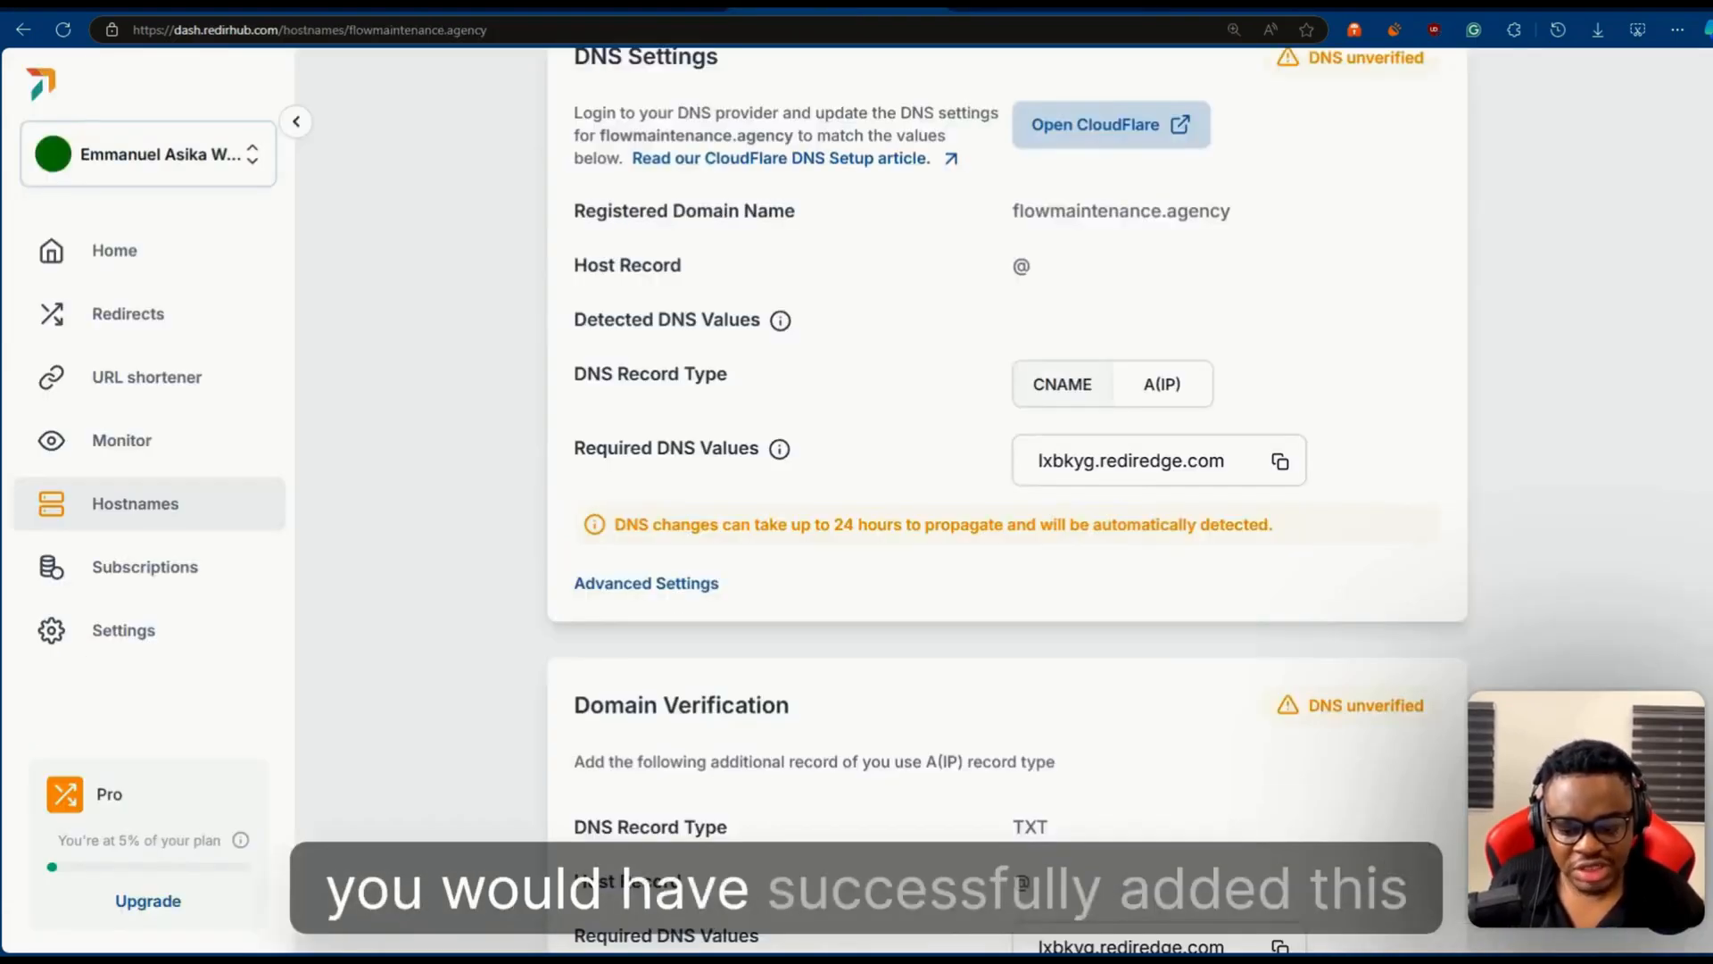
# - Return to RedirHub and copy the required value of the TXT record from the domain verification details
pyautogui.scroll(2, 1172, 530)
pyautogui.scroll(-4, 972, 552)
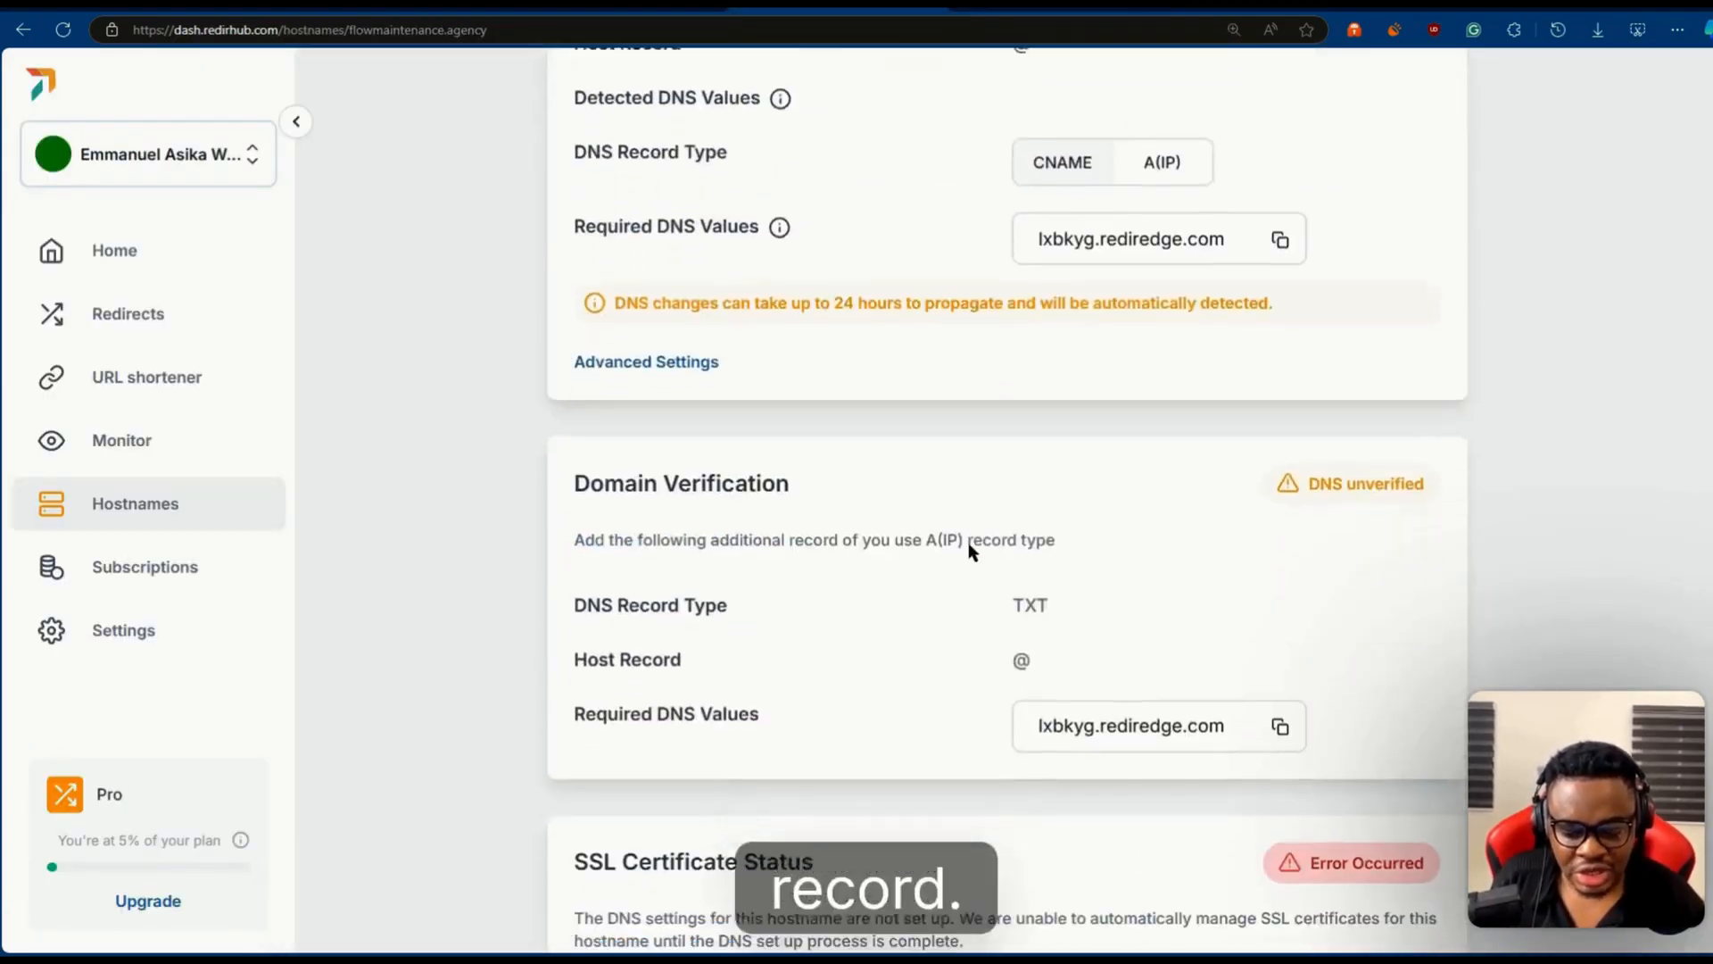
pyautogui.click(1282, 709)
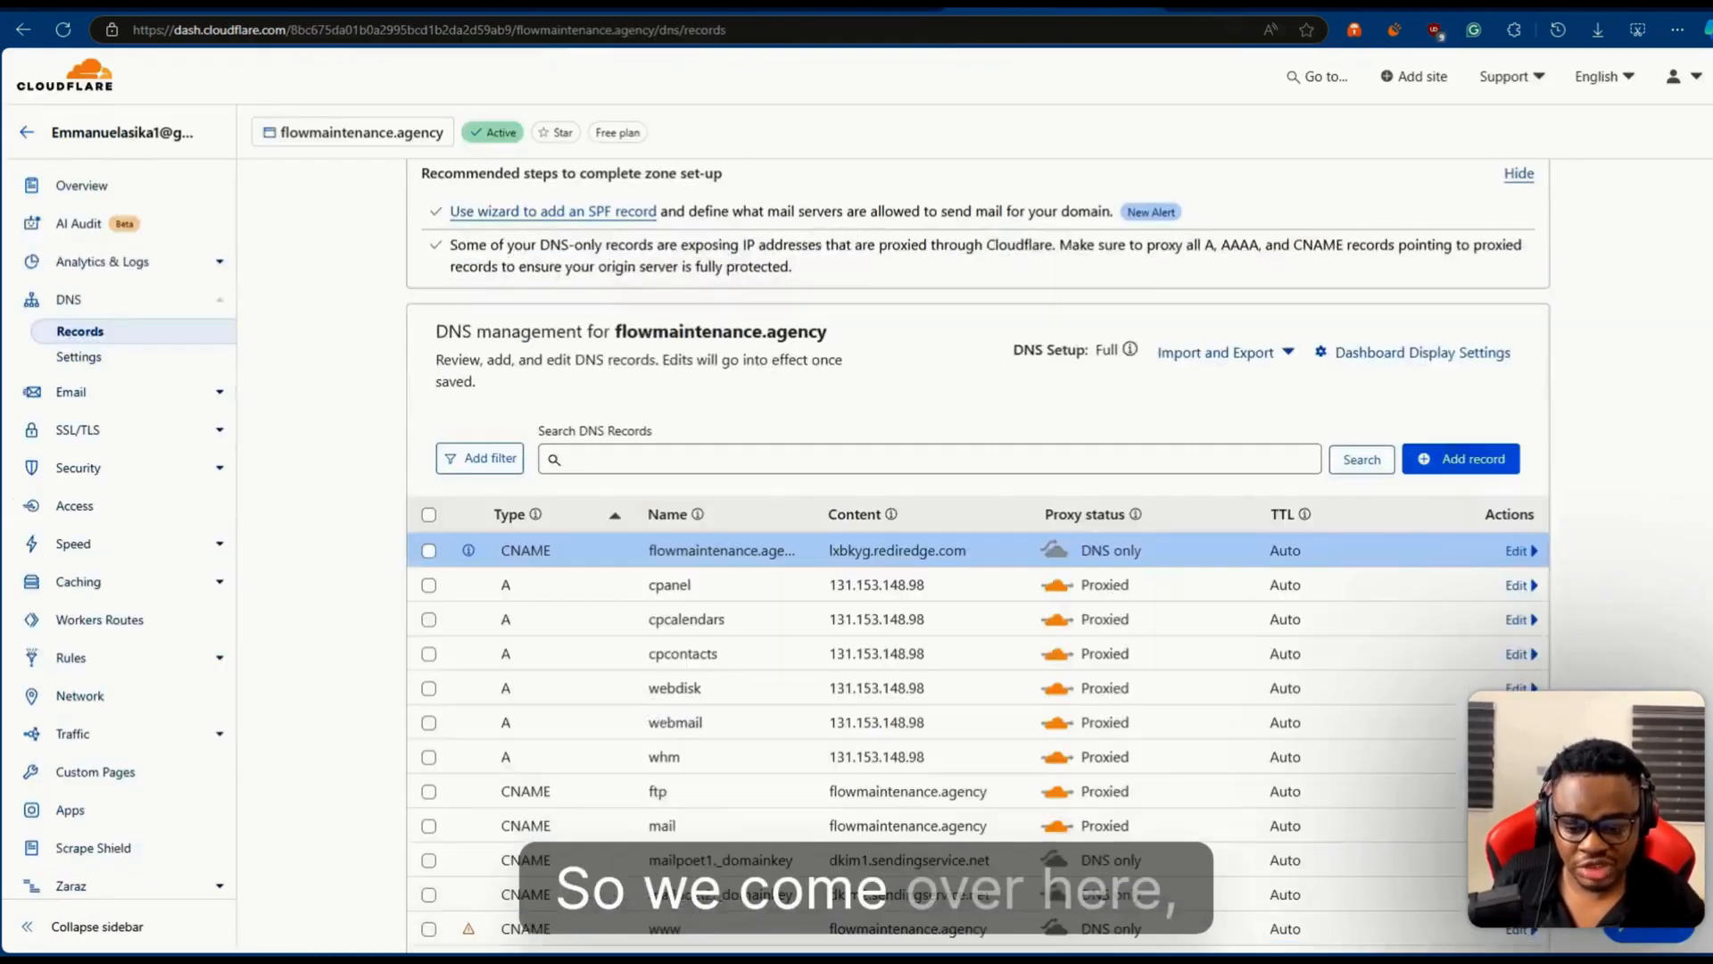
# - In Cloudflare, add and save a TXT record for flowmaintenance.agency with name @ and content lxbkyg.rediredge.com
pyautogui.click(1461, 457)
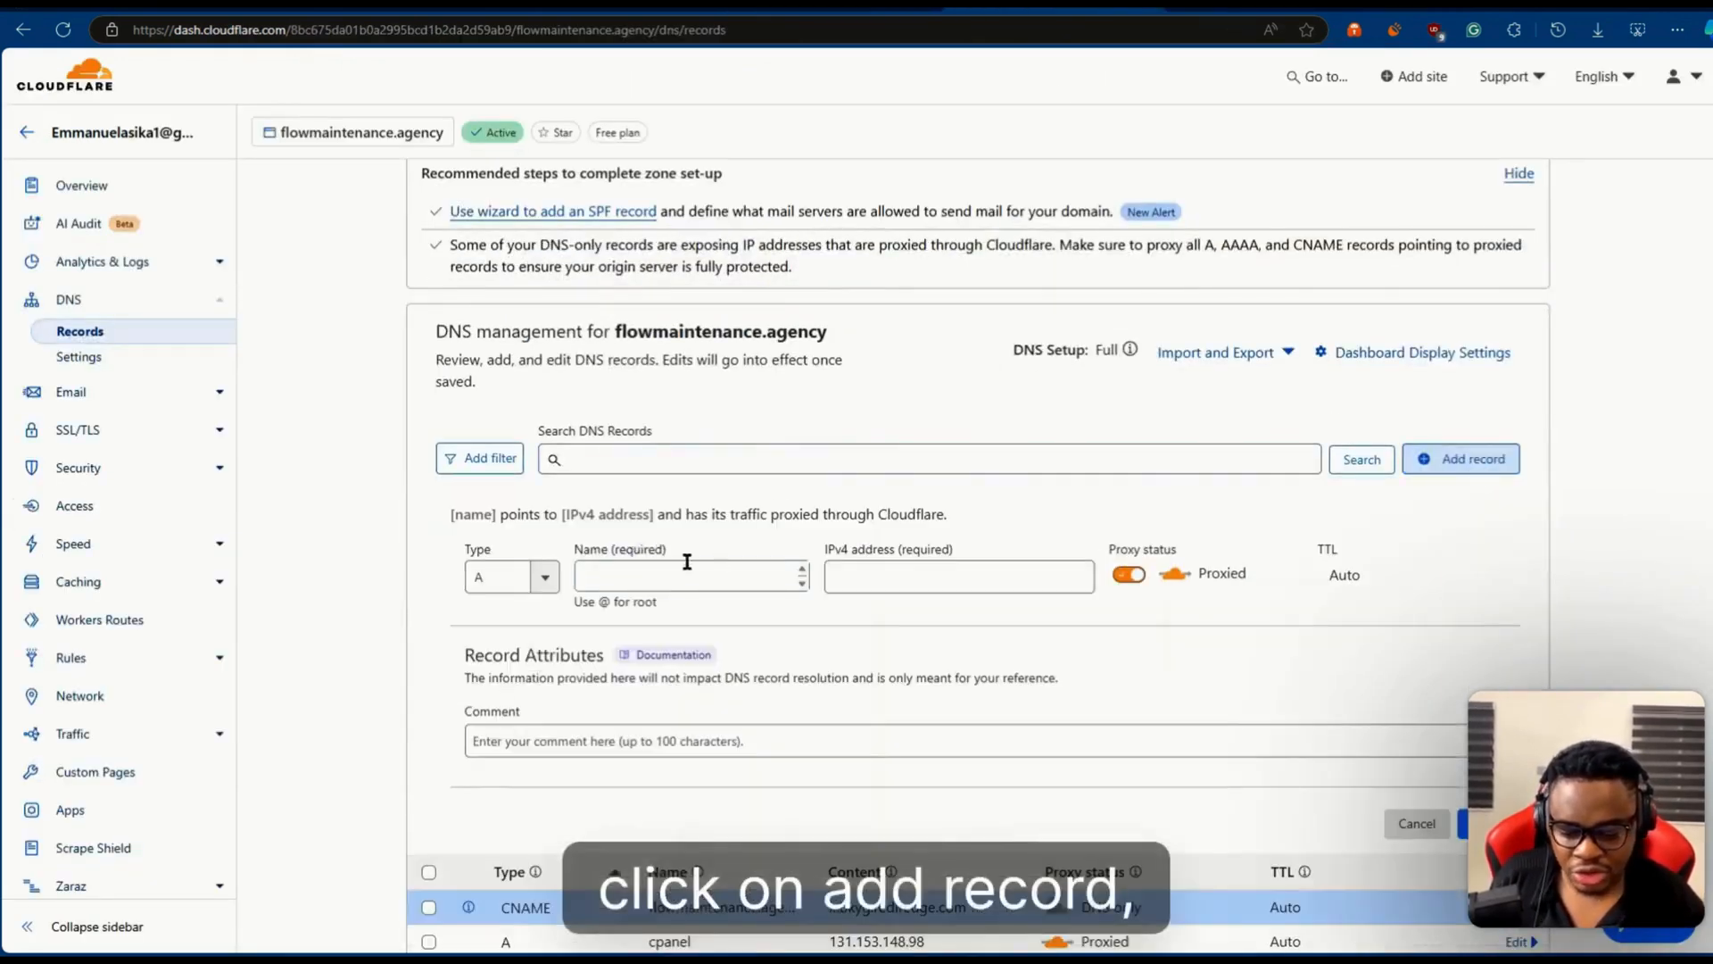
pyautogui.click(508, 577)
pyautogui.scroll(-3, 528, 684)
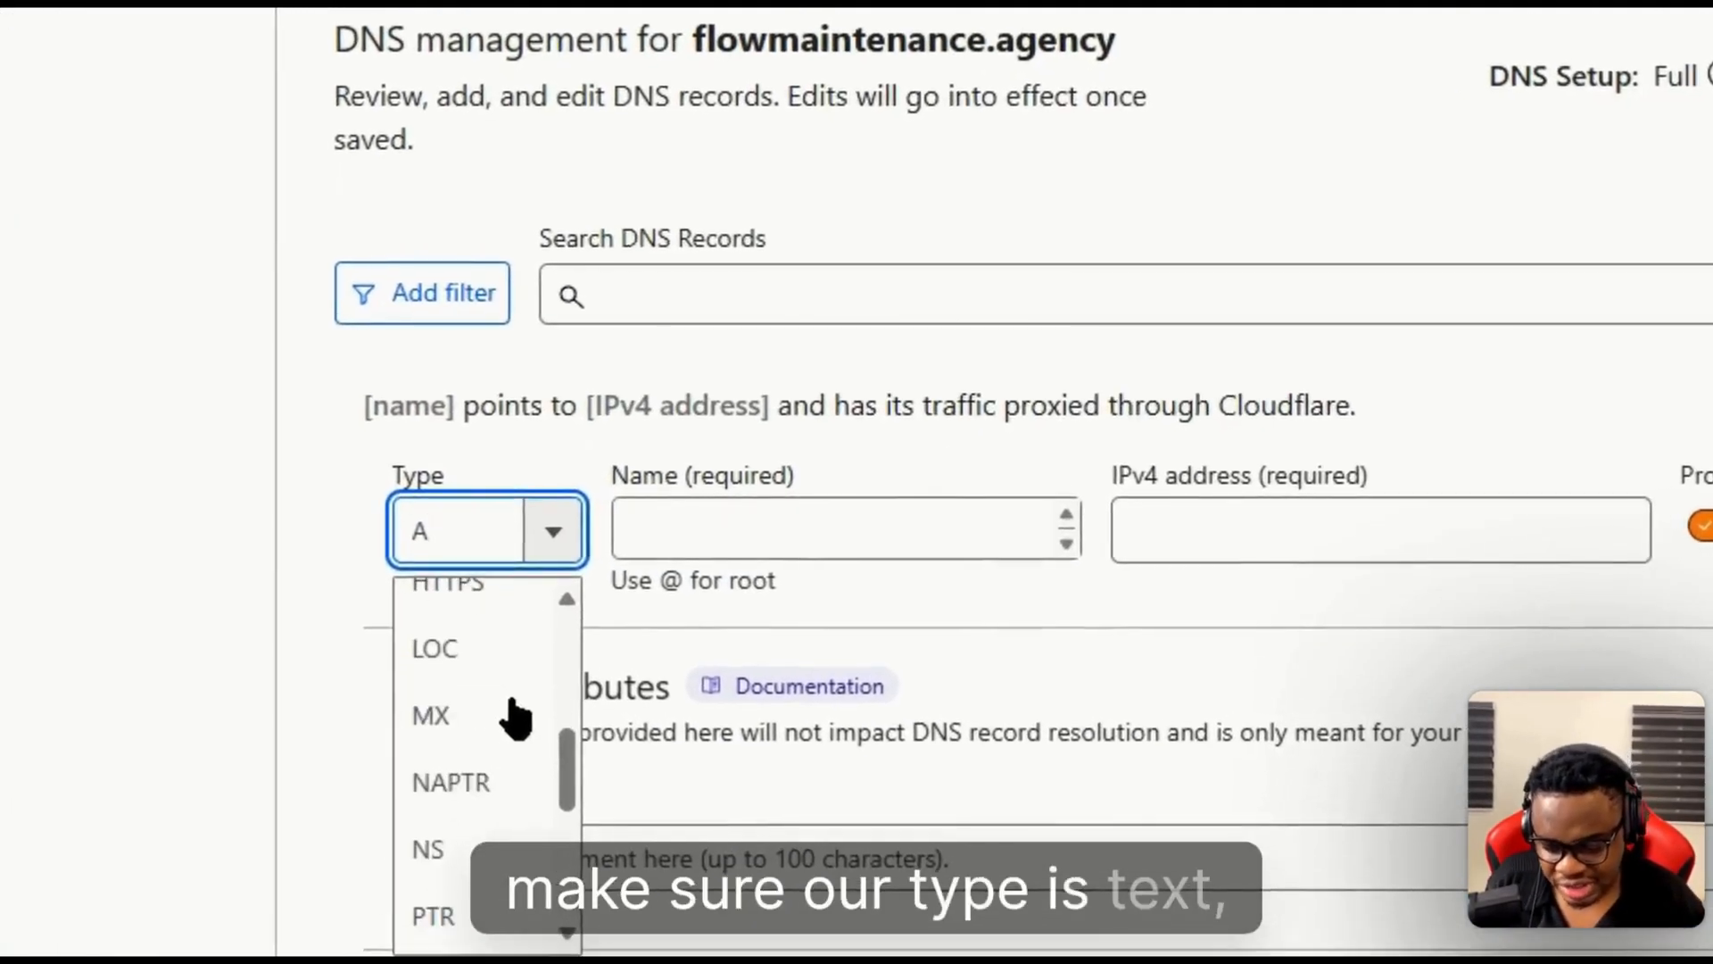
pyautogui.scroll(3, 486, 860)
pyautogui.click(735, 539)
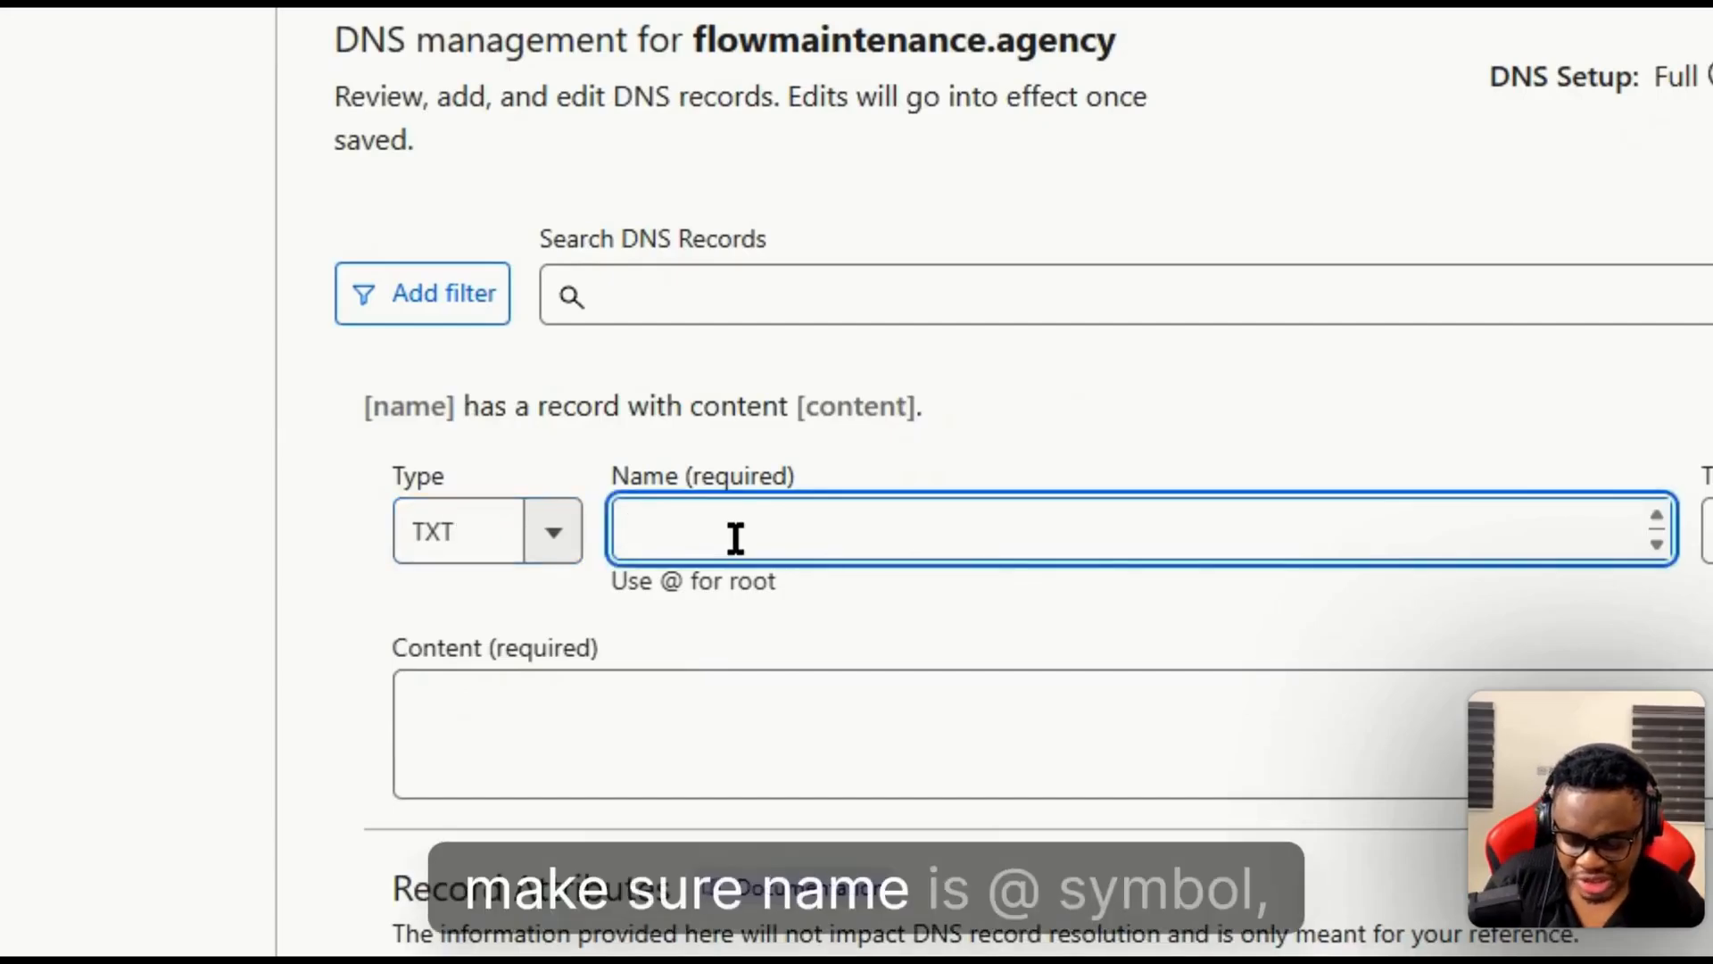
pyautogui.write('@')
pyautogui.click(761, 738)
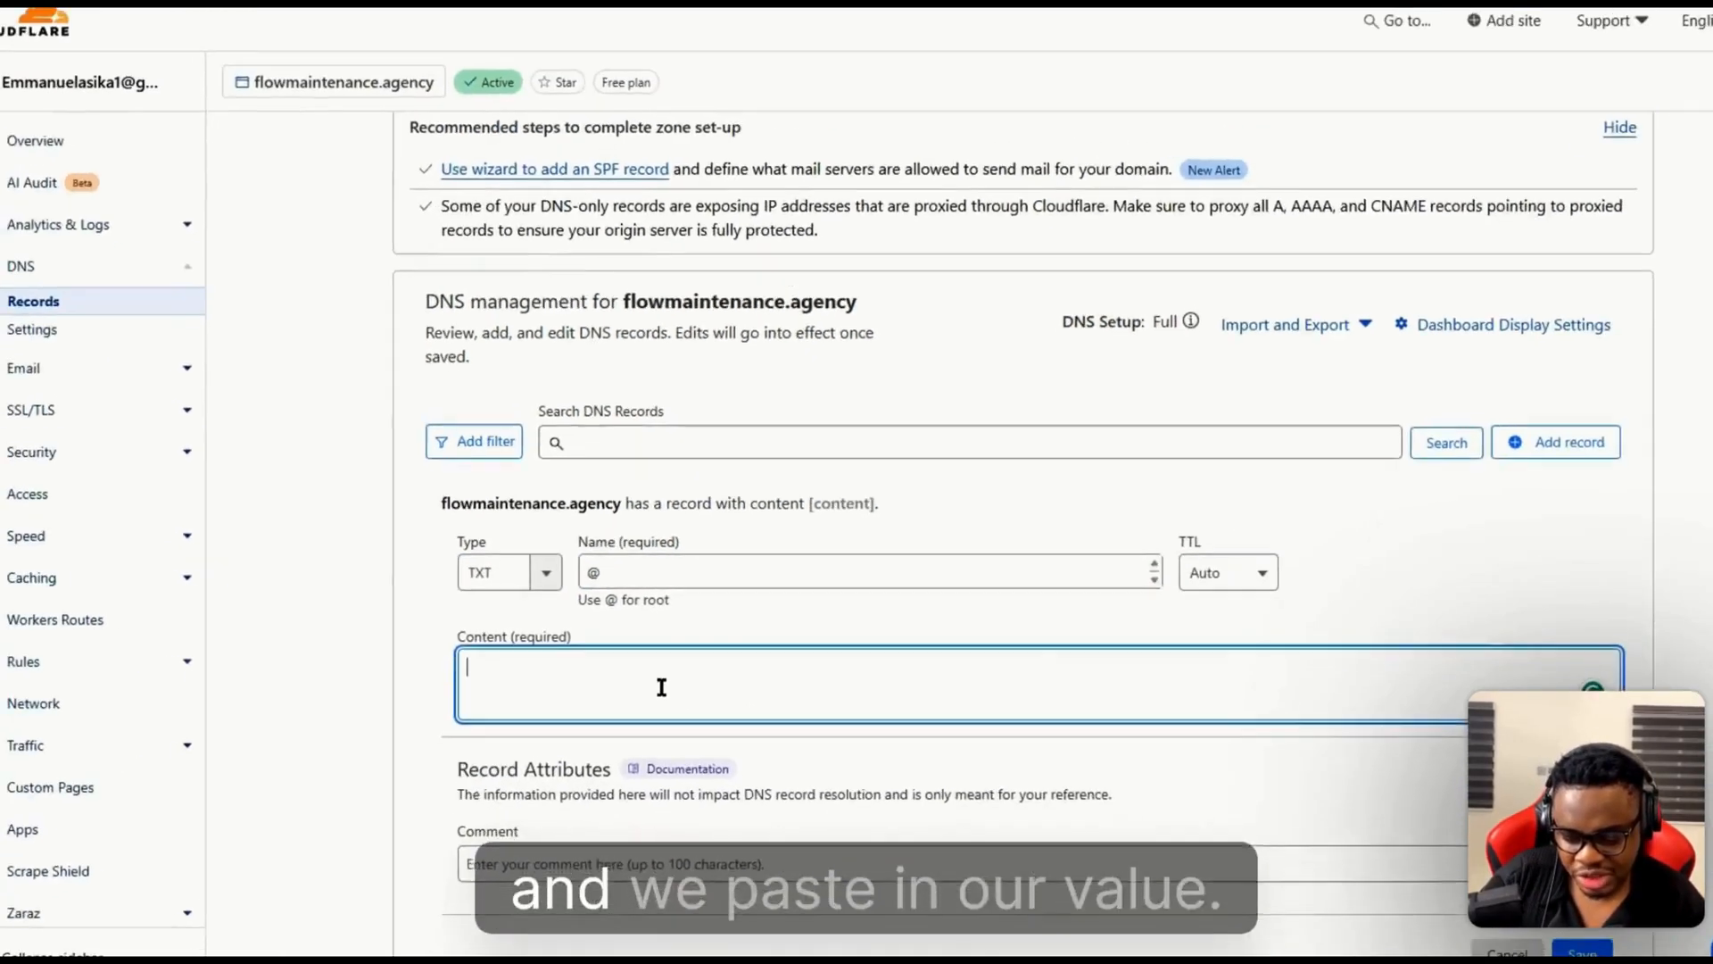
pyautogui.hotkey('ctrl', 'v')
pyautogui.scroll(-1, 844, 755)
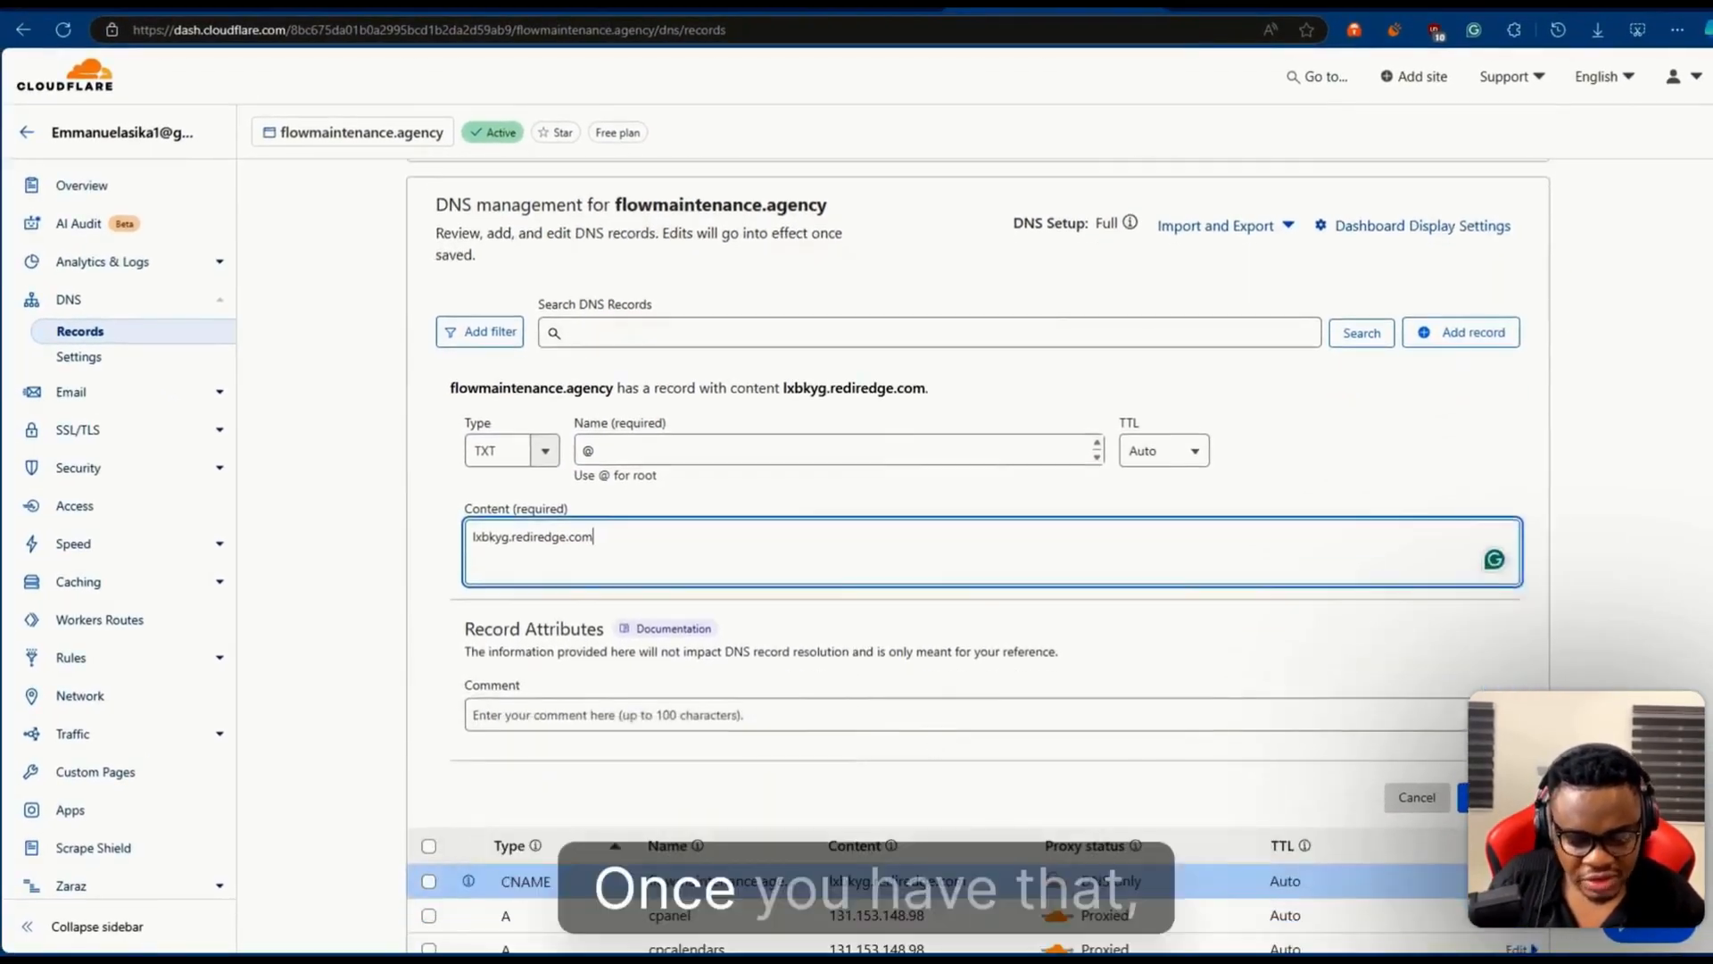
pyautogui.click(1489, 798)
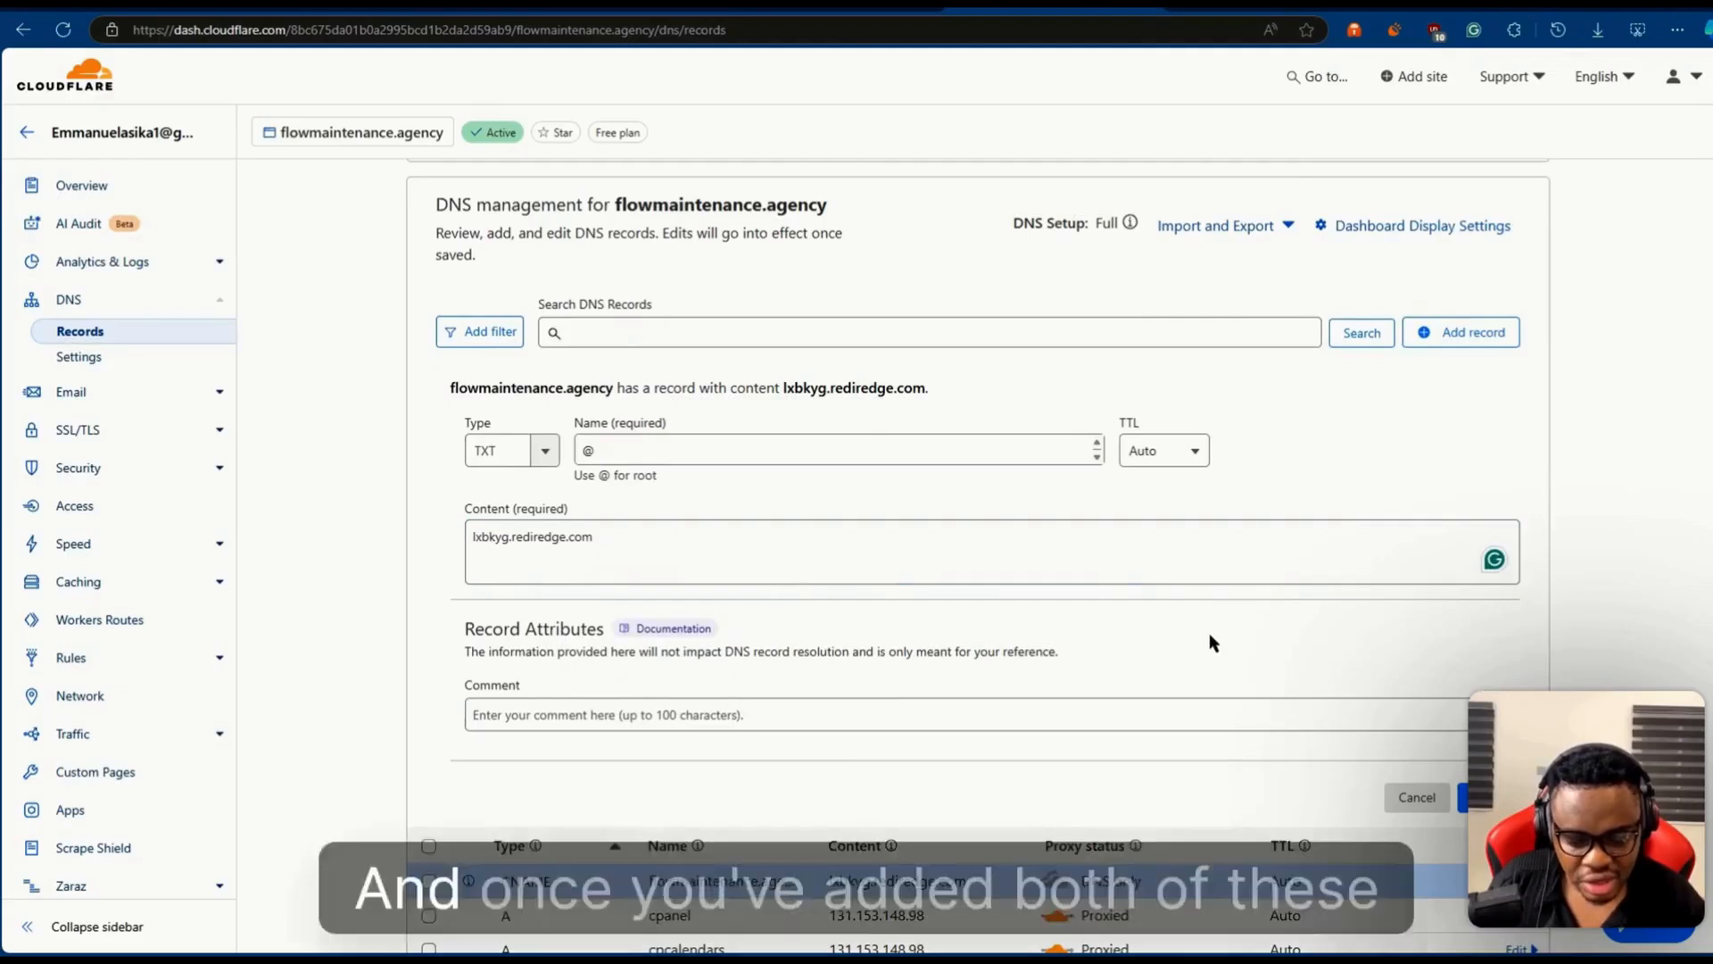
# - Switch back to RedirHub and check the DNS settings and domain verification statuses of flowmaintenance.agency
pyautogui.scroll(3, 1208, 633)
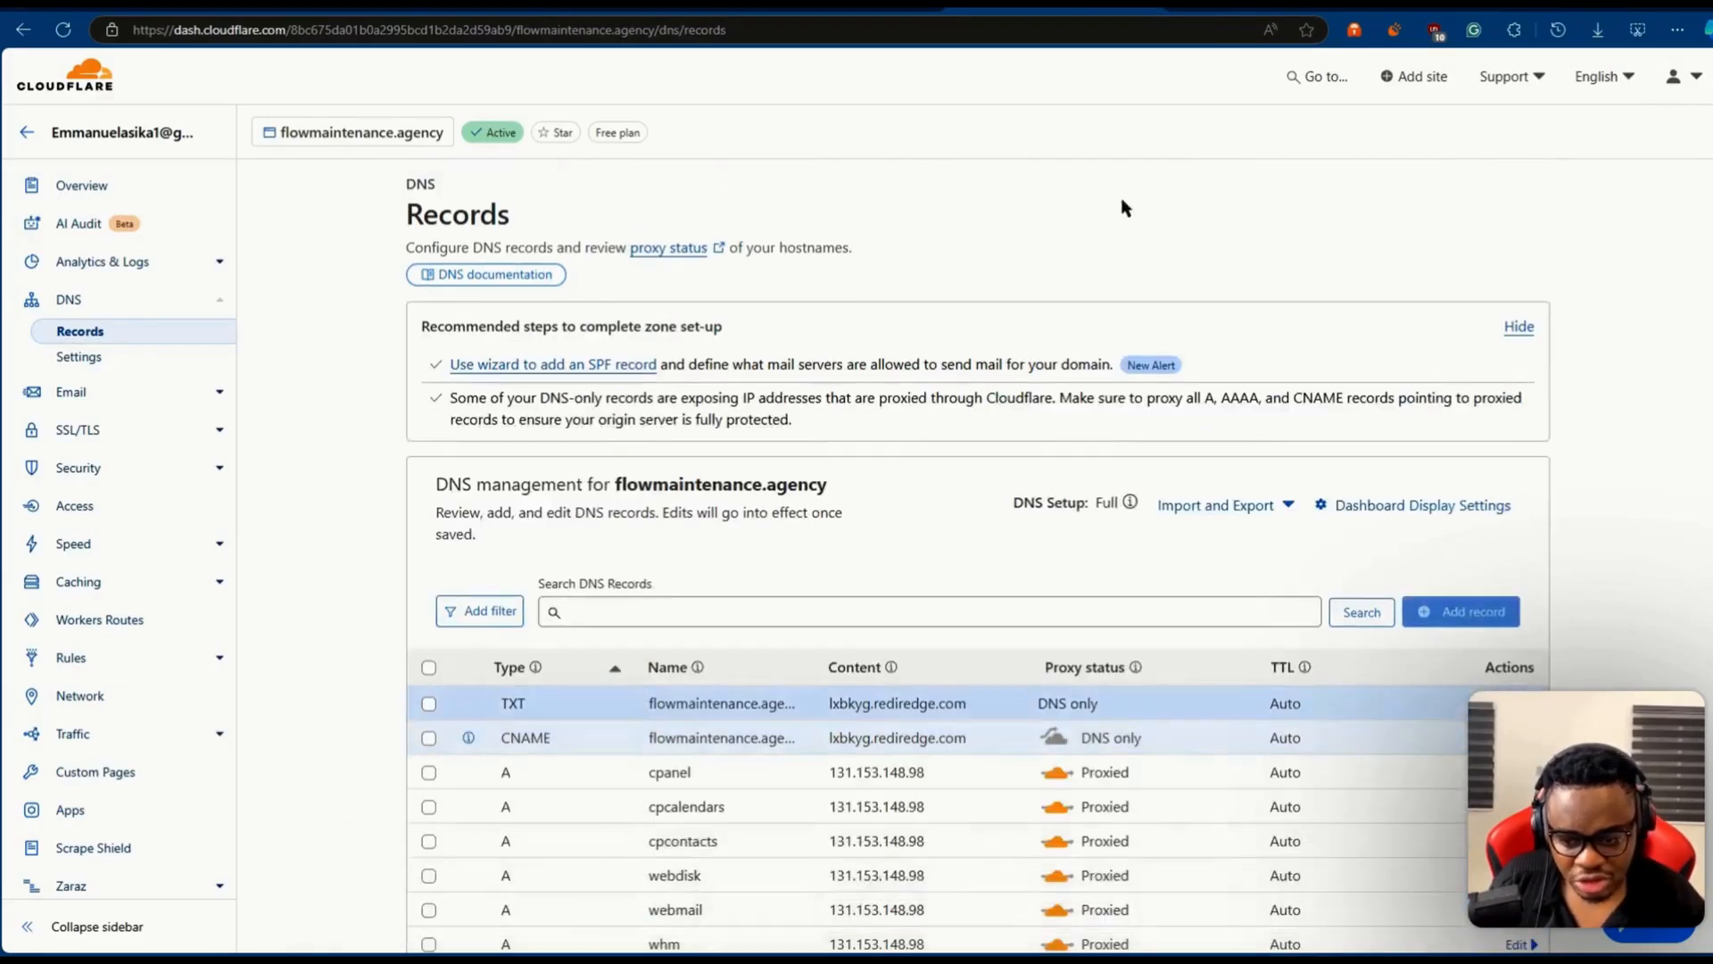
pyautogui.click(910, 5)
pyautogui.scroll(2, 1000, 354)
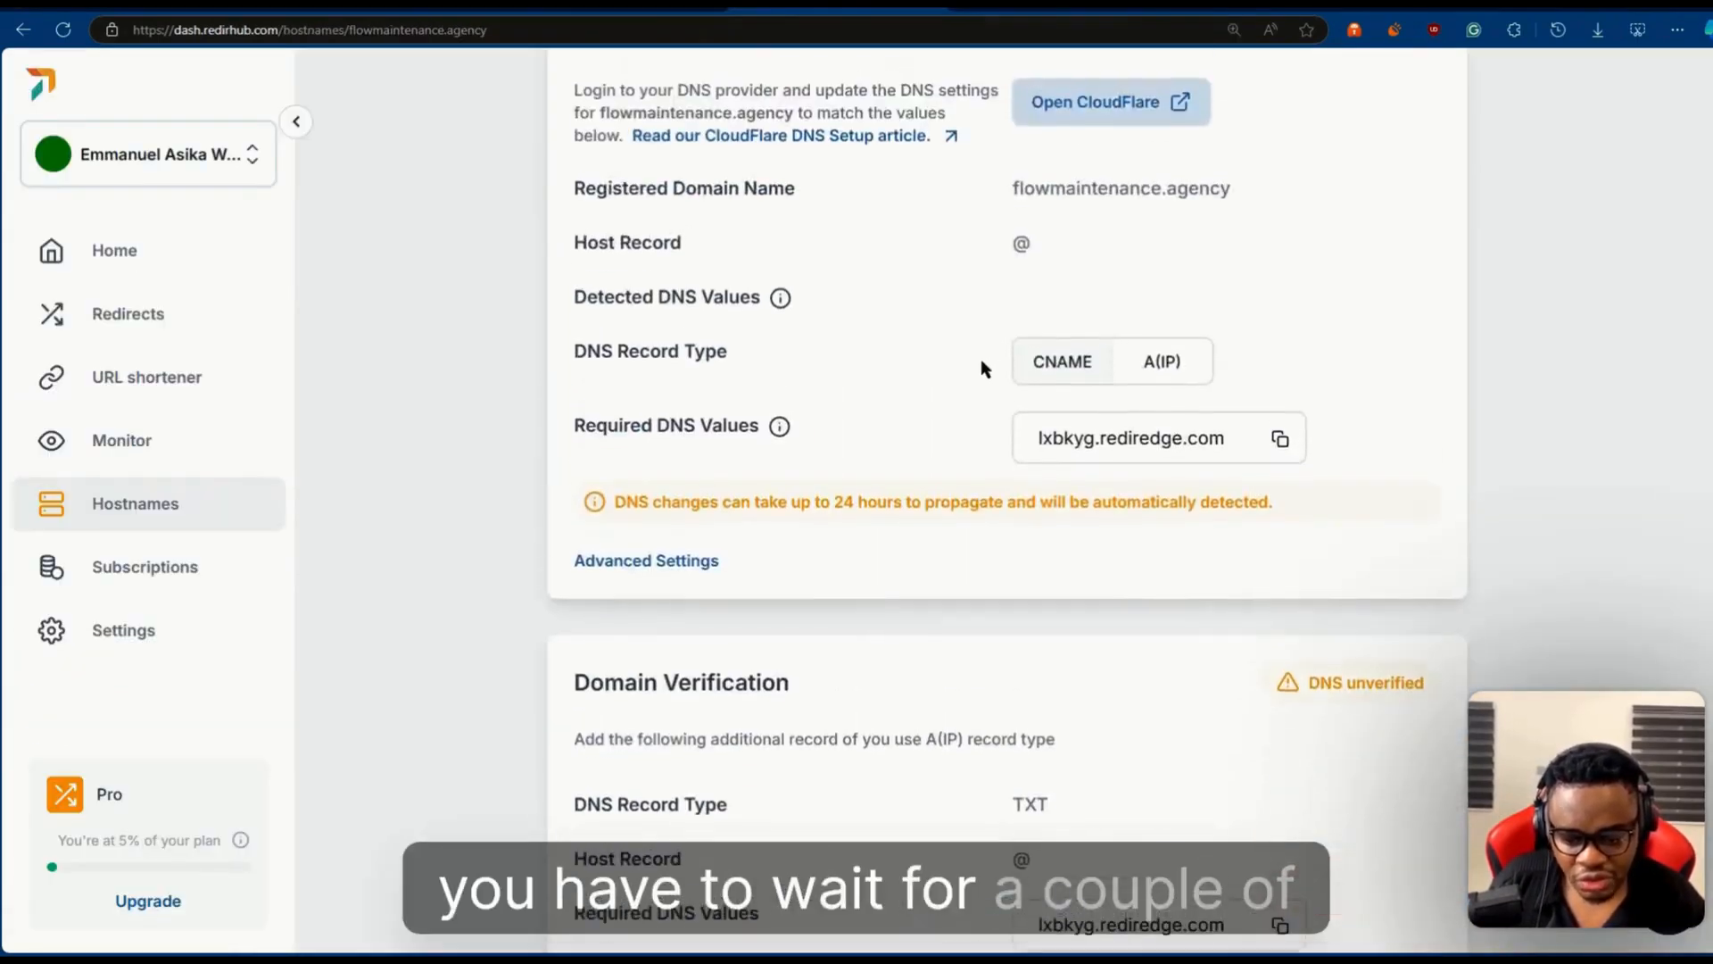
pyautogui.scroll(1, 884, 482)
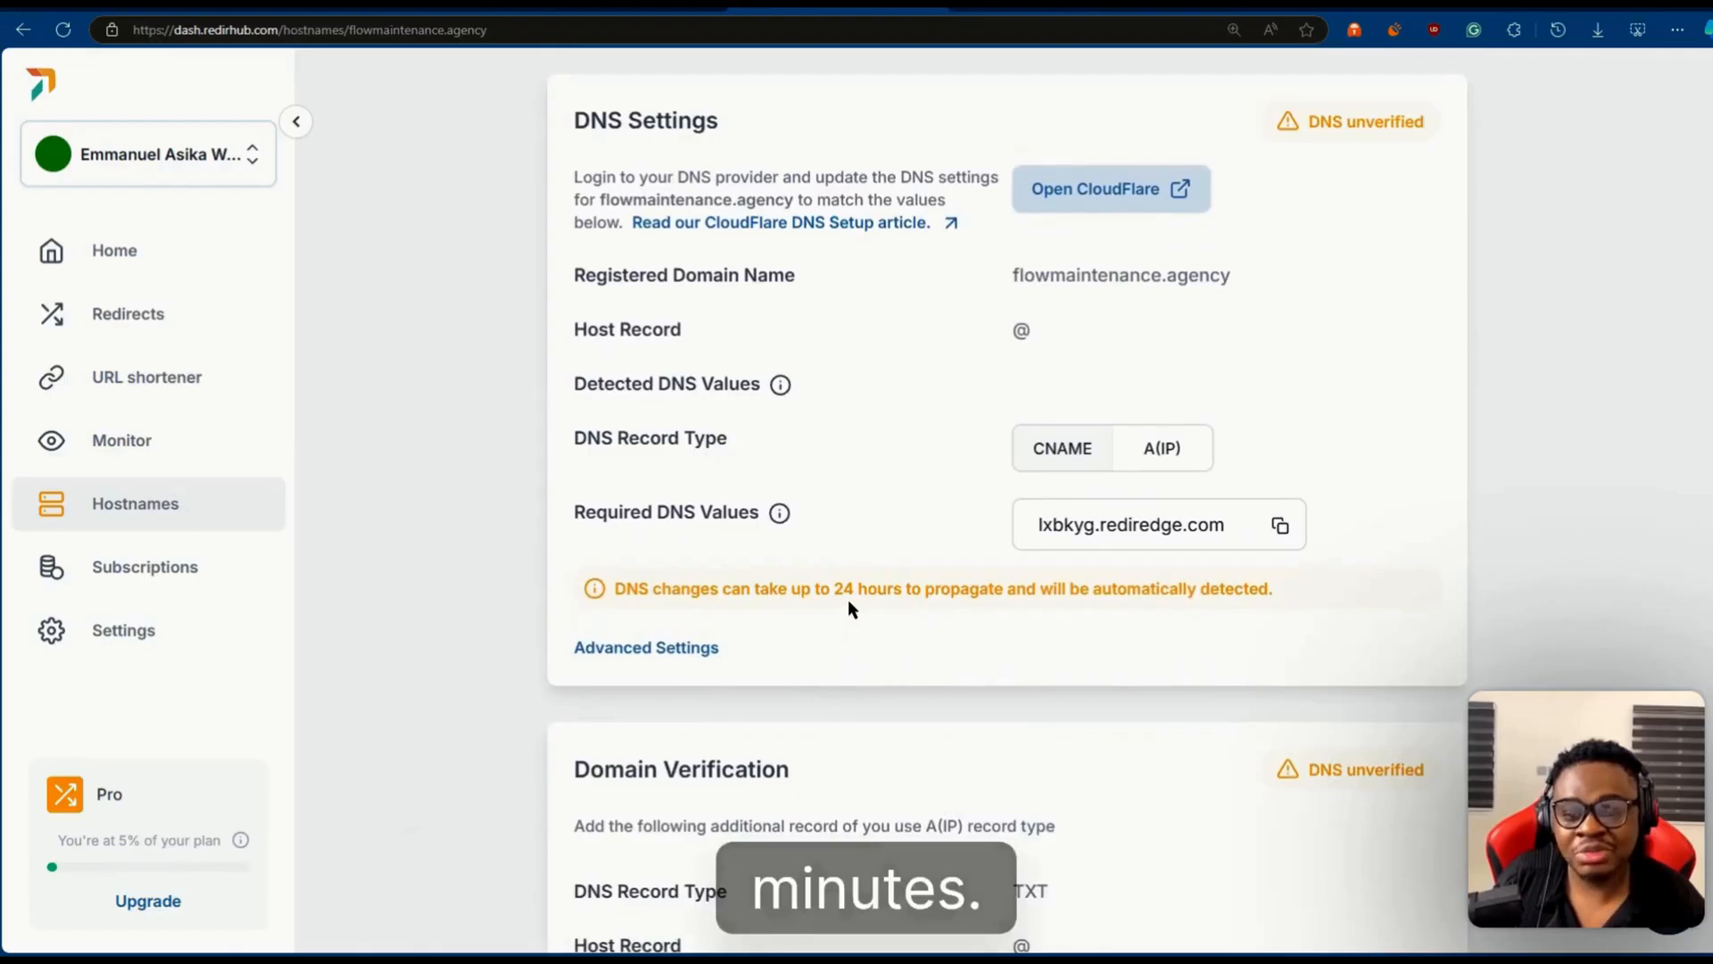
pyautogui.scroll(1, 872, 524)
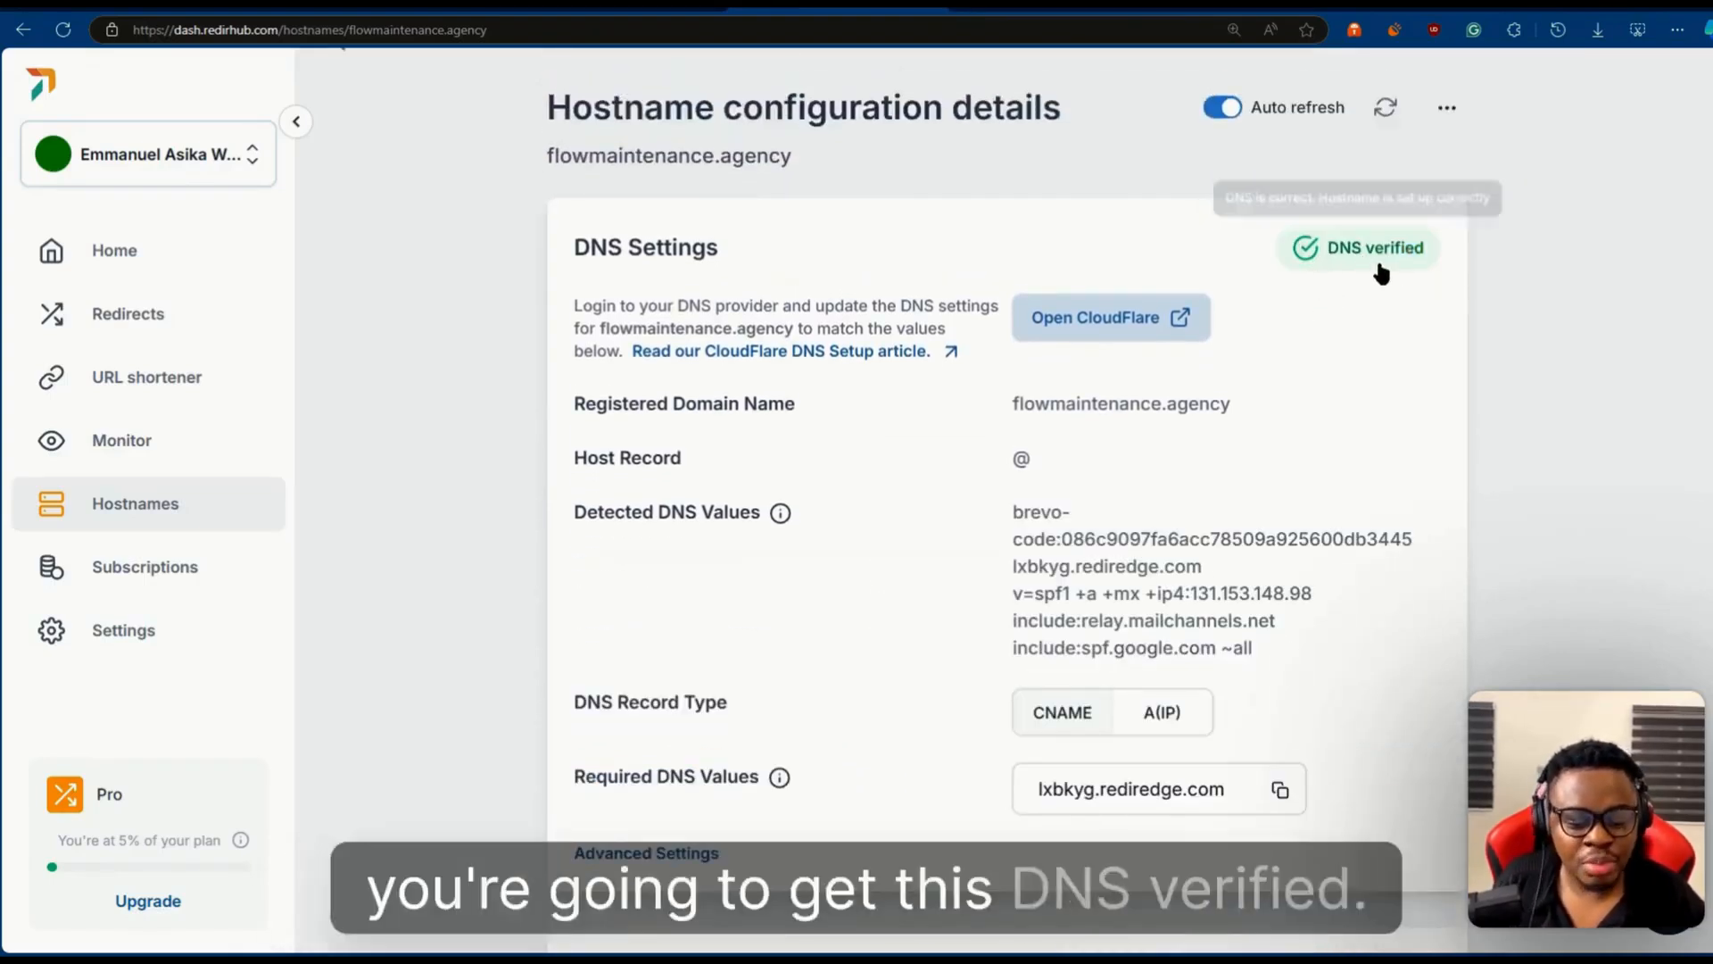
pyautogui.scroll(-4, 1303, 395)
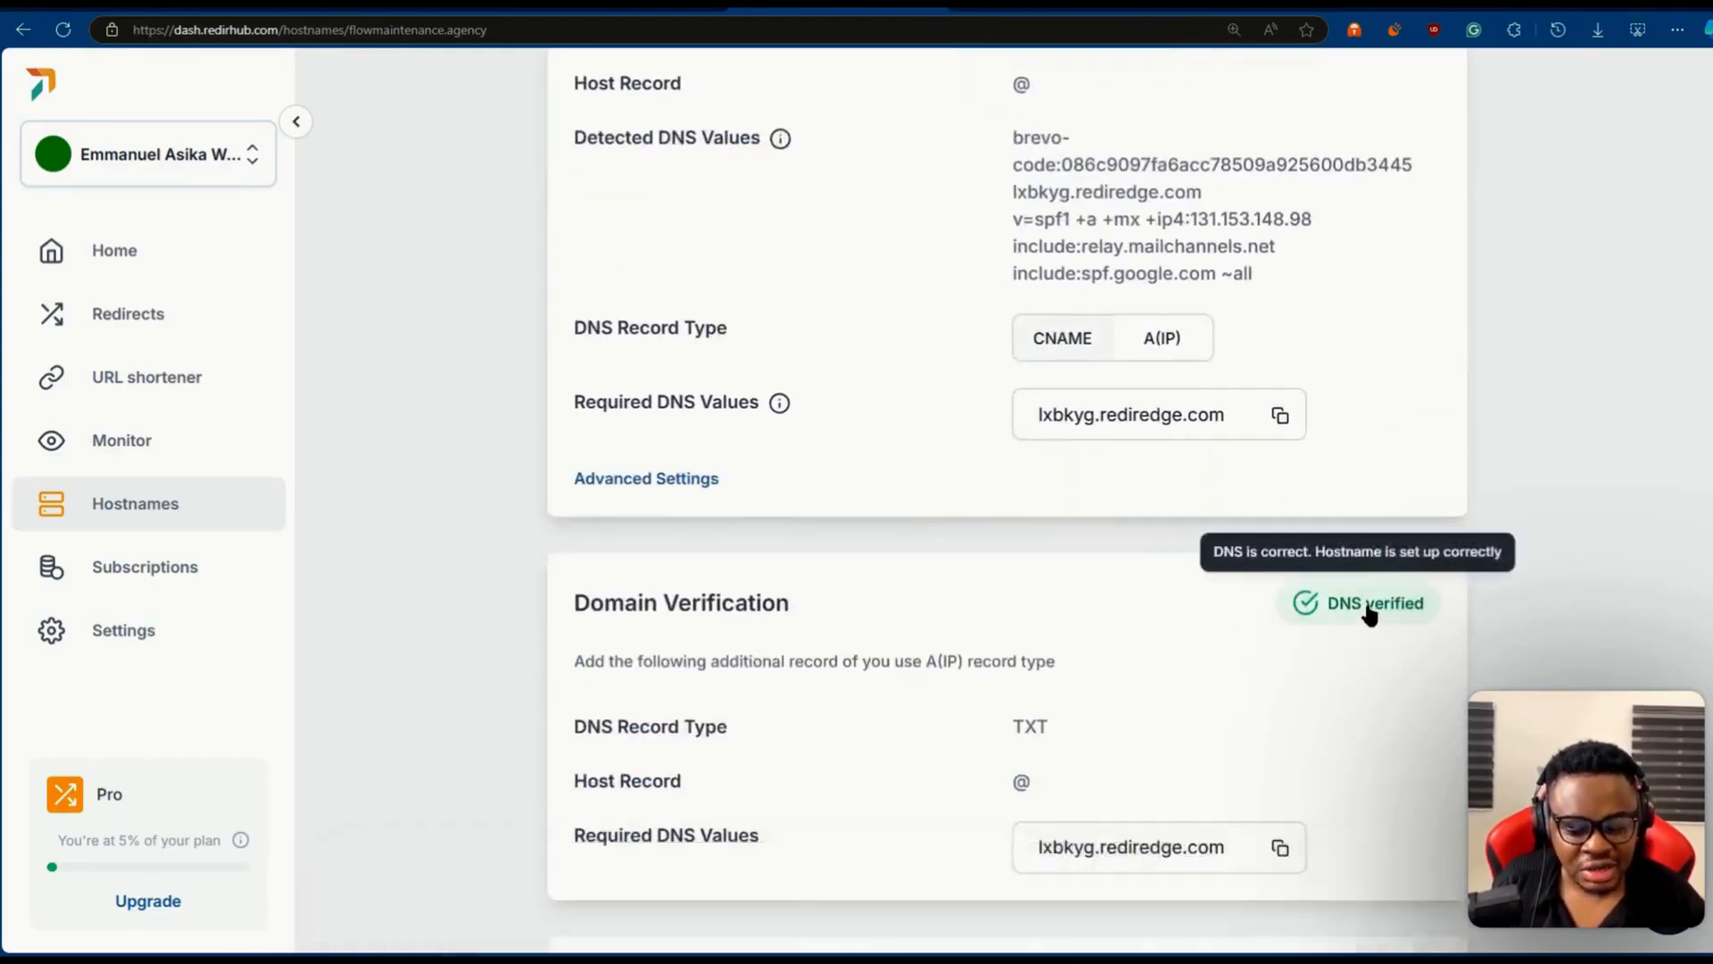
pyautogui.scroll(5, 1379, 563)
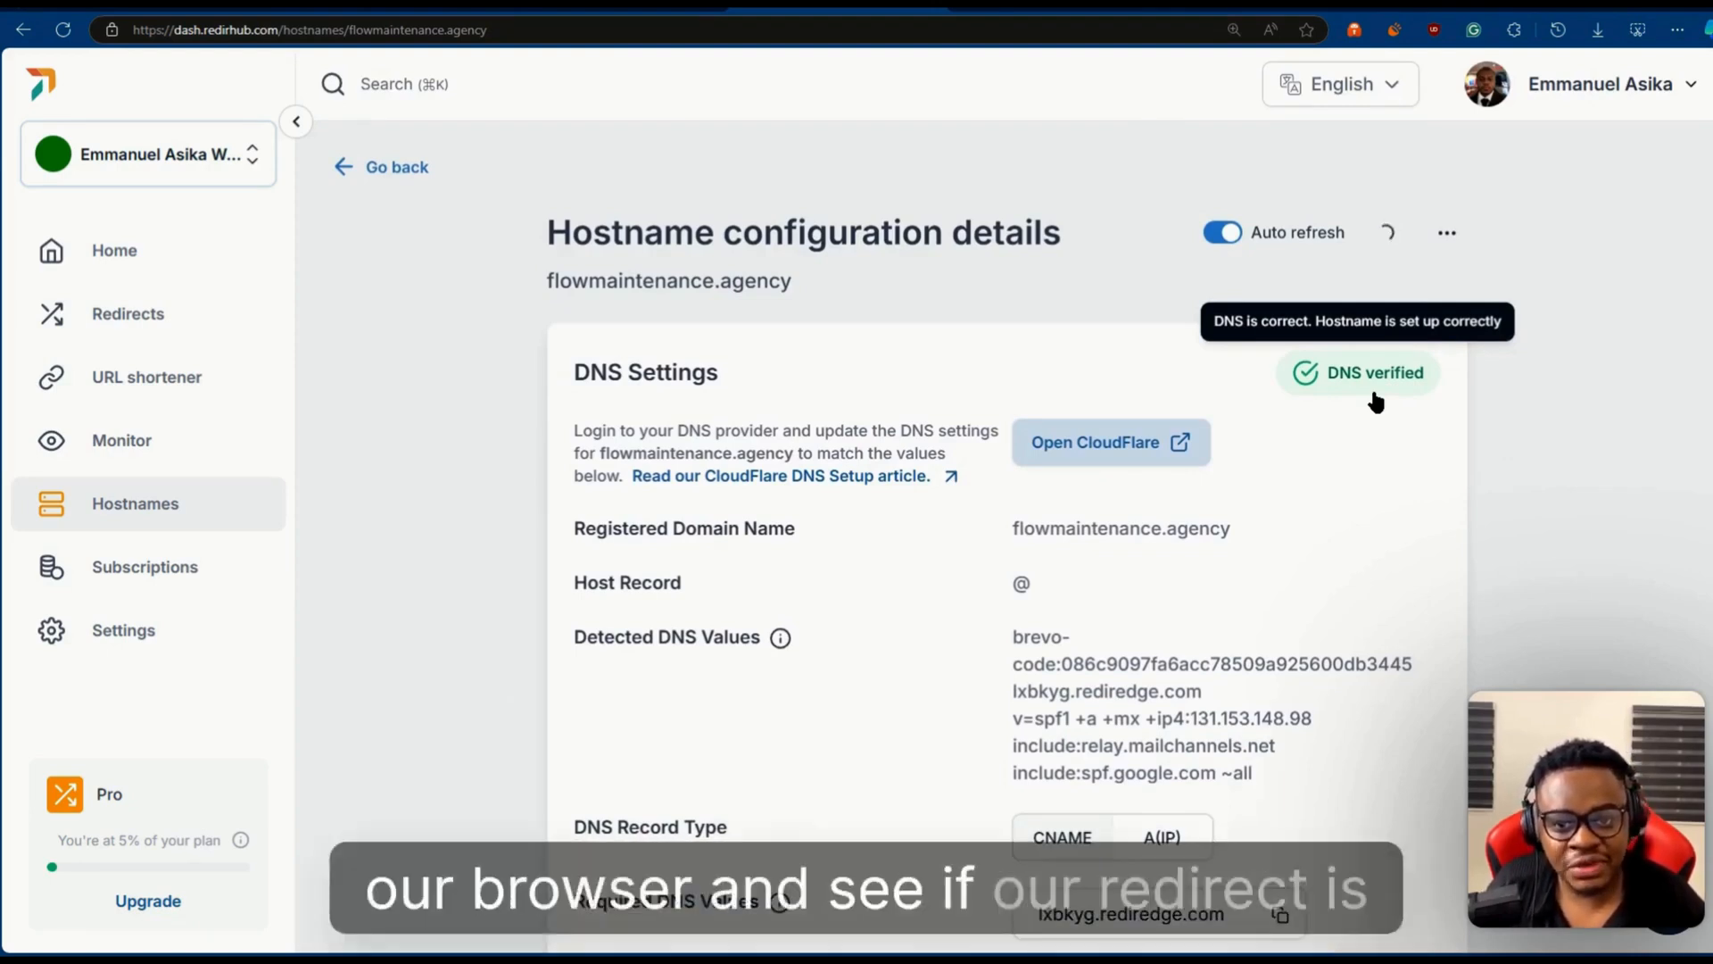
# - Load flowmaintenance.agency in the browser tab showing tiiny.host and compare its page with peach-kiley-3.tiiny.site
pyautogui.click(616, 5)
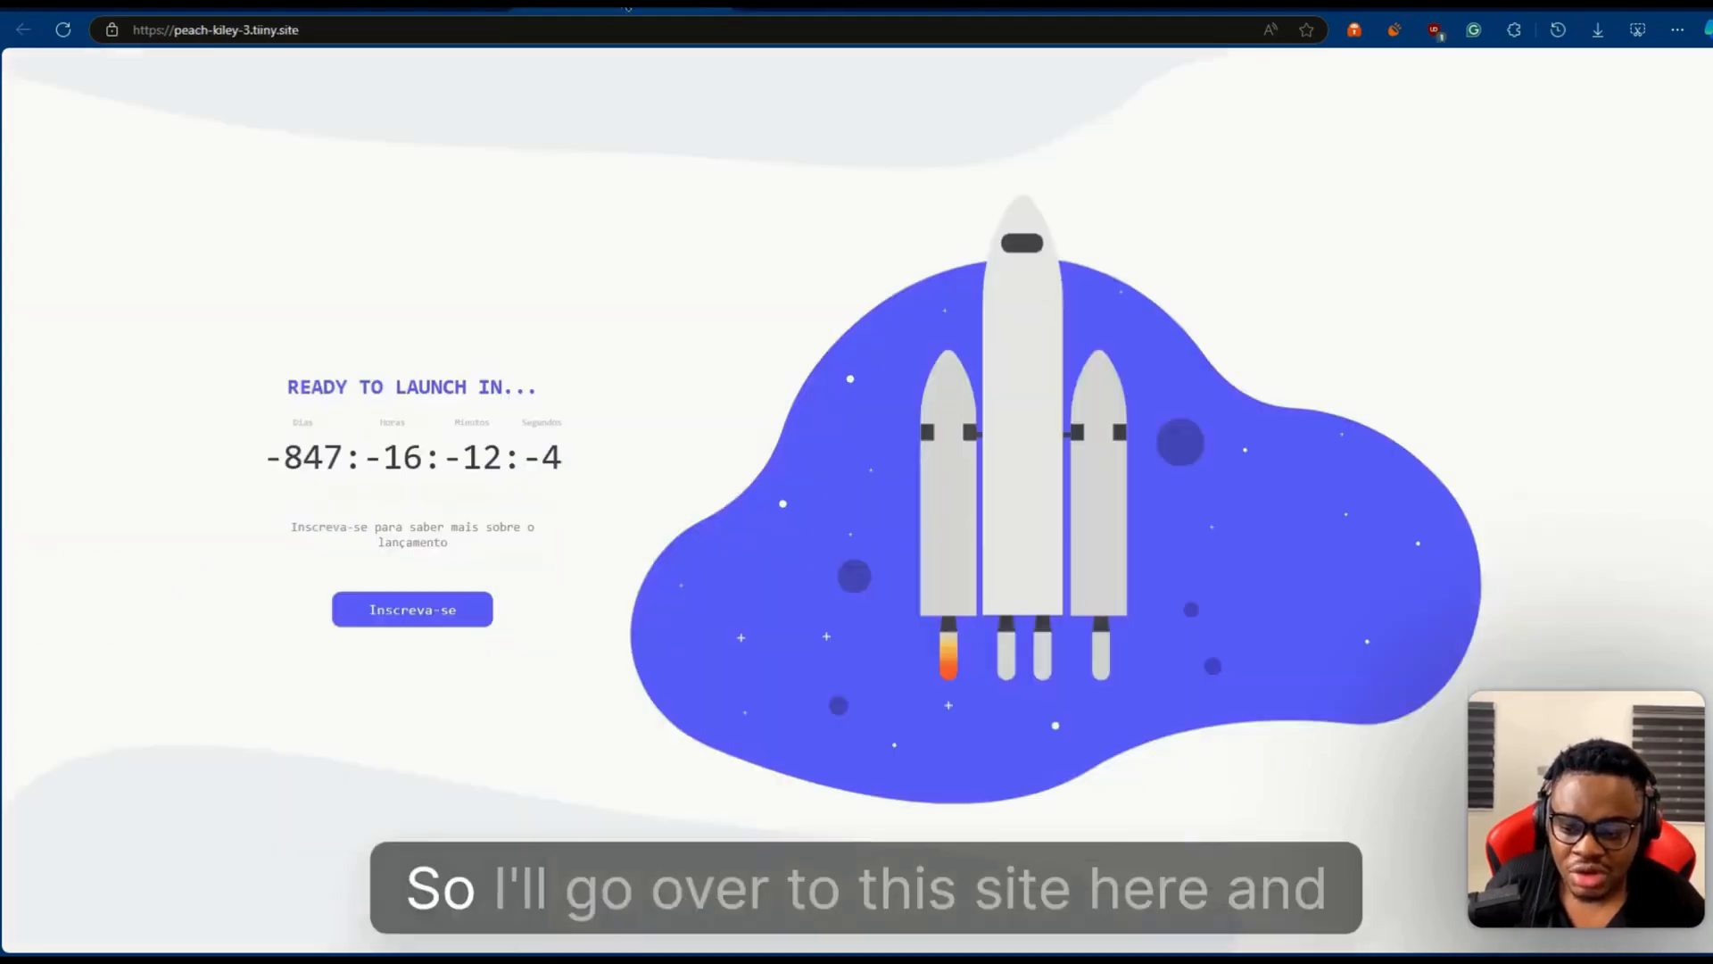
pyautogui.click(464, 6)
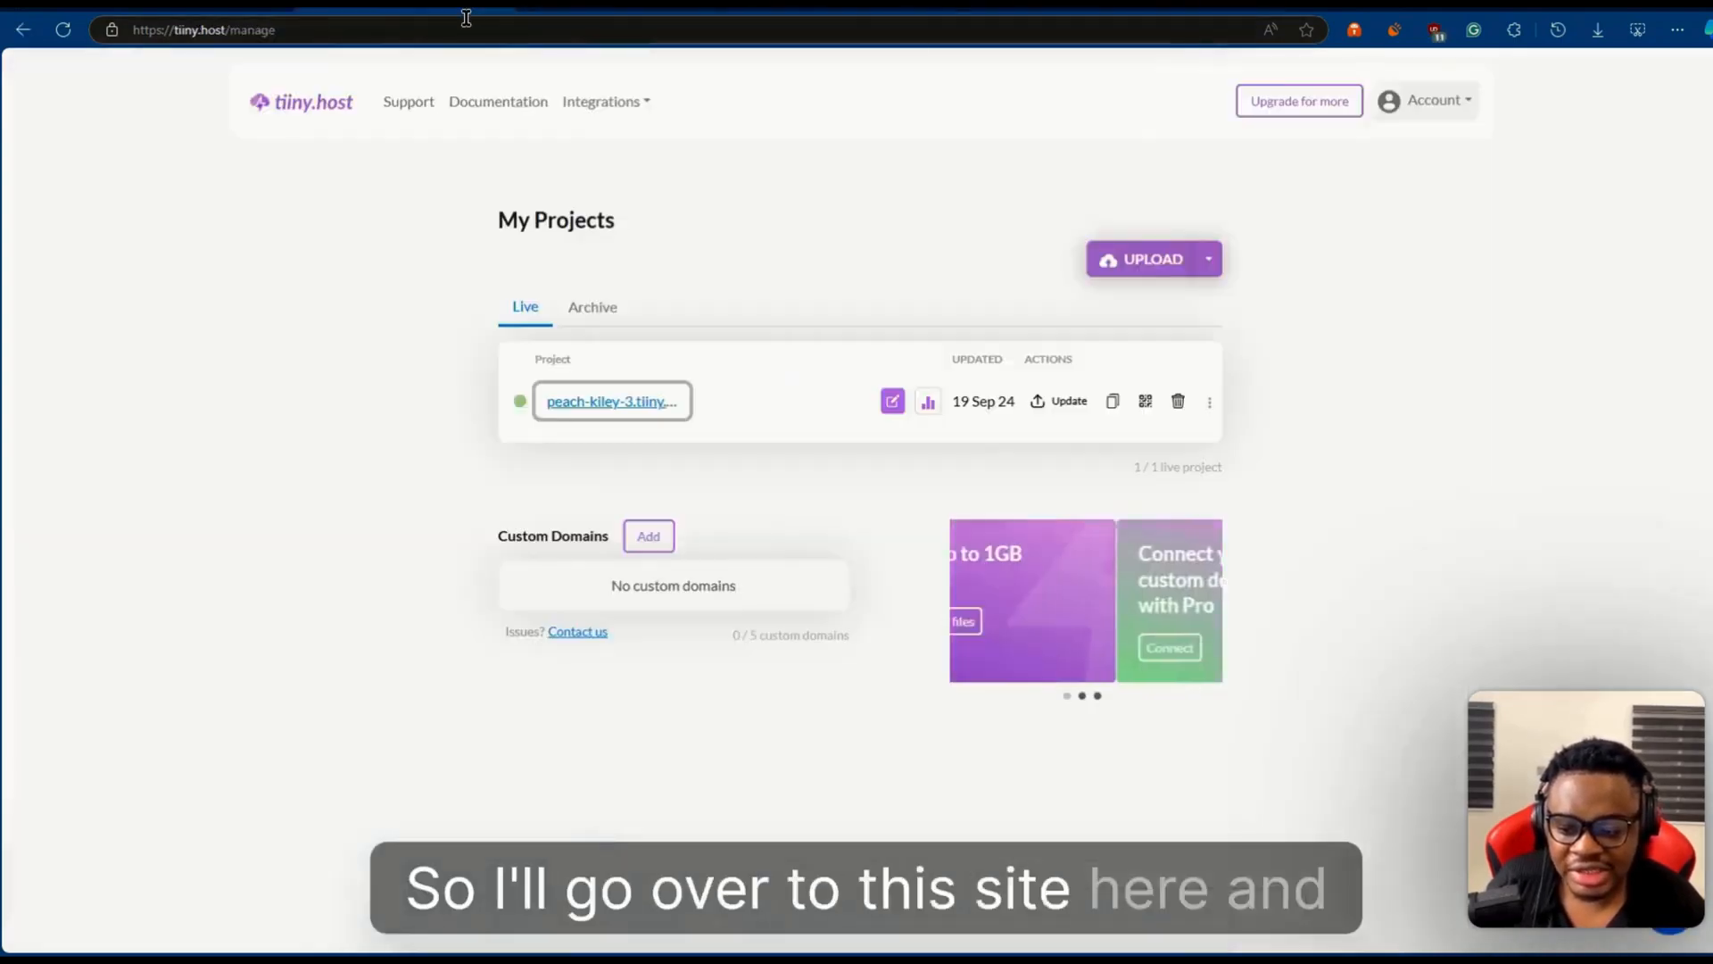
pyautogui.click(464, 26)
pyautogui.write('flowma')
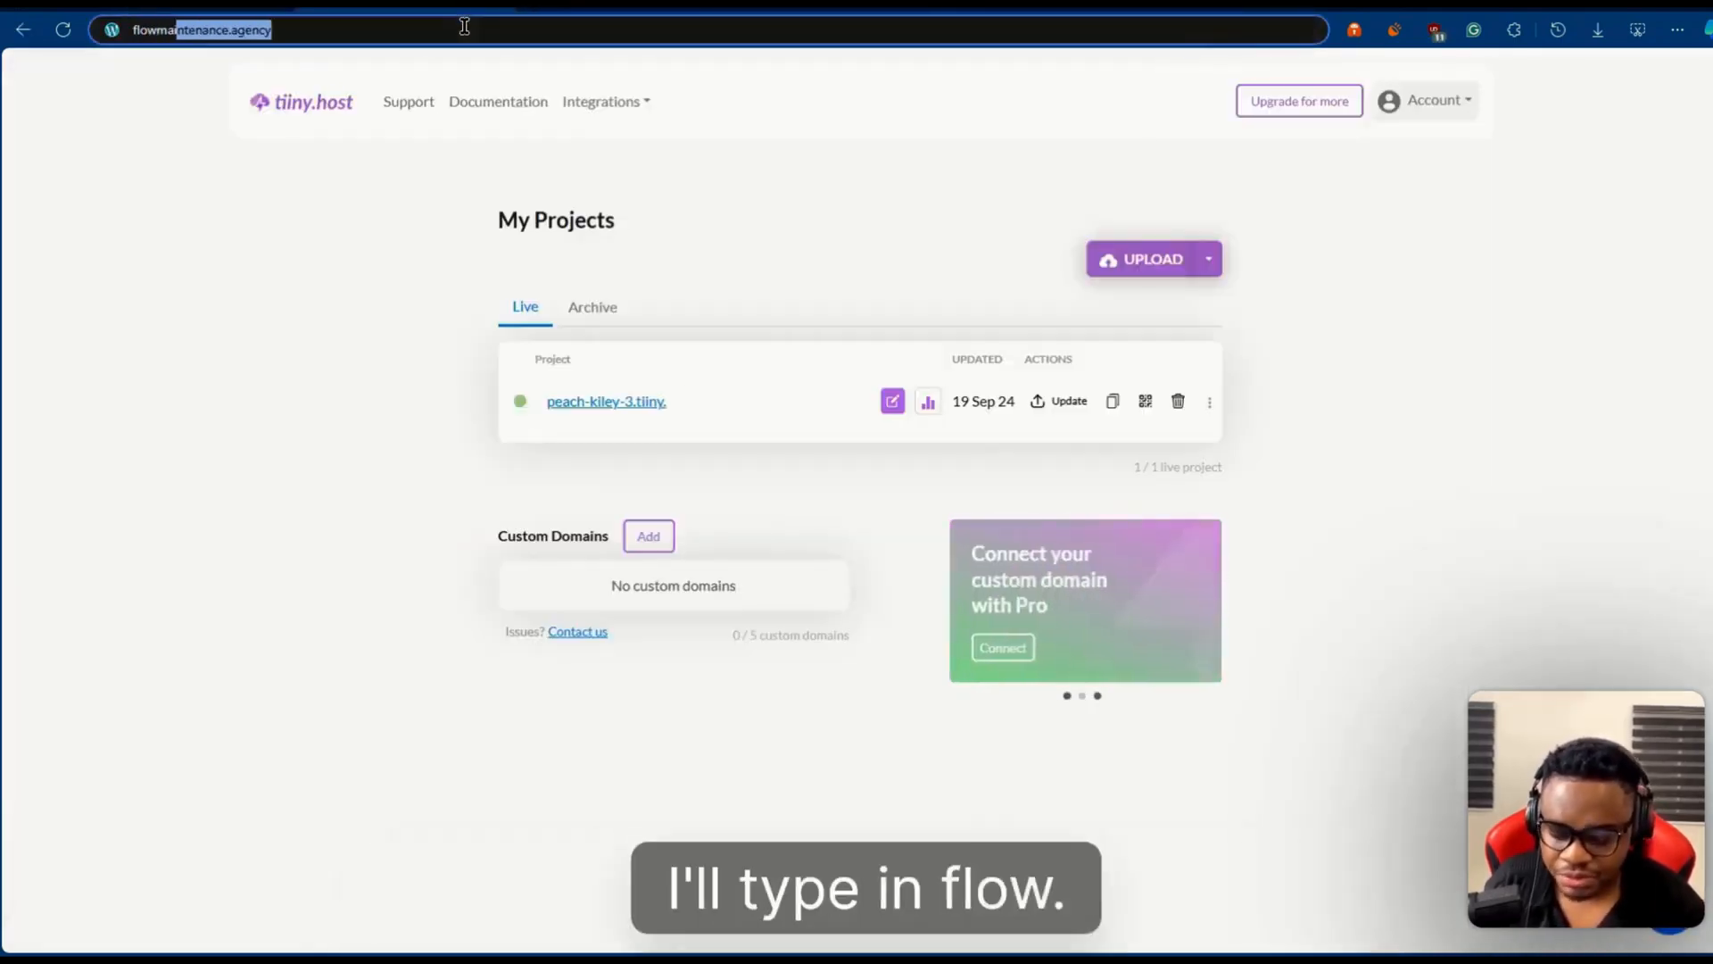
pyautogui.press('Return')
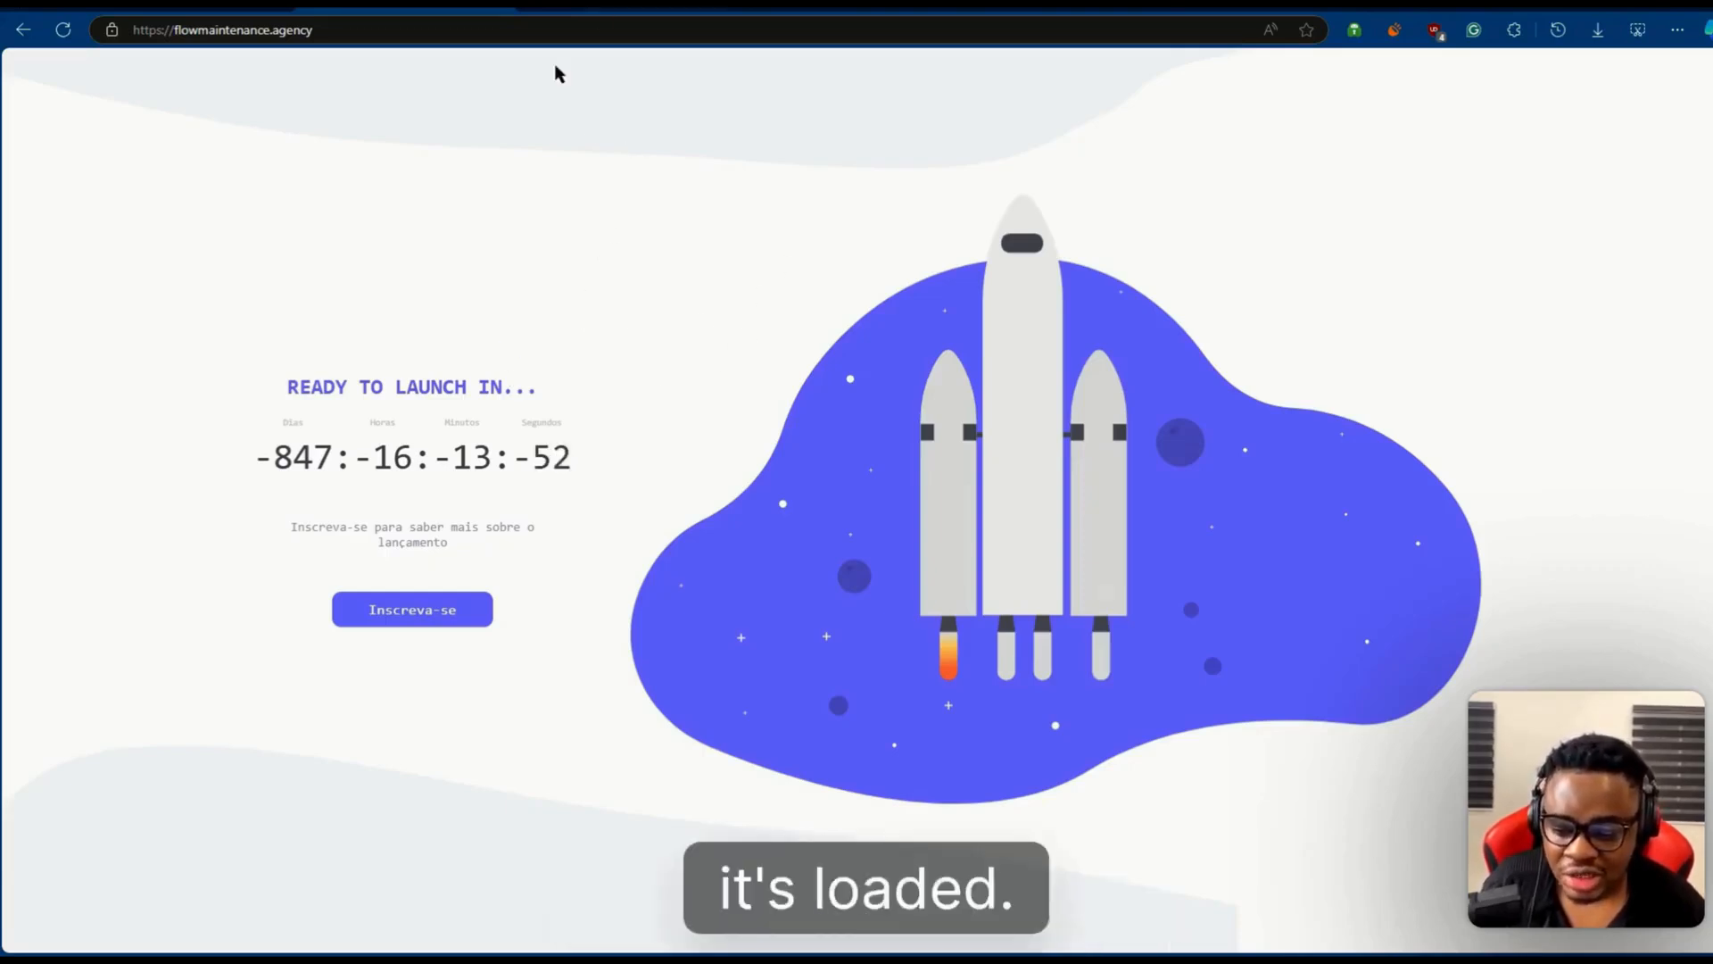
pyautogui.click(566, 4)
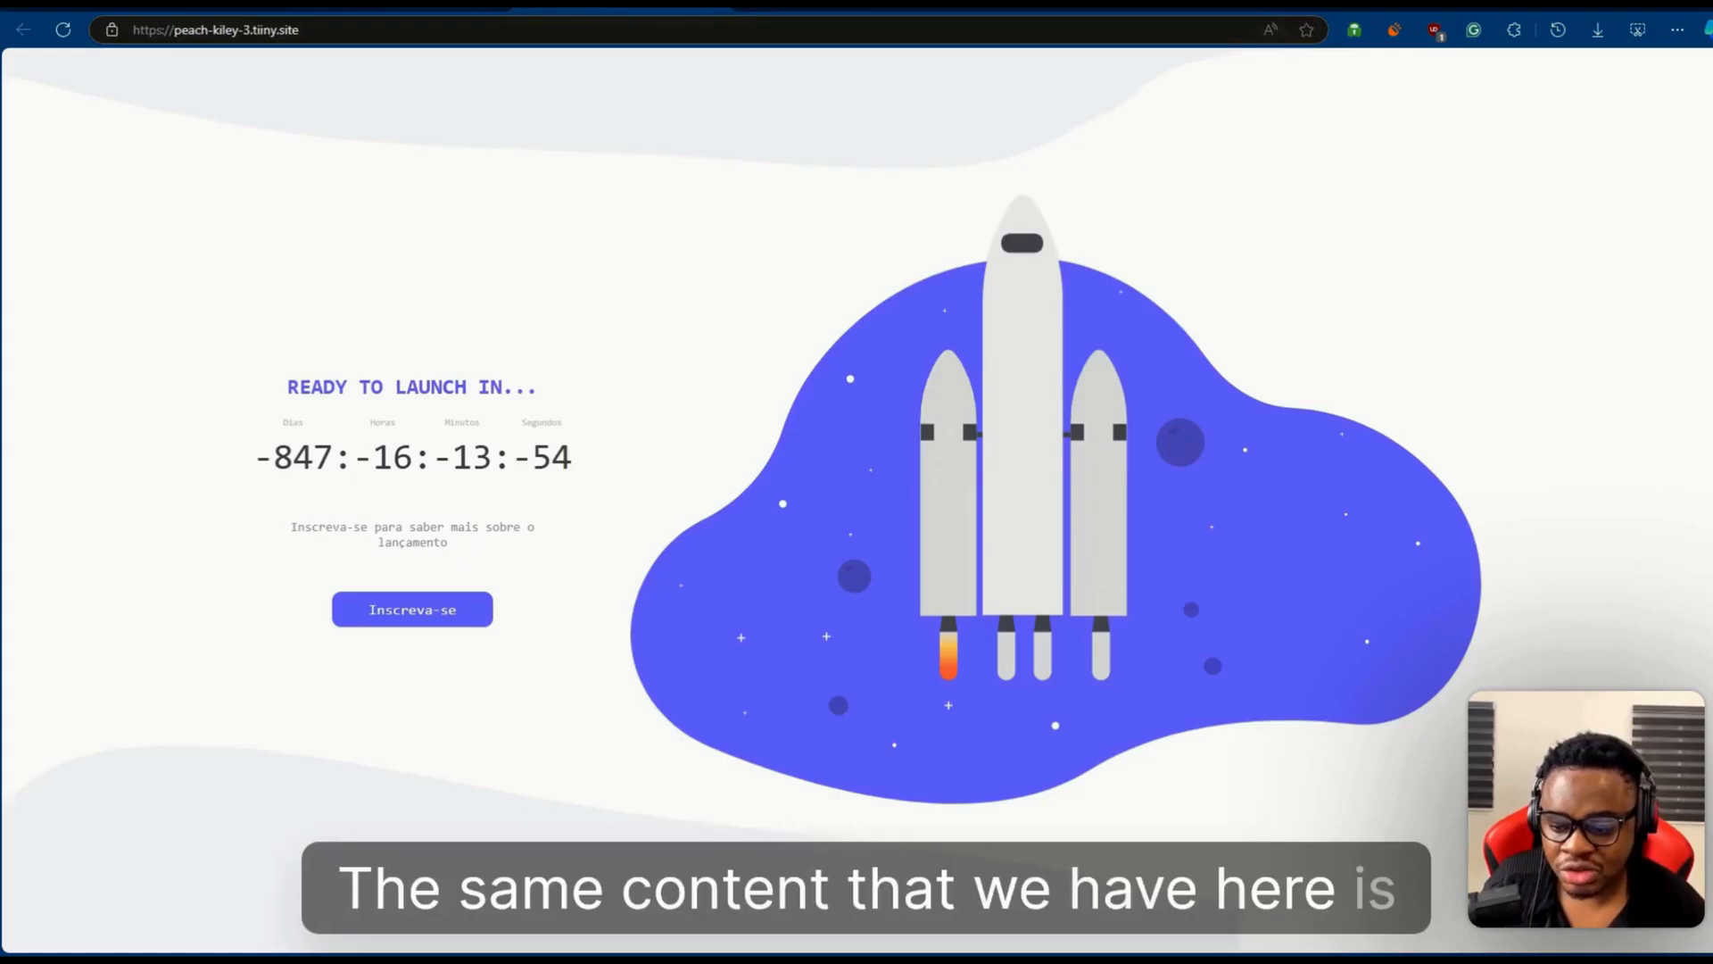
pyautogui.click(447, 5)
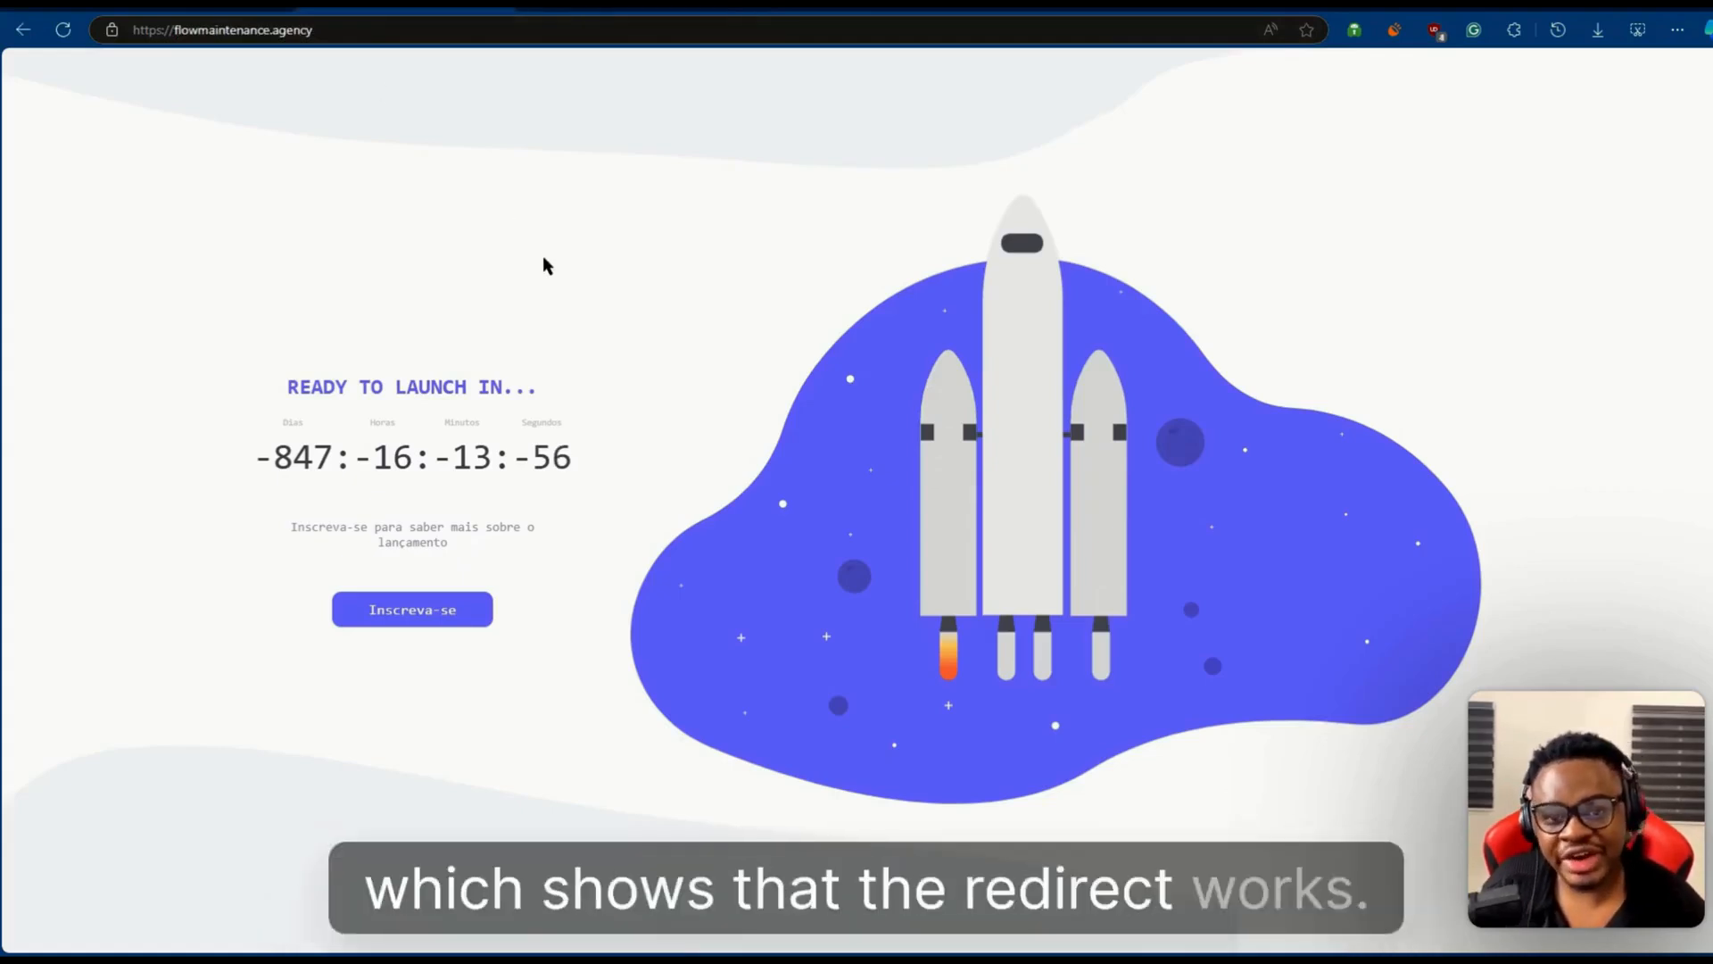